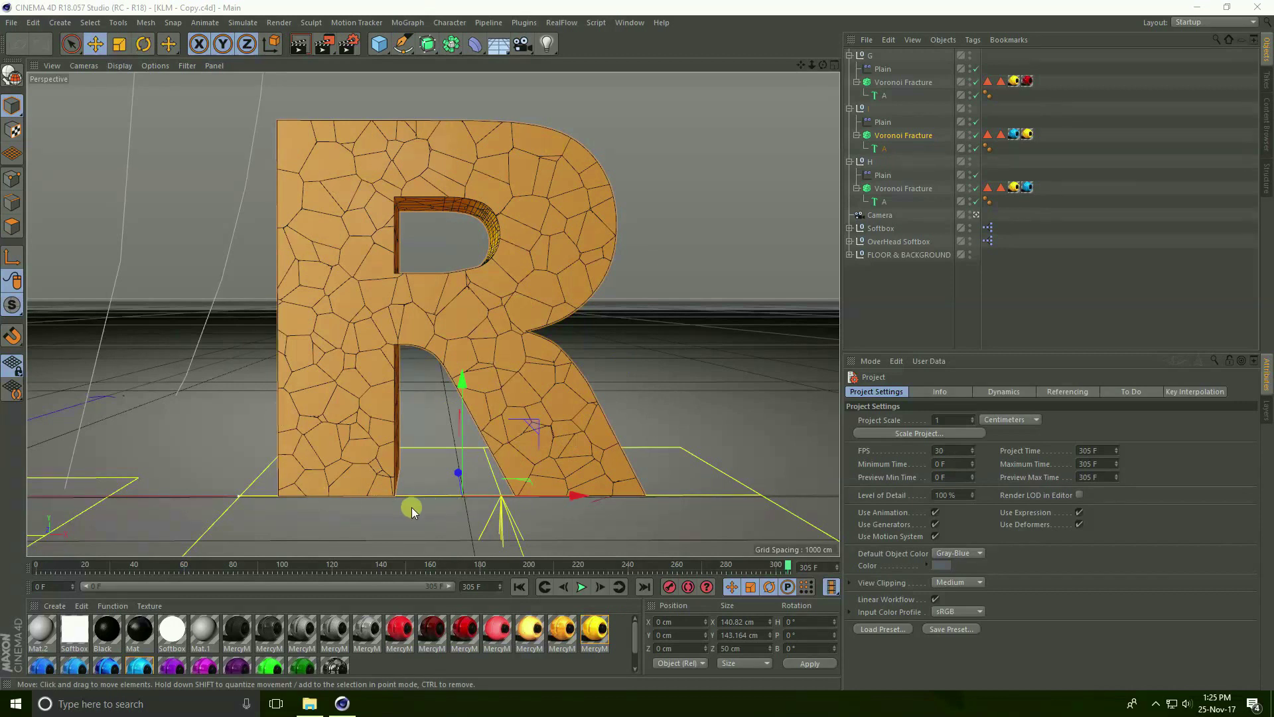
- Rewind to frame 0 and play the Voronoi fracture animation of the P, Q and R letters
left_click(523, 587)
left_click(581, 587)
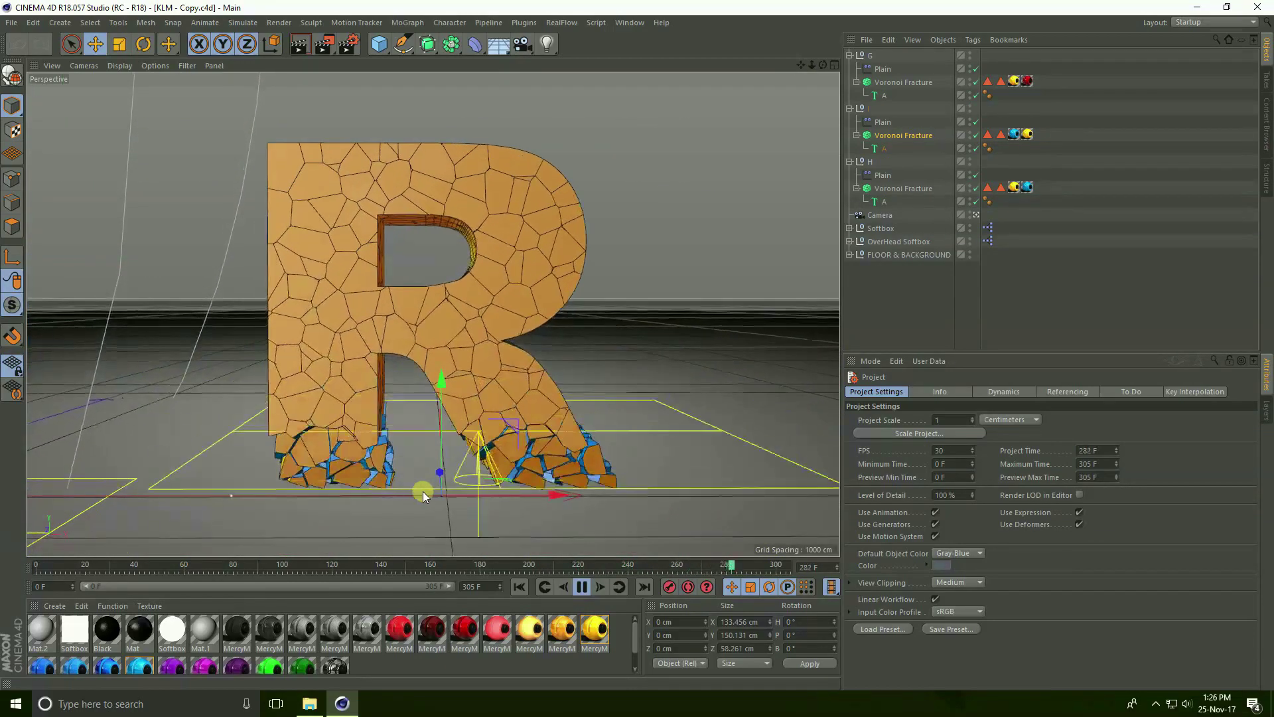
- Stop playback and apply the HDTV 1080 29.97 output preset (1920x1080) in Render Settings
left_click(582, 586)
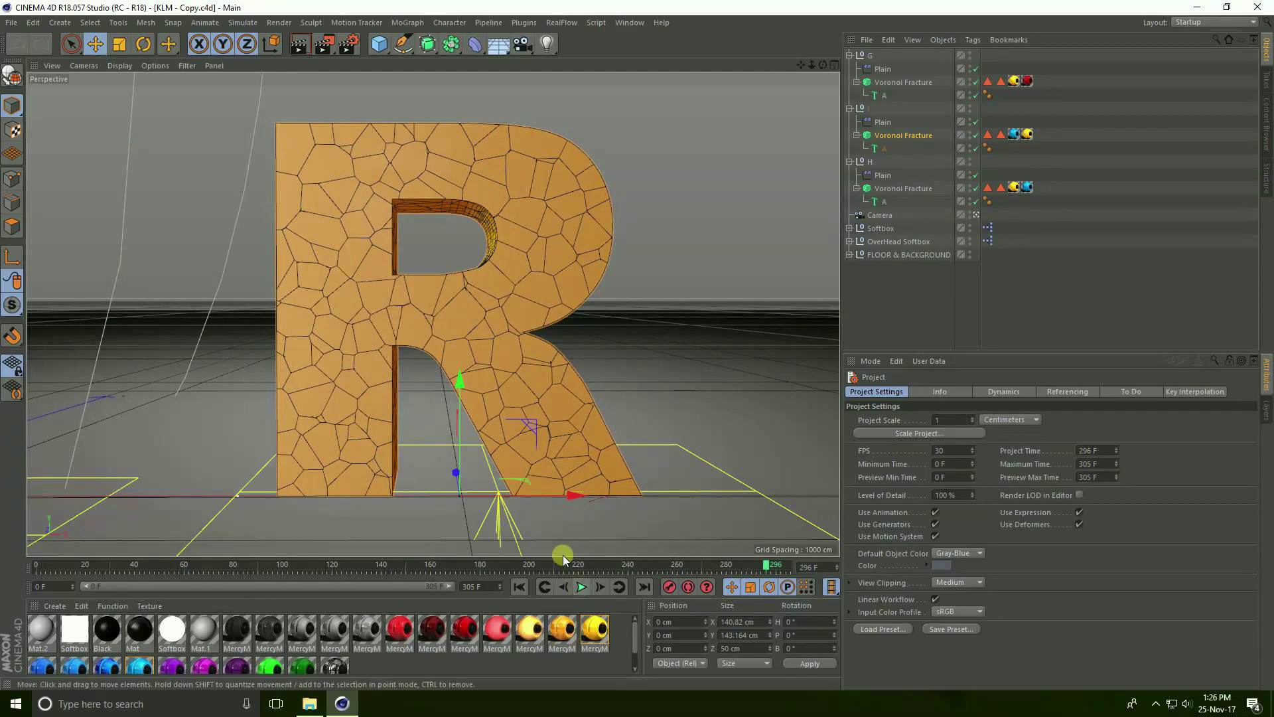
left_click(349, 44)
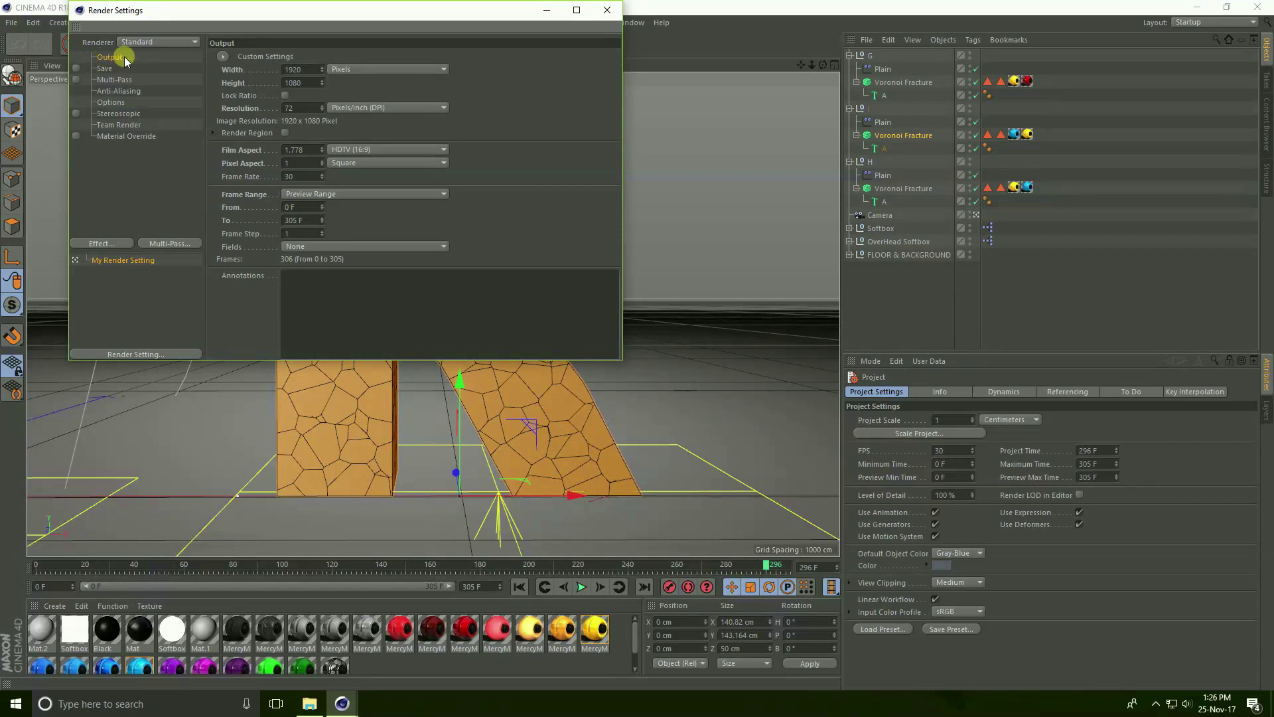
left_click(221, 57)
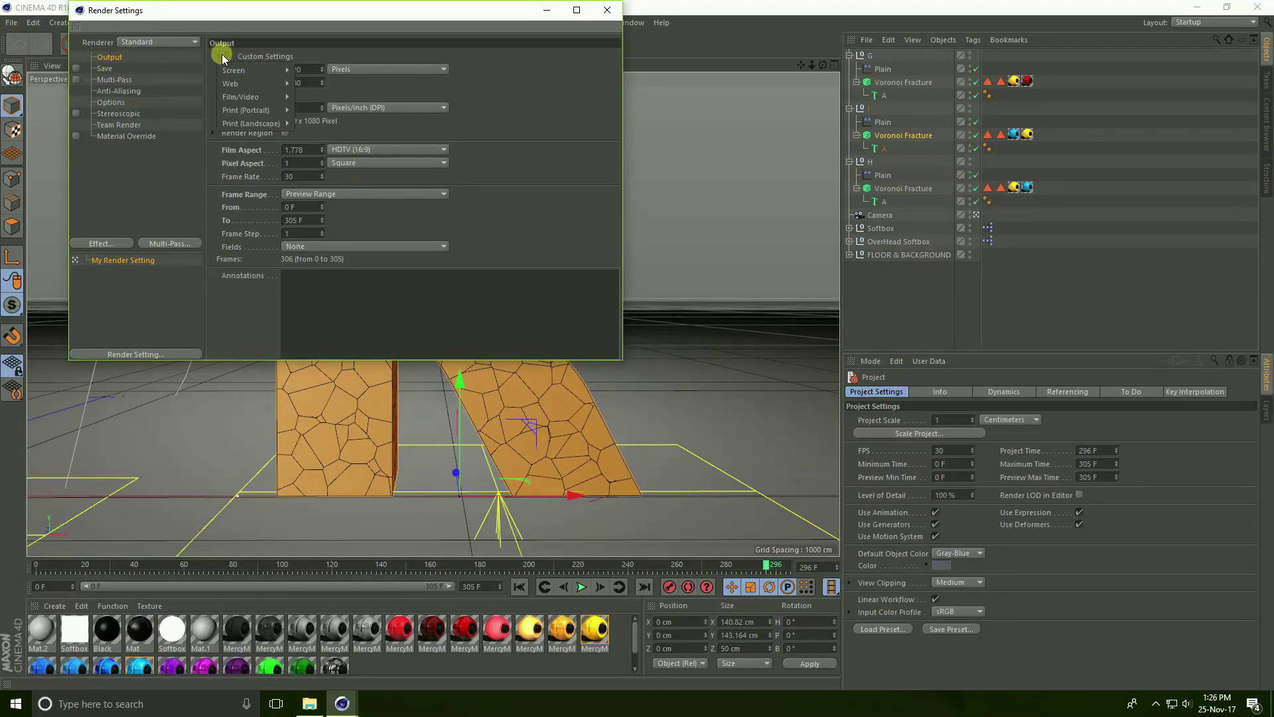
mouse_move(229, 84)
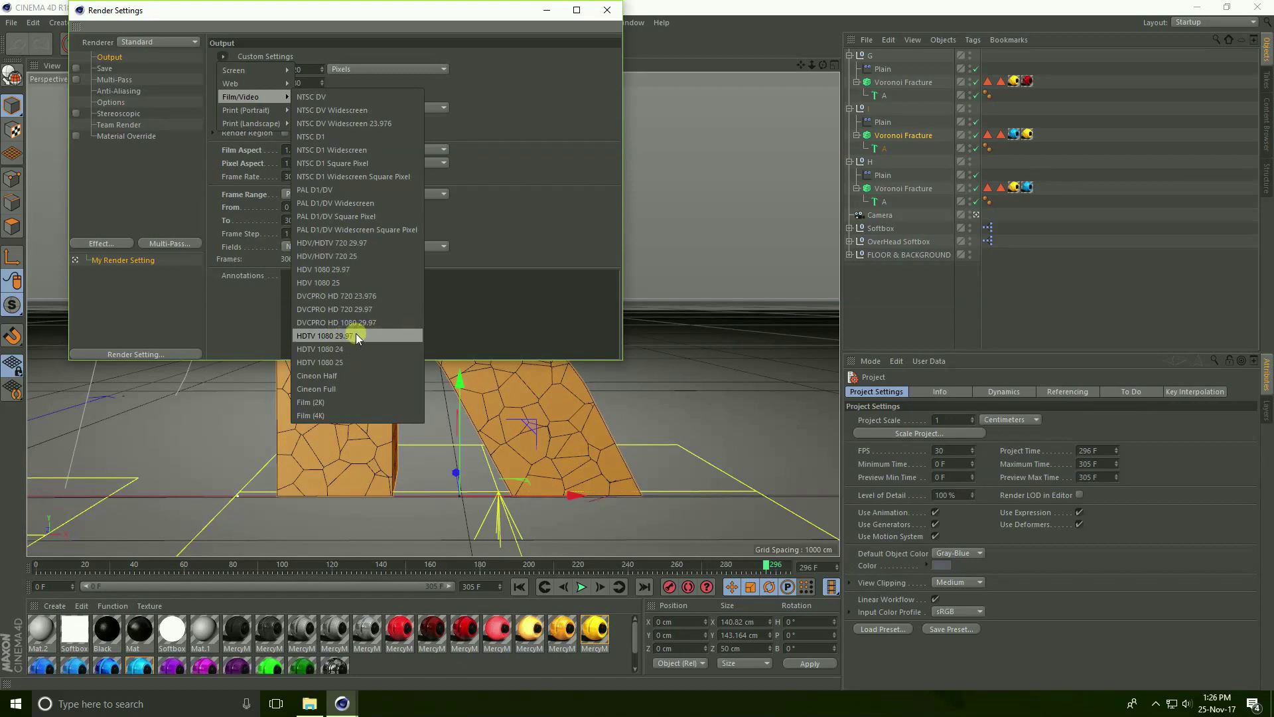
left_click(353, 336)
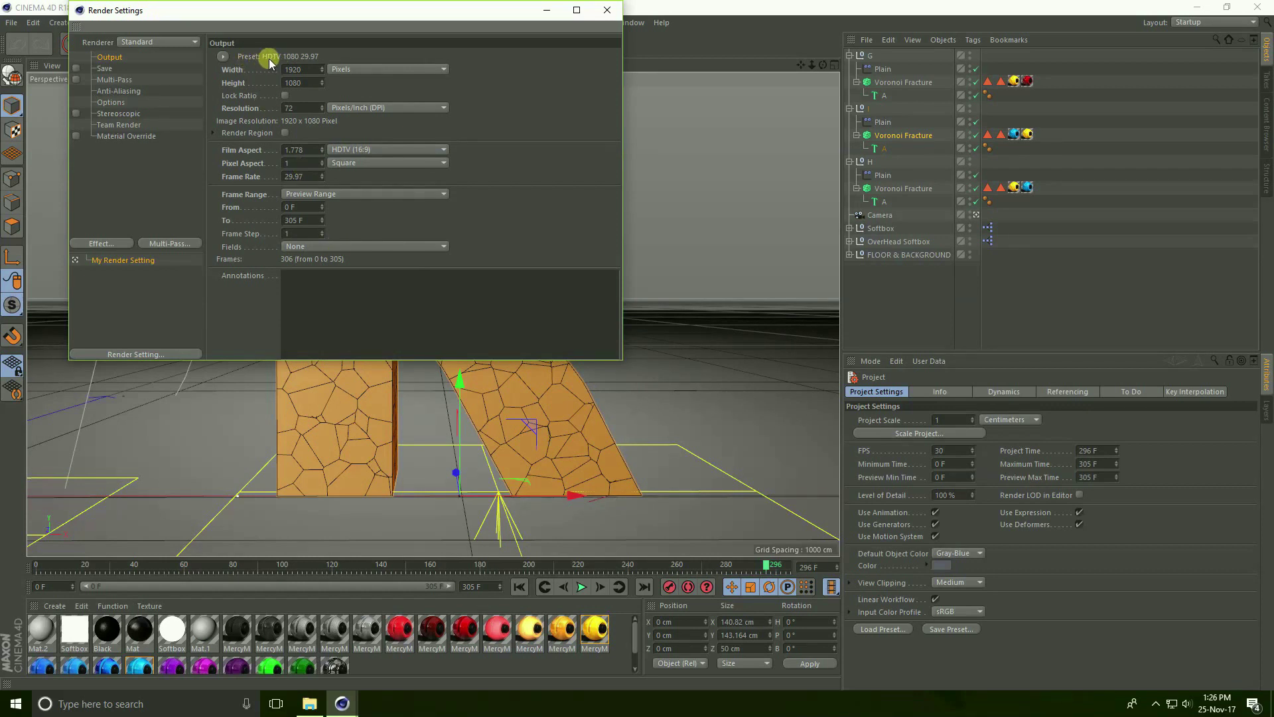
left_click(300, 107)
- Set the render frame range to All Frames, 0 to 305
left_click(316, 194)
left_click(331, 233)
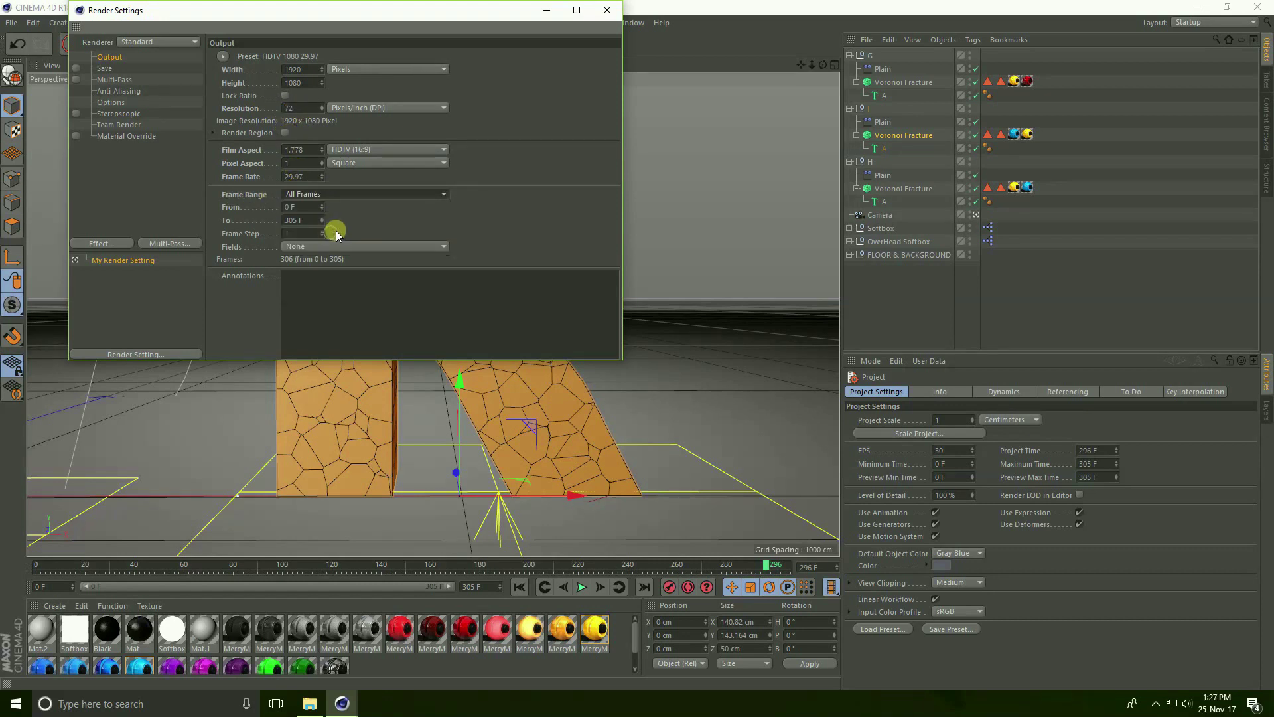
left_click(300, 207)
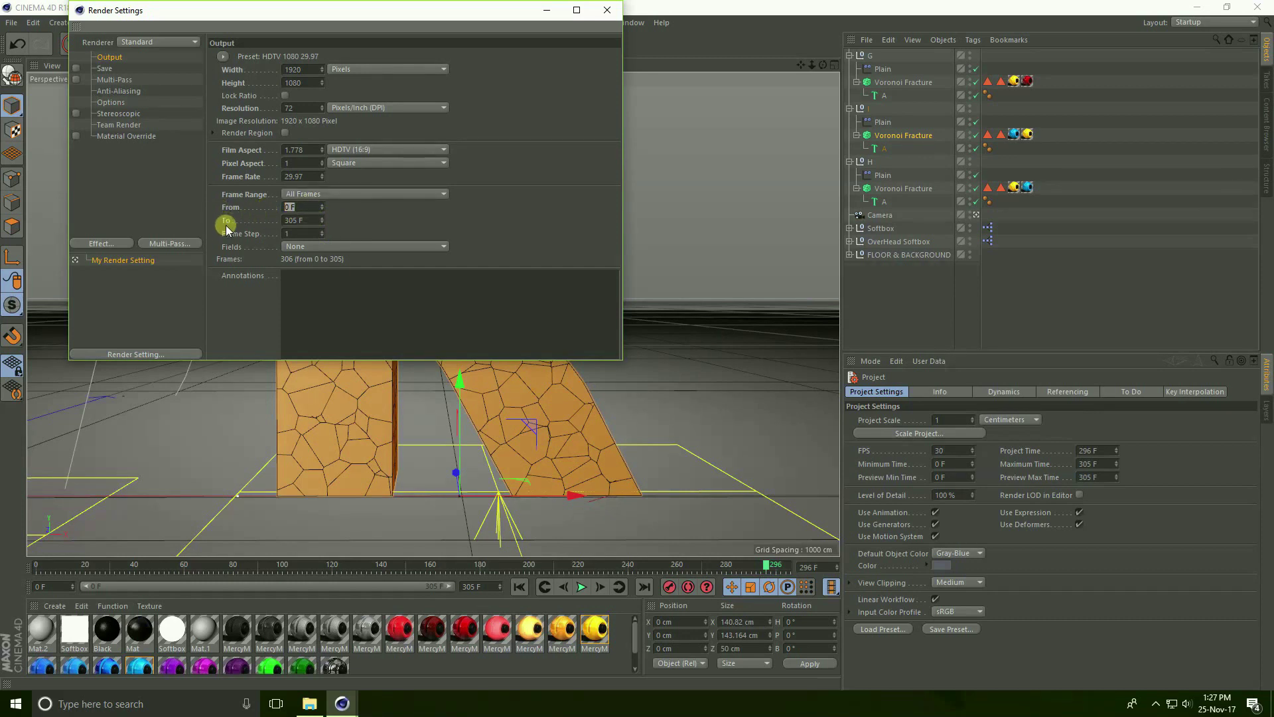
left_click(286, 221)
left_click(304, 217)
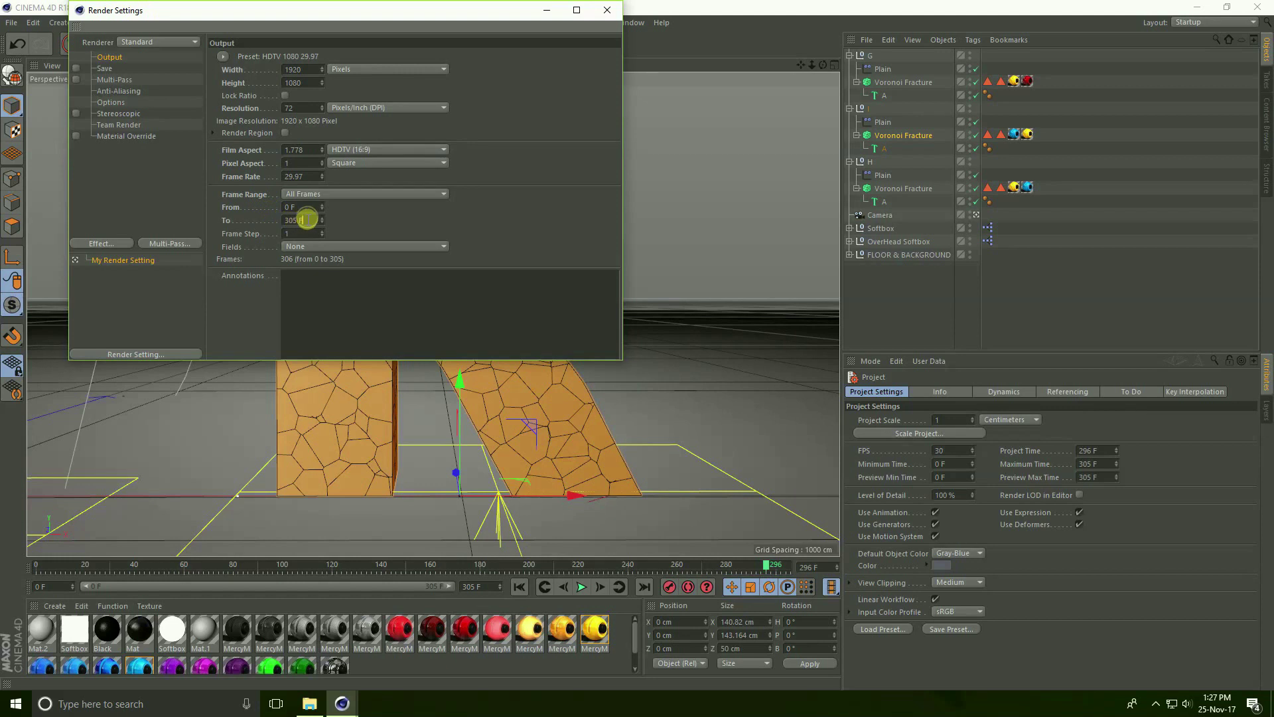
- Enable Save and set the output location to a new RENDER folder on the Desktop
left_click(109, 70)
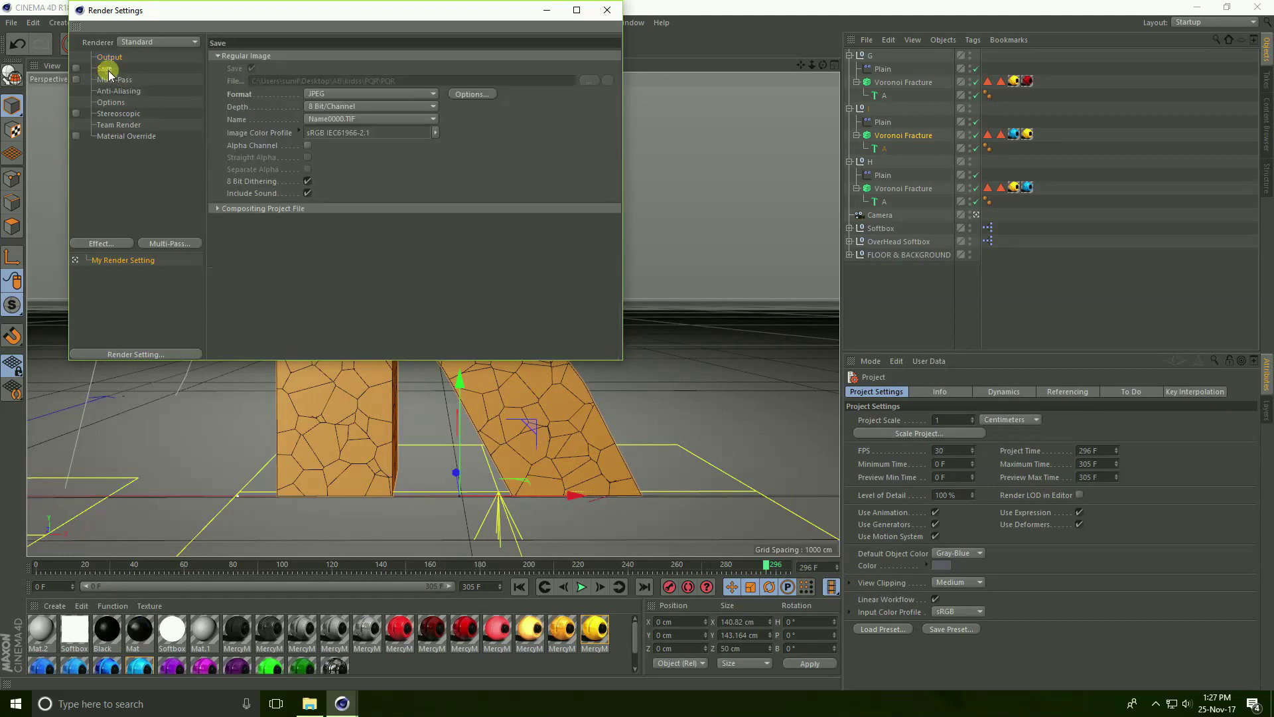
left_click(75, 66)
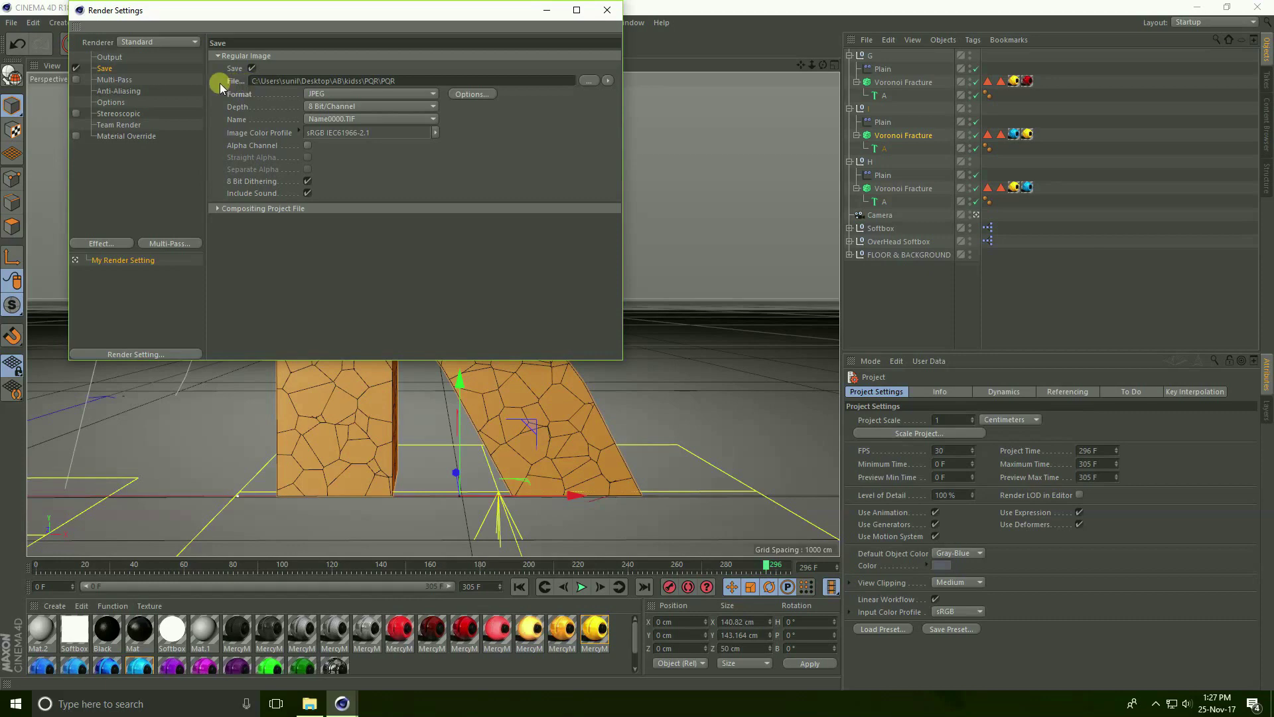
left_click(589, 80)
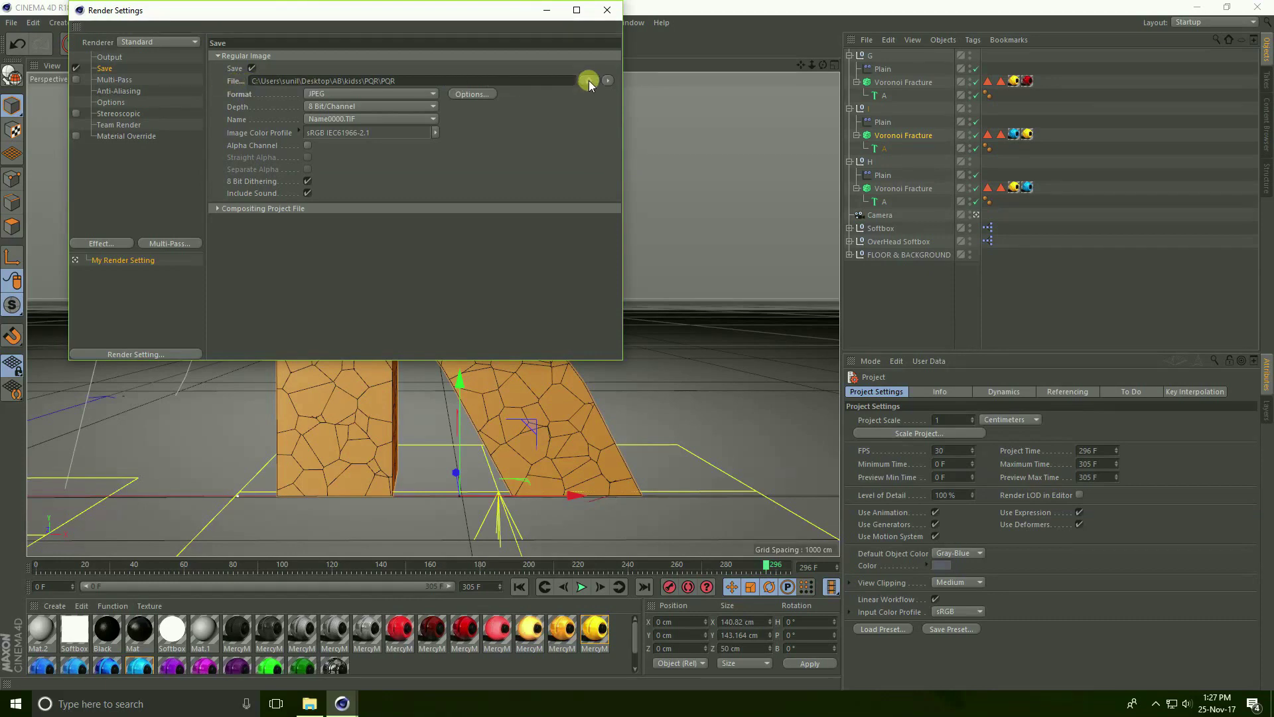
left_click(122, 130)
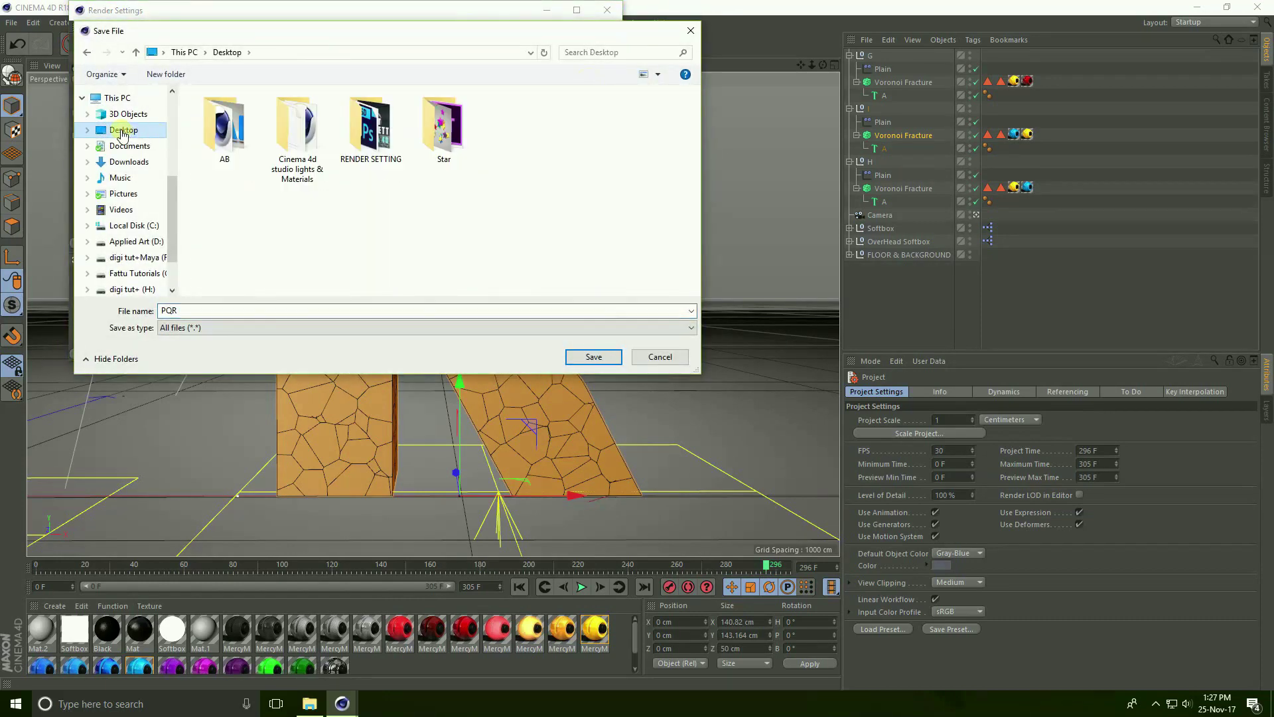
right_click(335, 203)
mouse_move(372, 345)
left_click(511, 346)
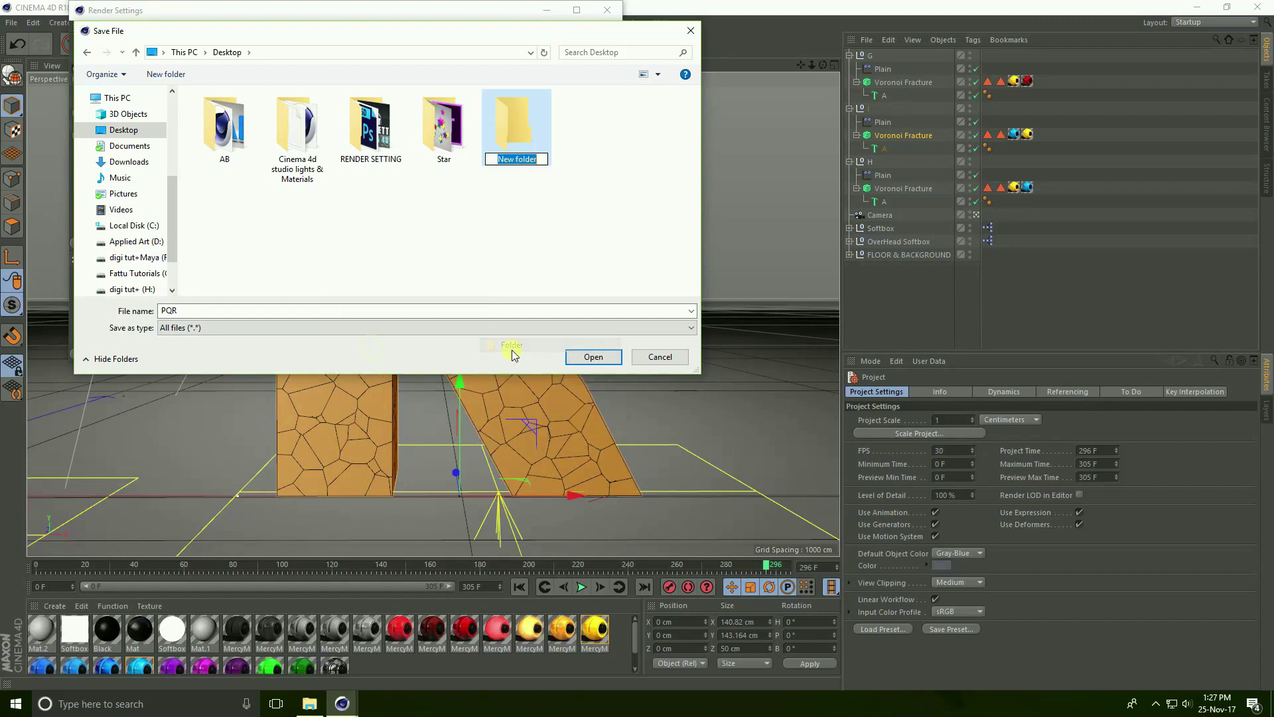
type("RENDER")
key("Return")
key("Return")
left_click(593, 357)
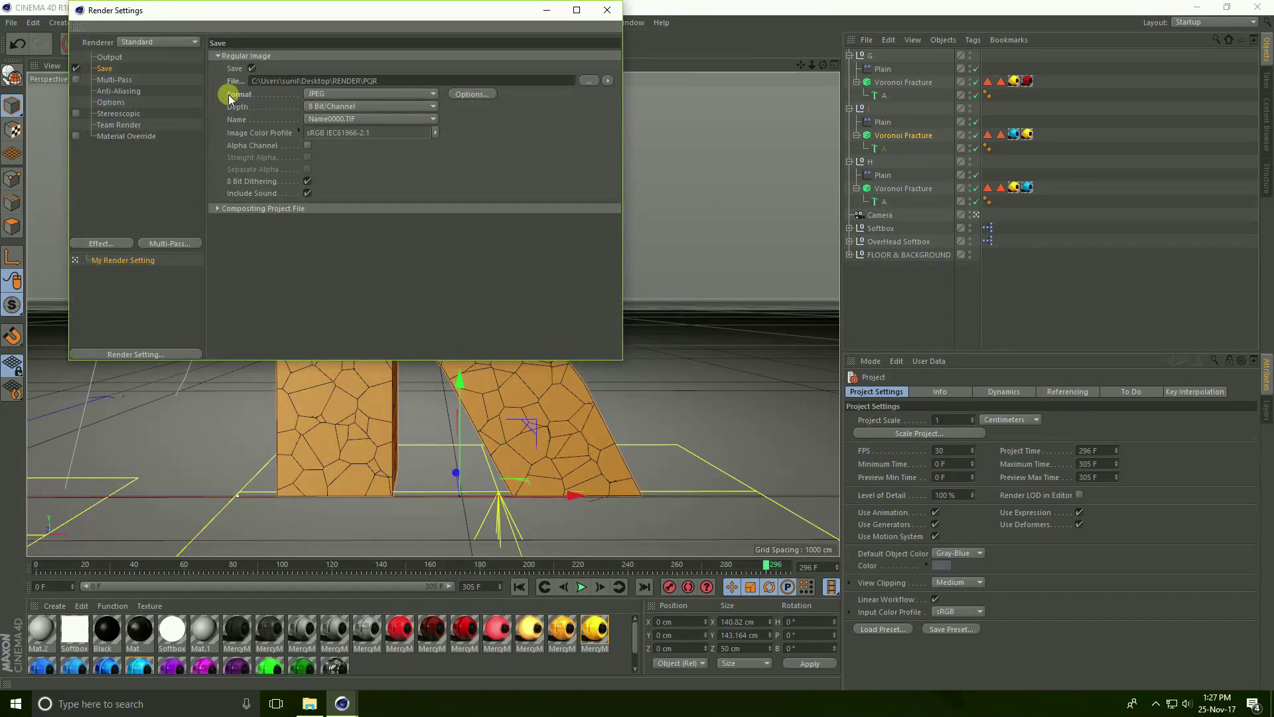
- Keep JPEG as the save format and review its quality options
left_click(315, 101)
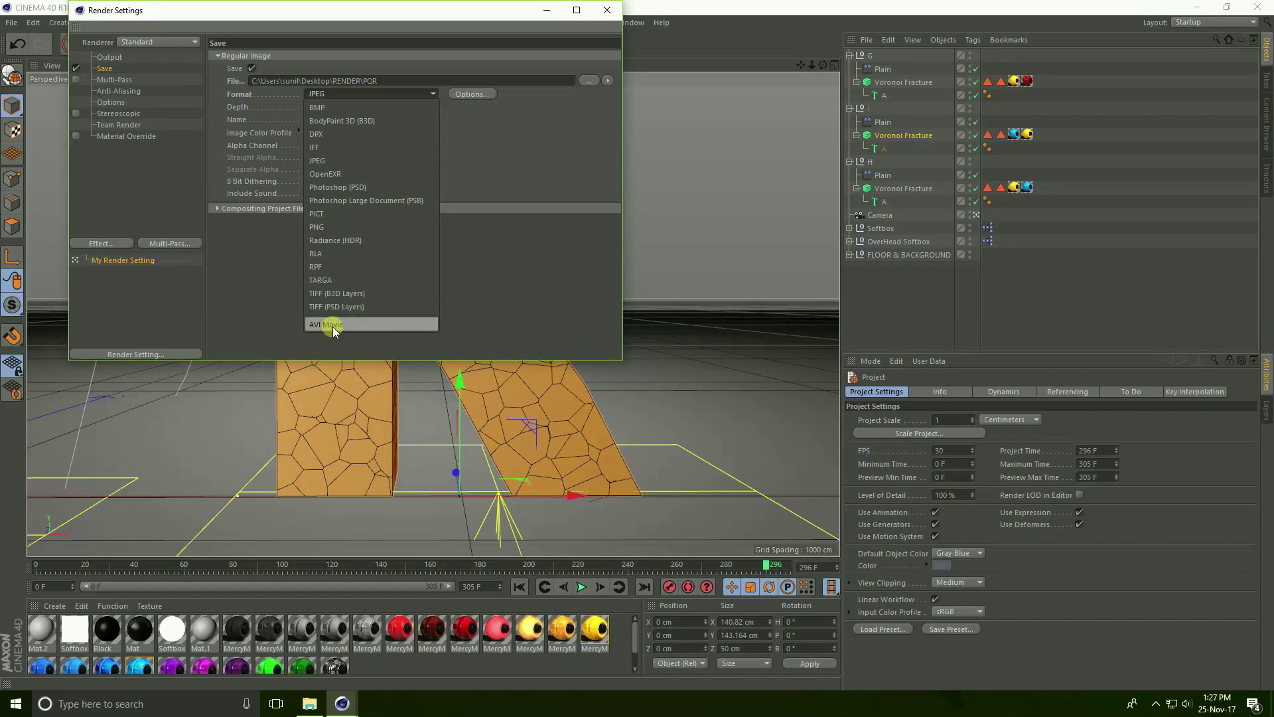
left_click(335, 162)
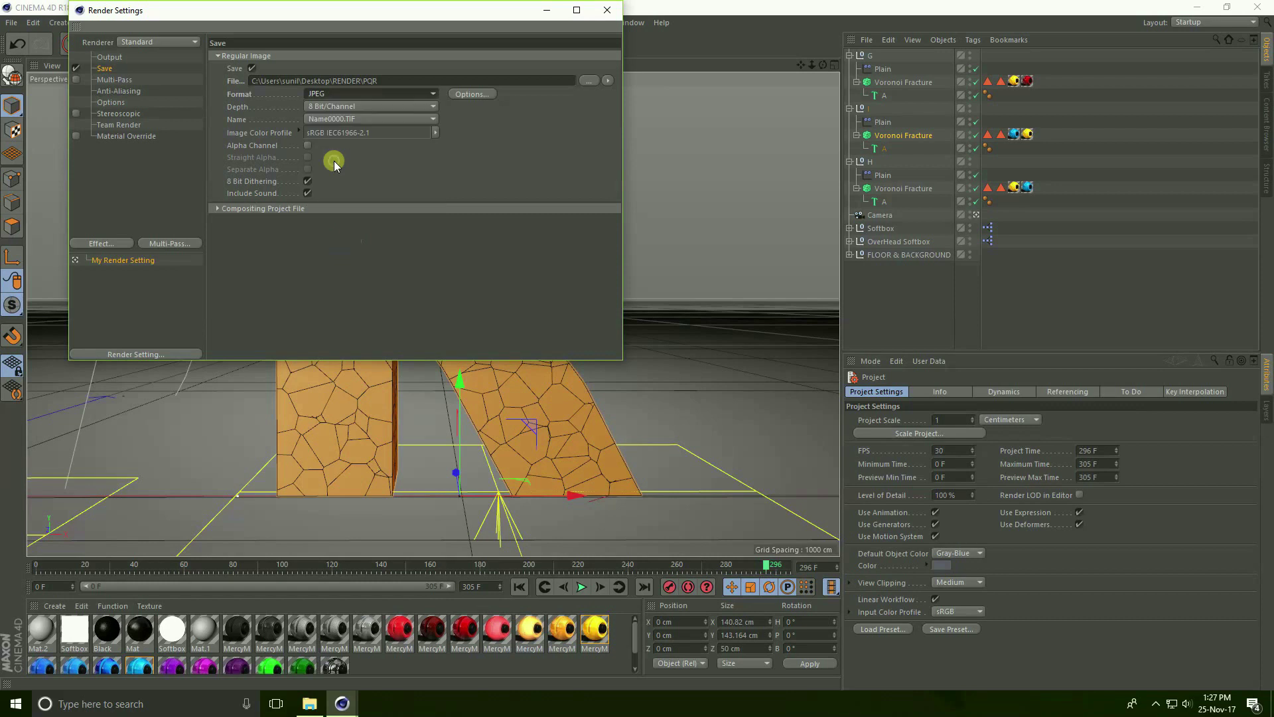
left_click(472, 94)
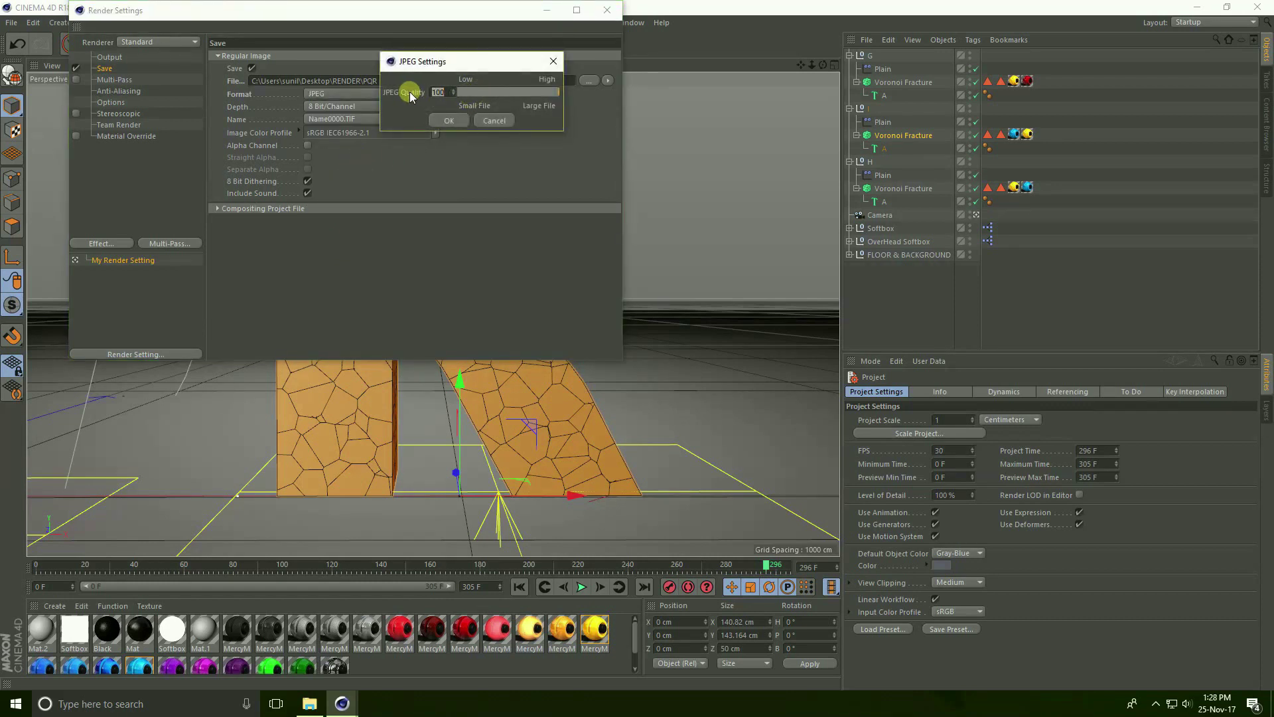
left_click(448, 121)
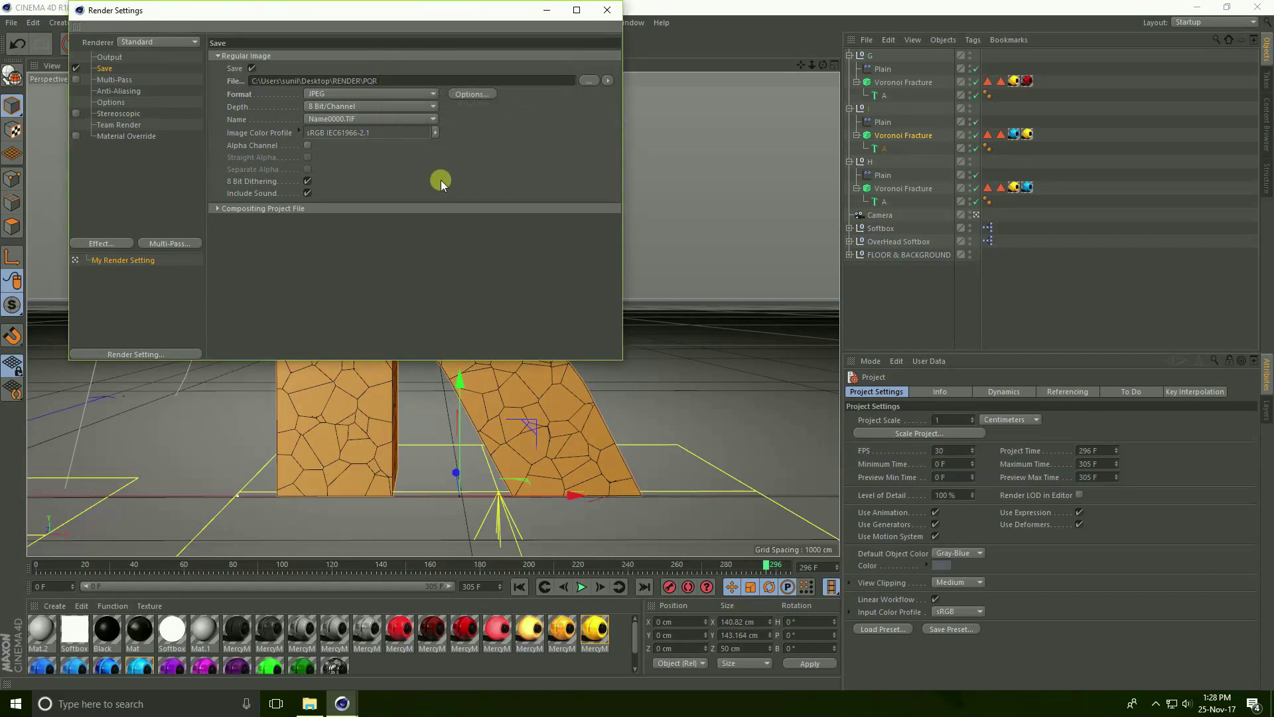
- Set anti-aliasing quality to Best
left_click(131, 96)
left_click(341, 54)
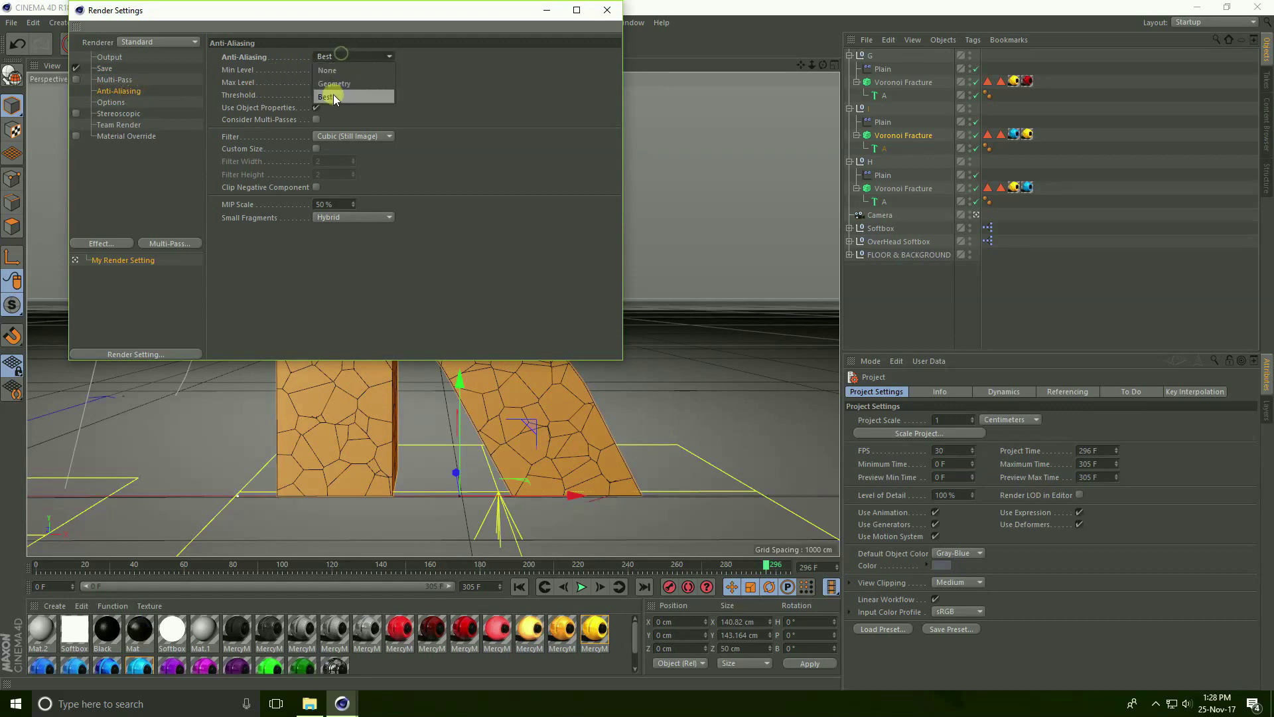
left_click(333, 96)
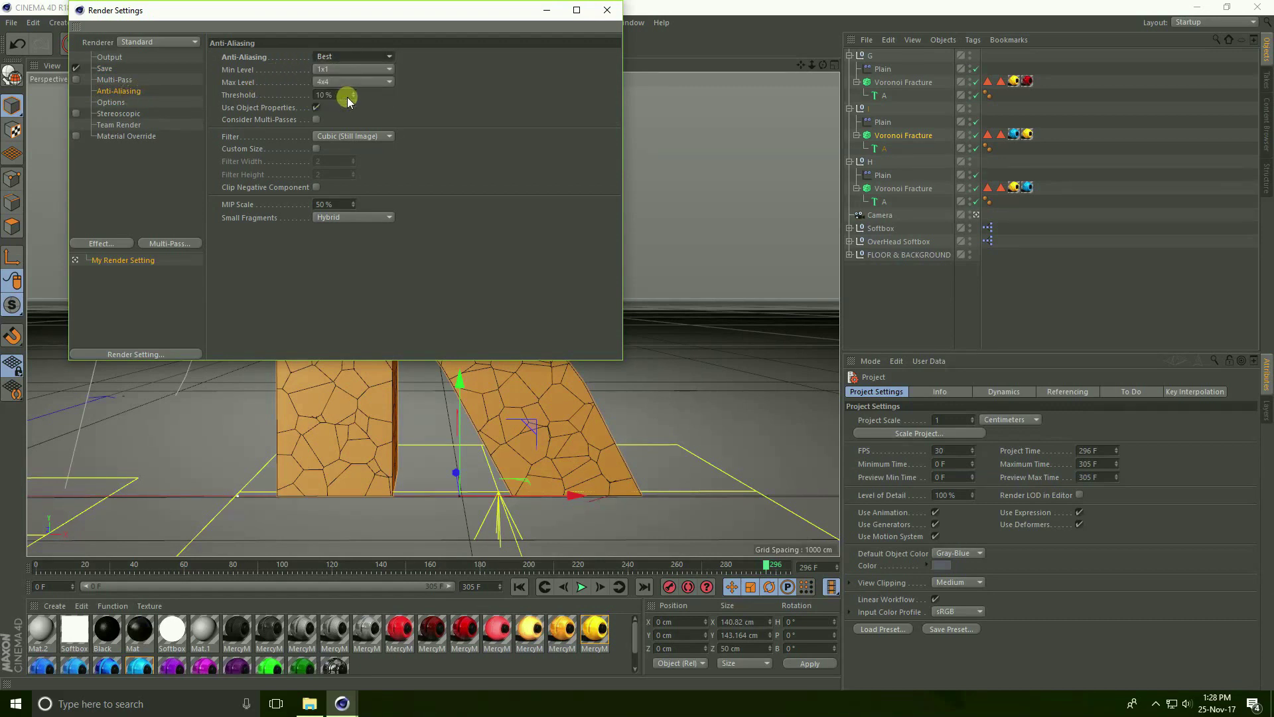
- Add Ambient Occlusion with 160 cm maximum ray length, then add Global Illumination
left_click(94, 244)
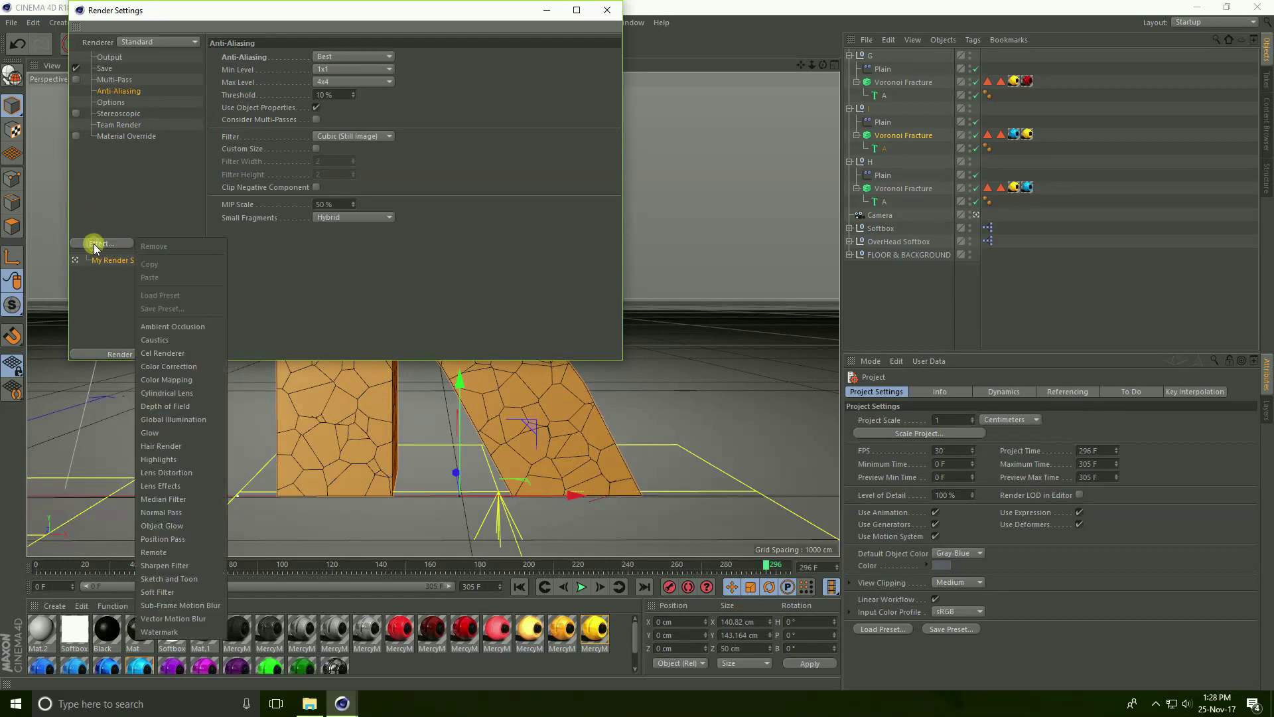
left_click(193, 328)
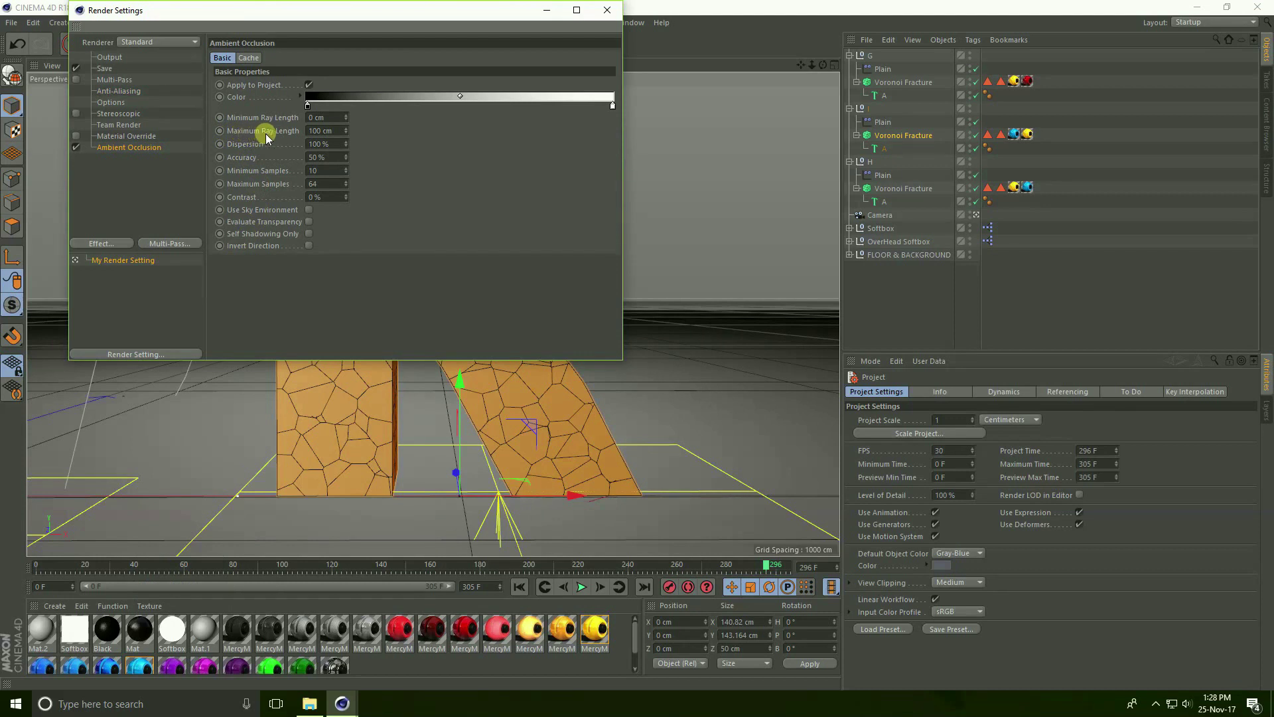
double_click(324, 130)
type("160")
key("Return")
left_click(102, 243)
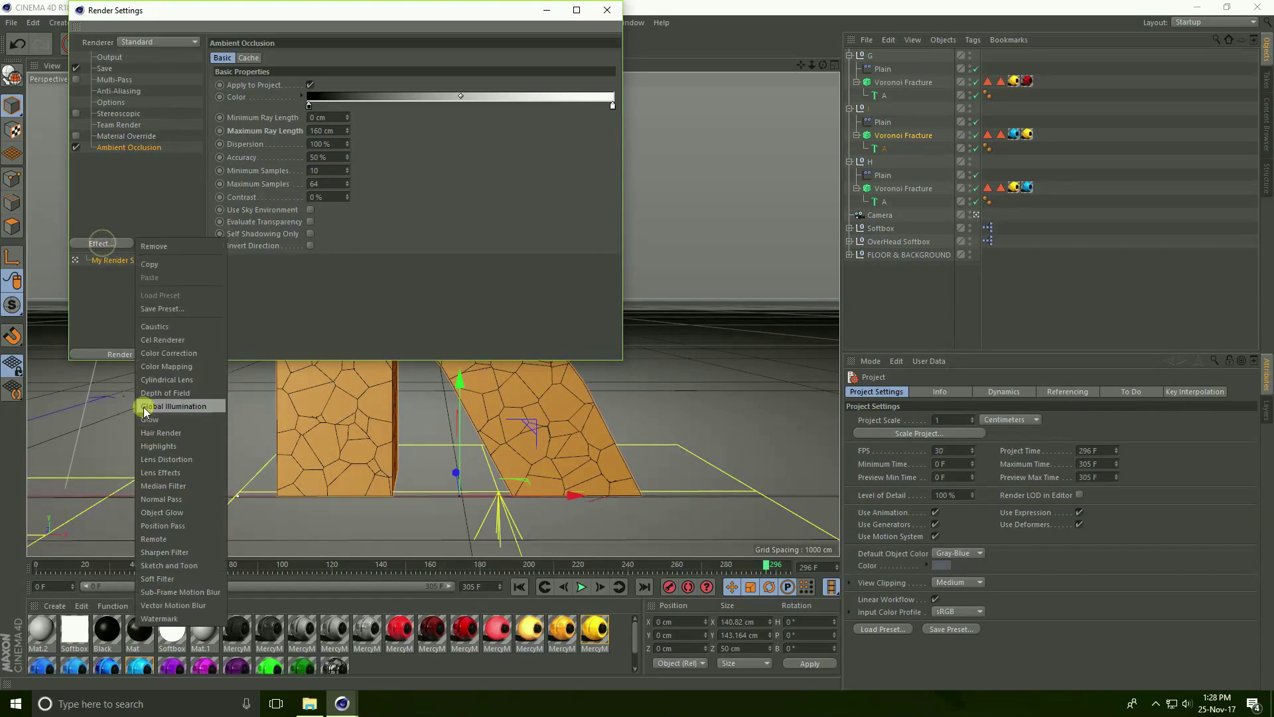
left_click(201, 406)
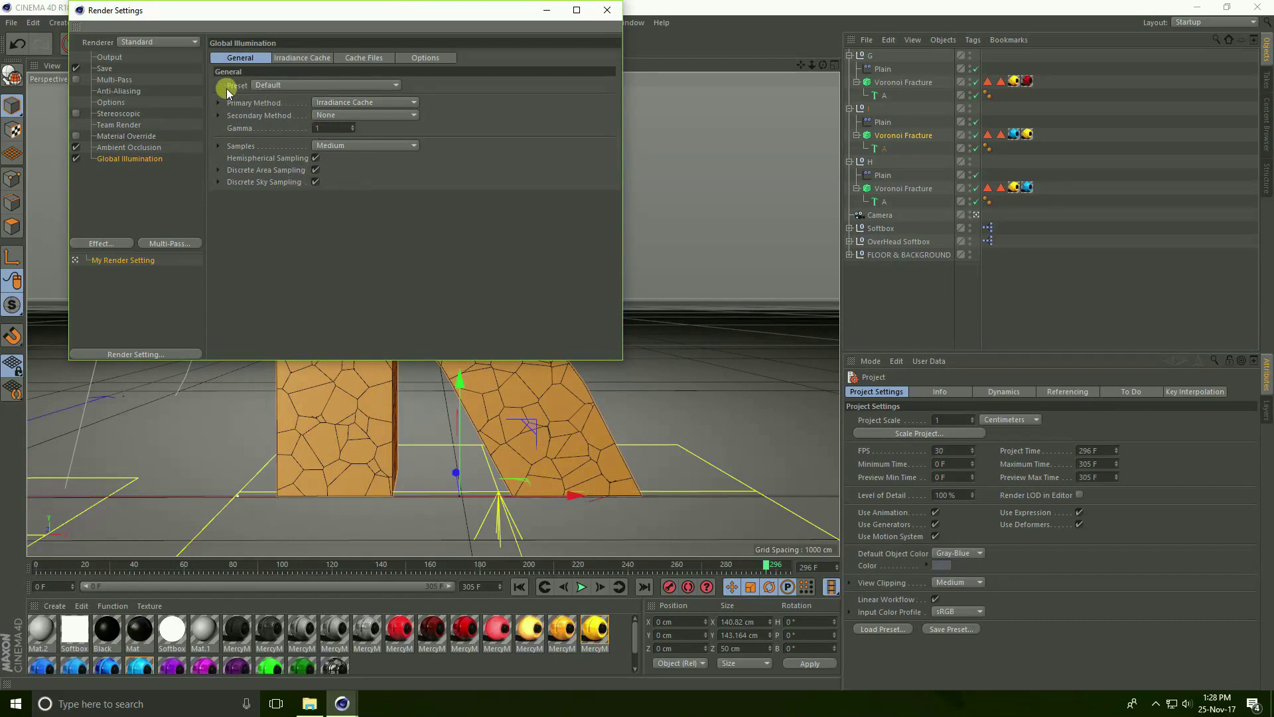
- Keep the Default Global Illumination preset and set its samples to High
left_click(329, 83)
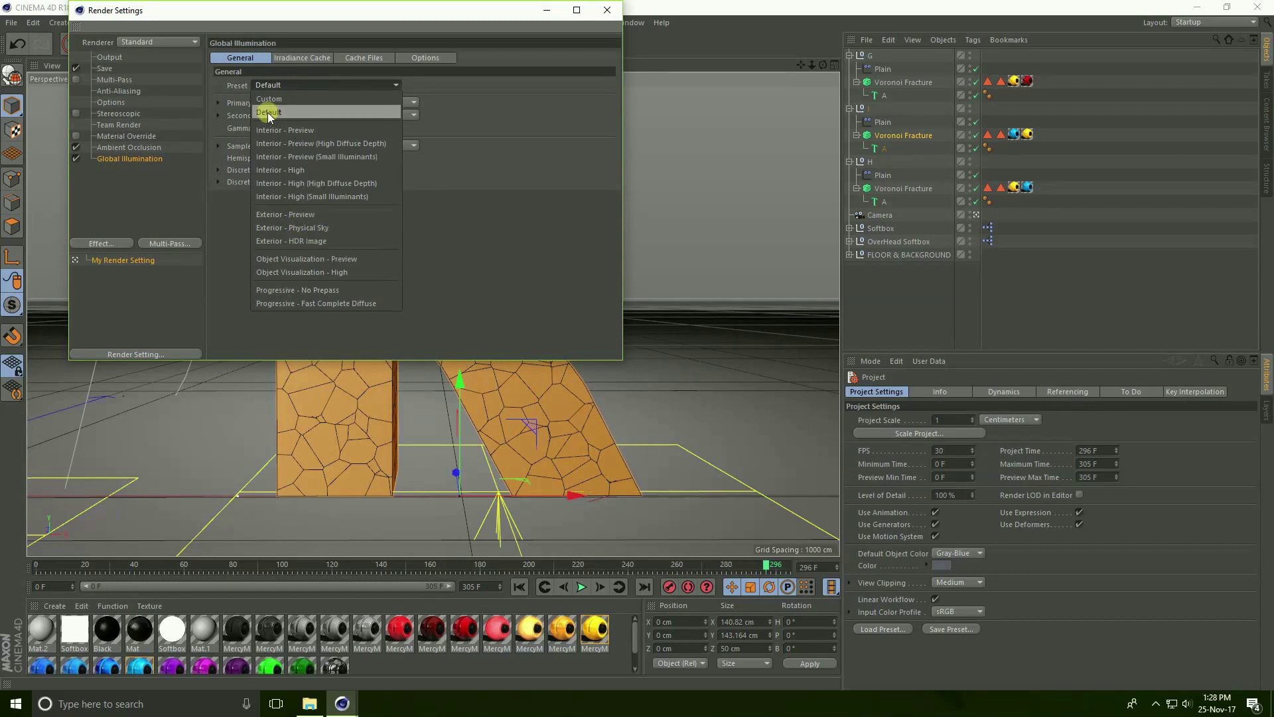
left_click(297, 112)
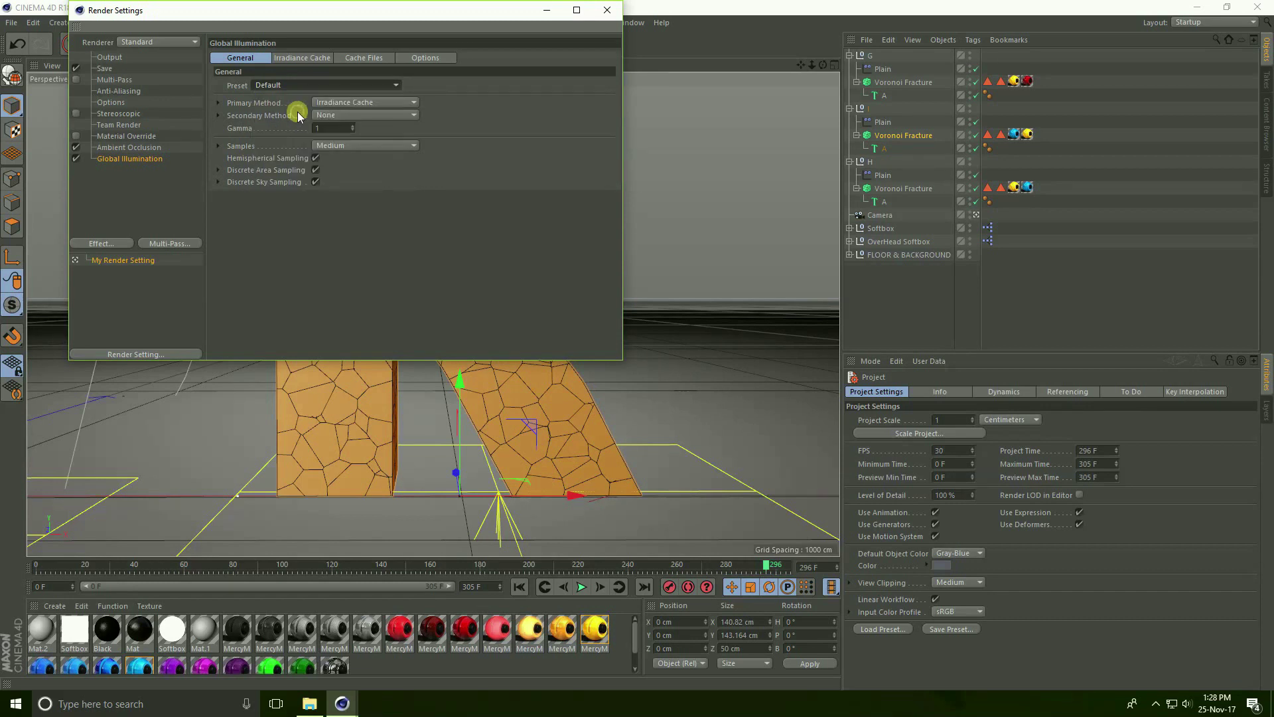
left_click(342, 145)
left_click(347, 211)
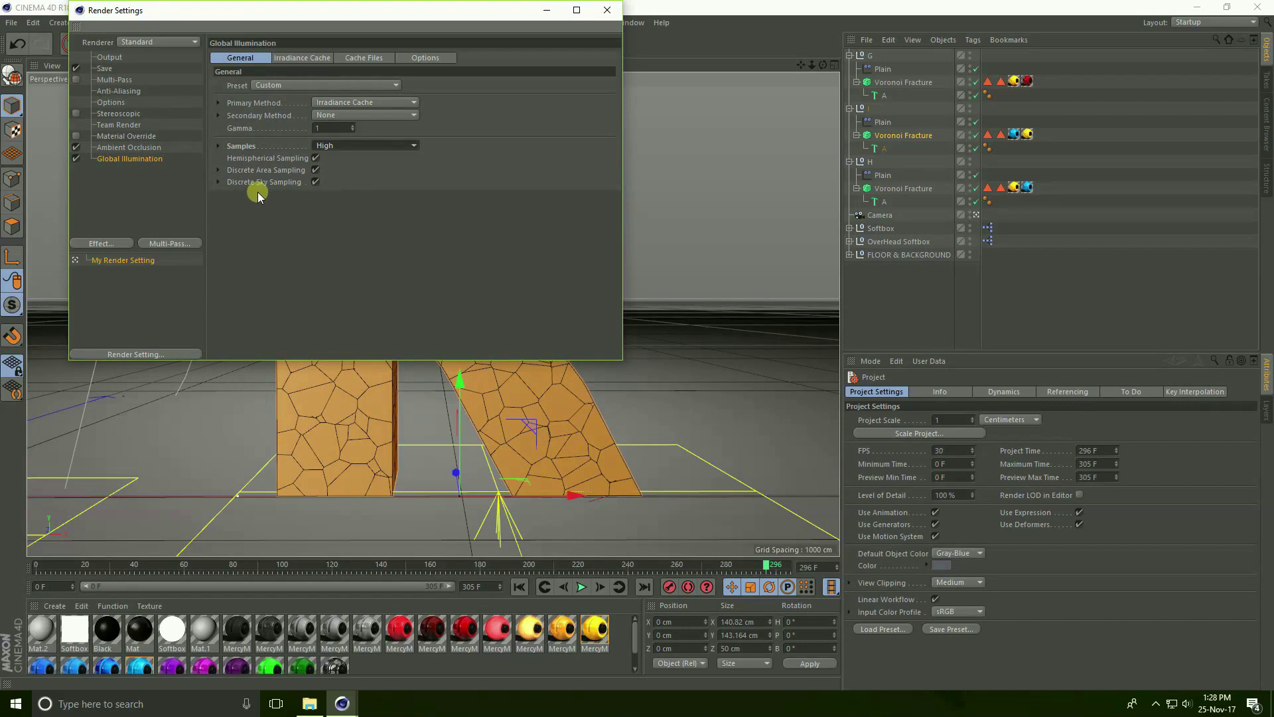
- Close Render Settings, render to the Picture Viewer, and dismiss the missing asset warning
left_click(607, 10)
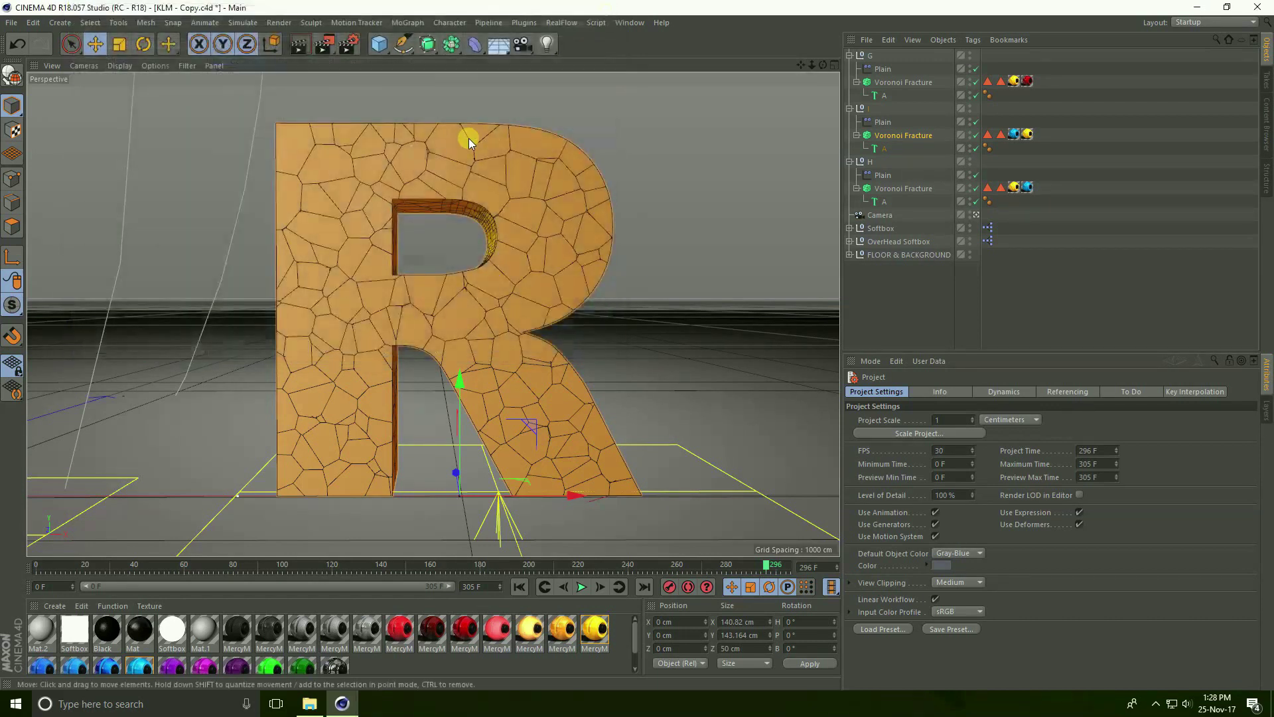
left_click(322, 47)
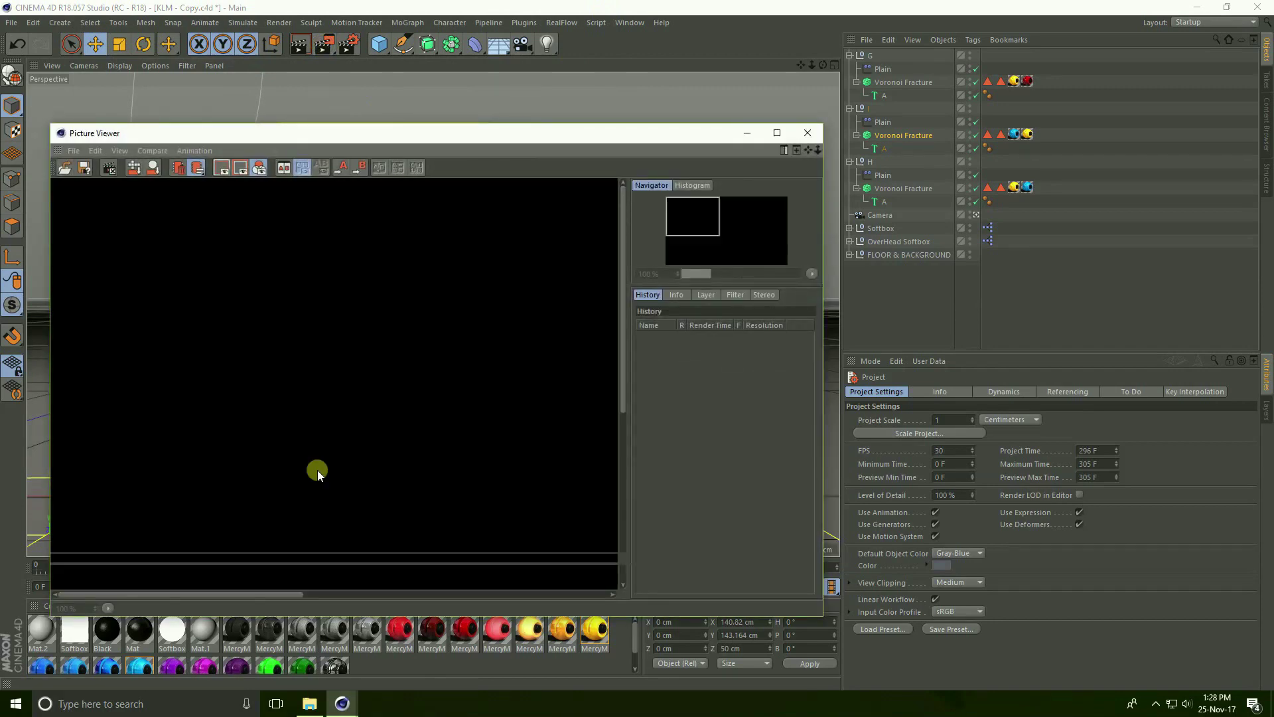
left_click(292, 563)
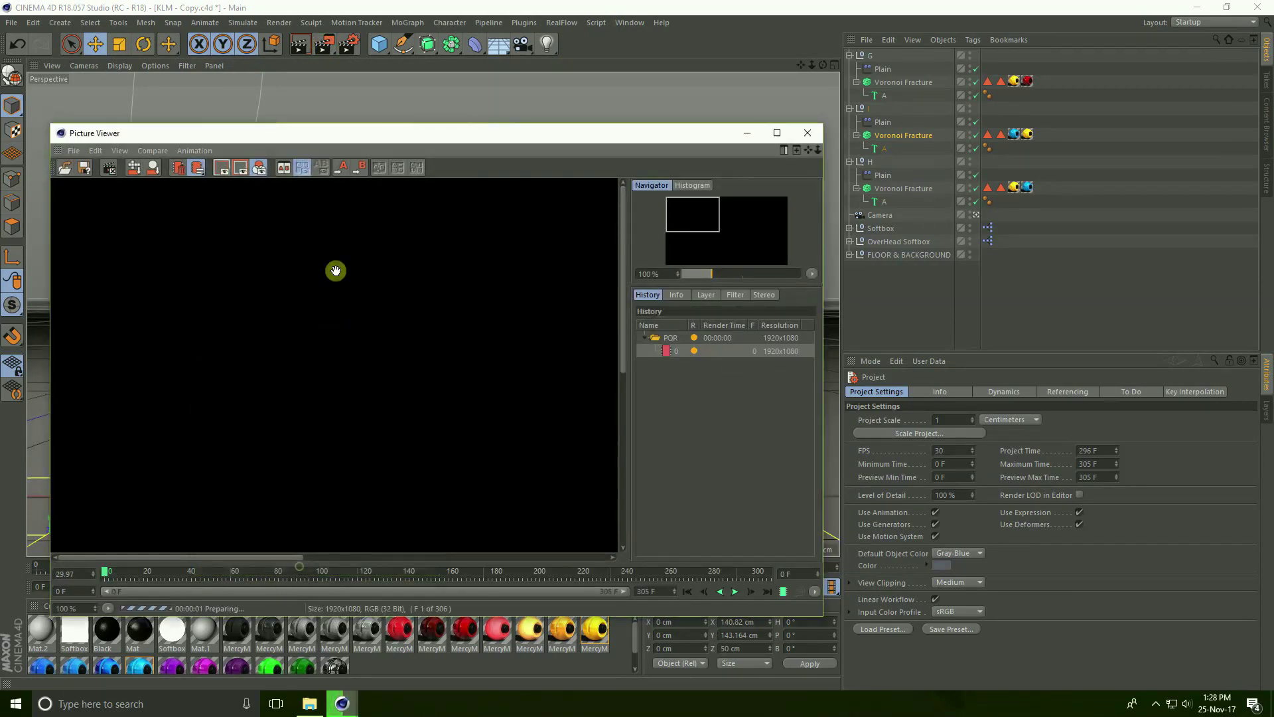
scroll(336, 266, "down", 3)
scroll(336, 264, "down", 1)
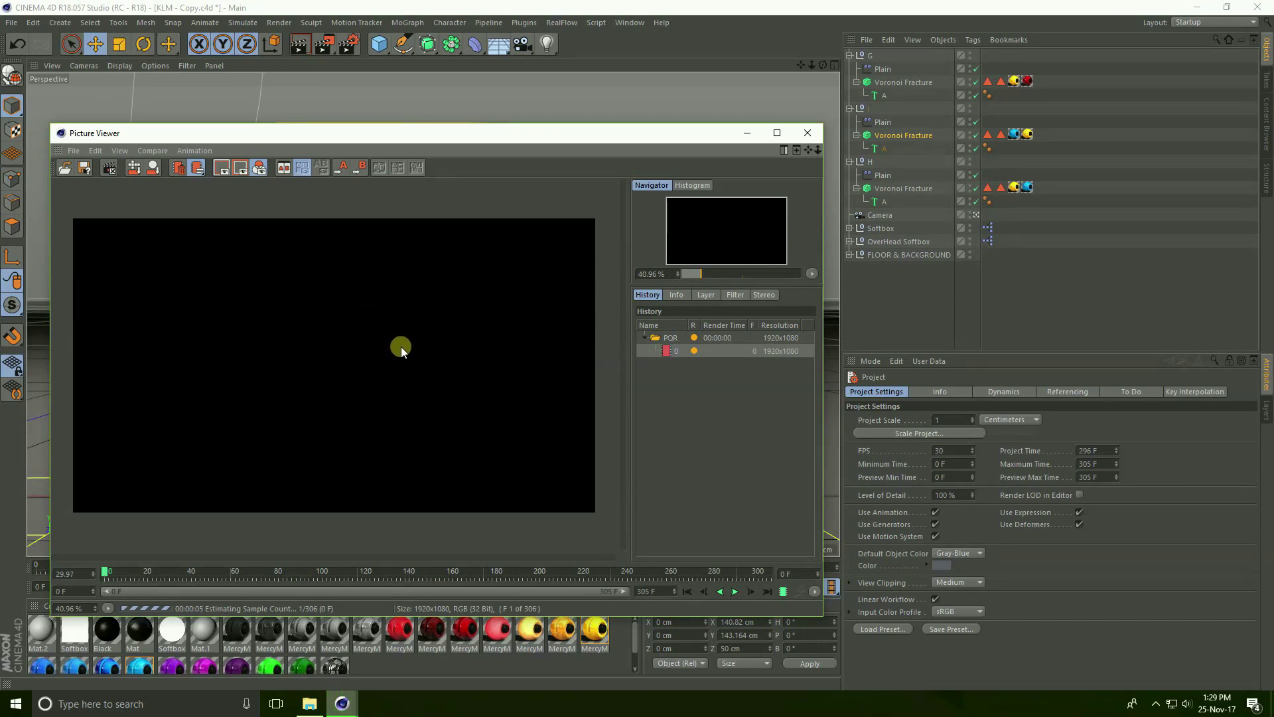
- Enable the Picture Viewer filter with saturation 20 and contrast 10
left_click(734, 294)
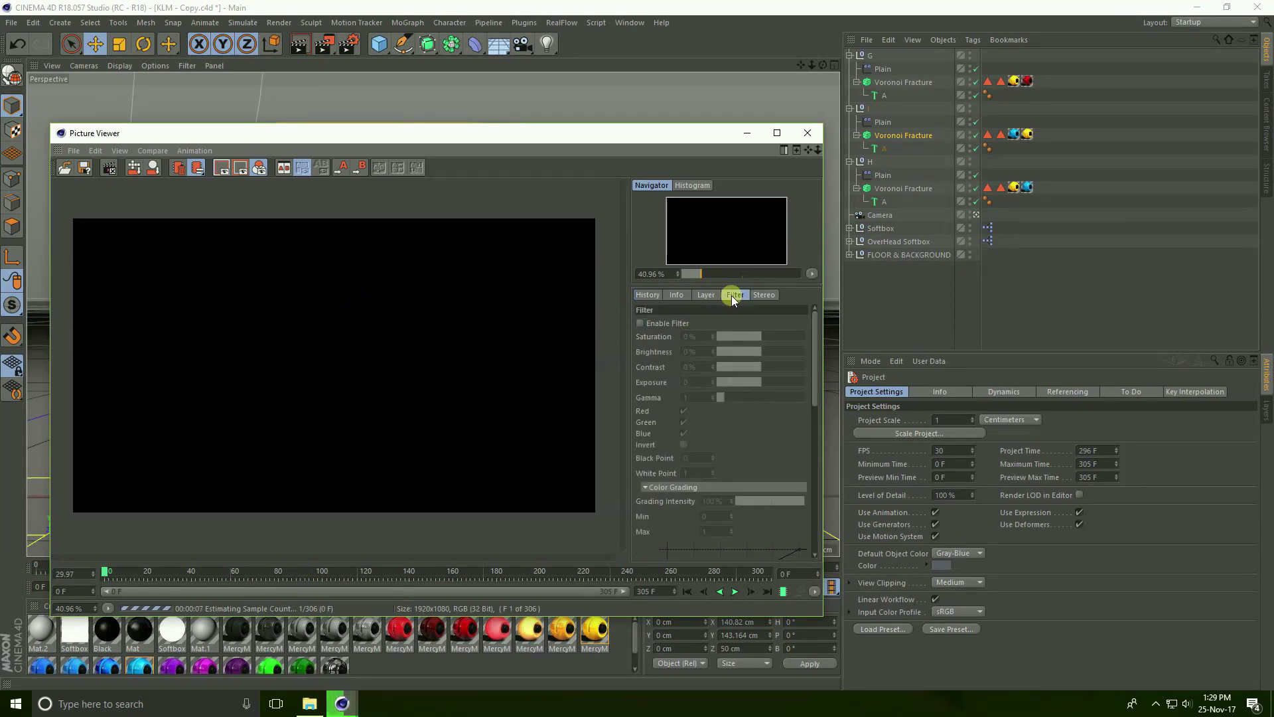
left_click(640, 324)
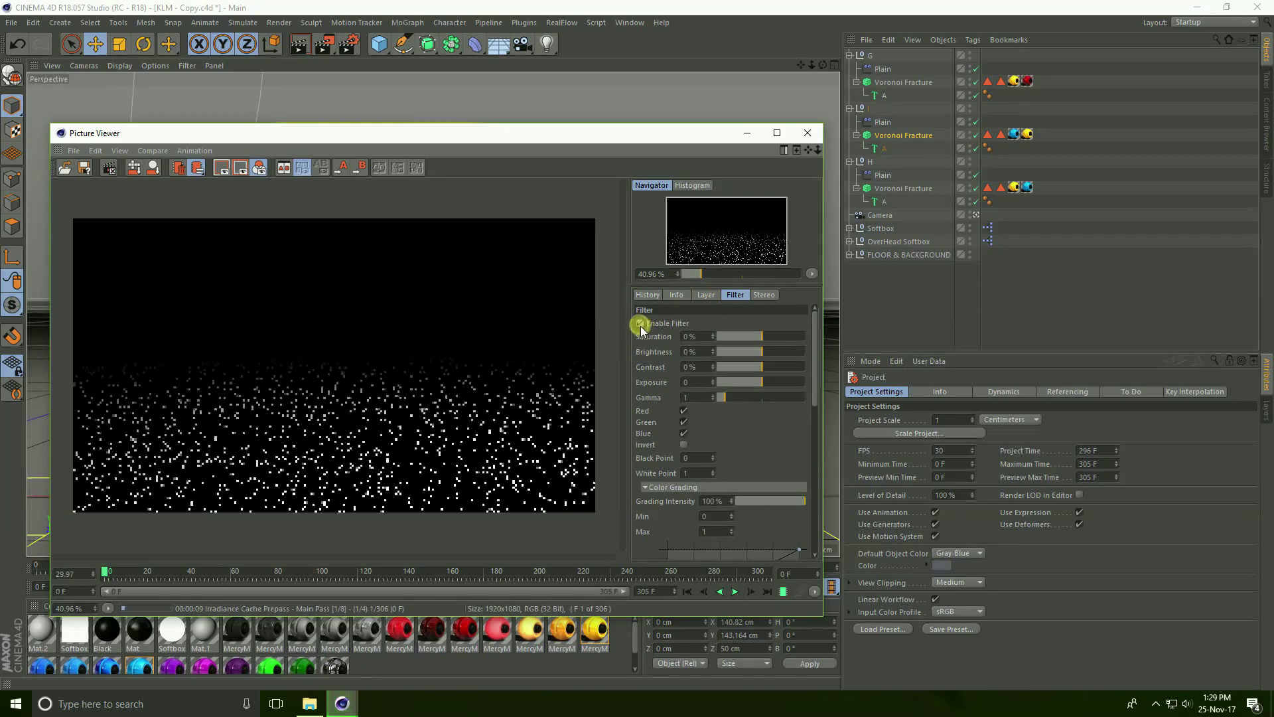
double_click(688, 336)
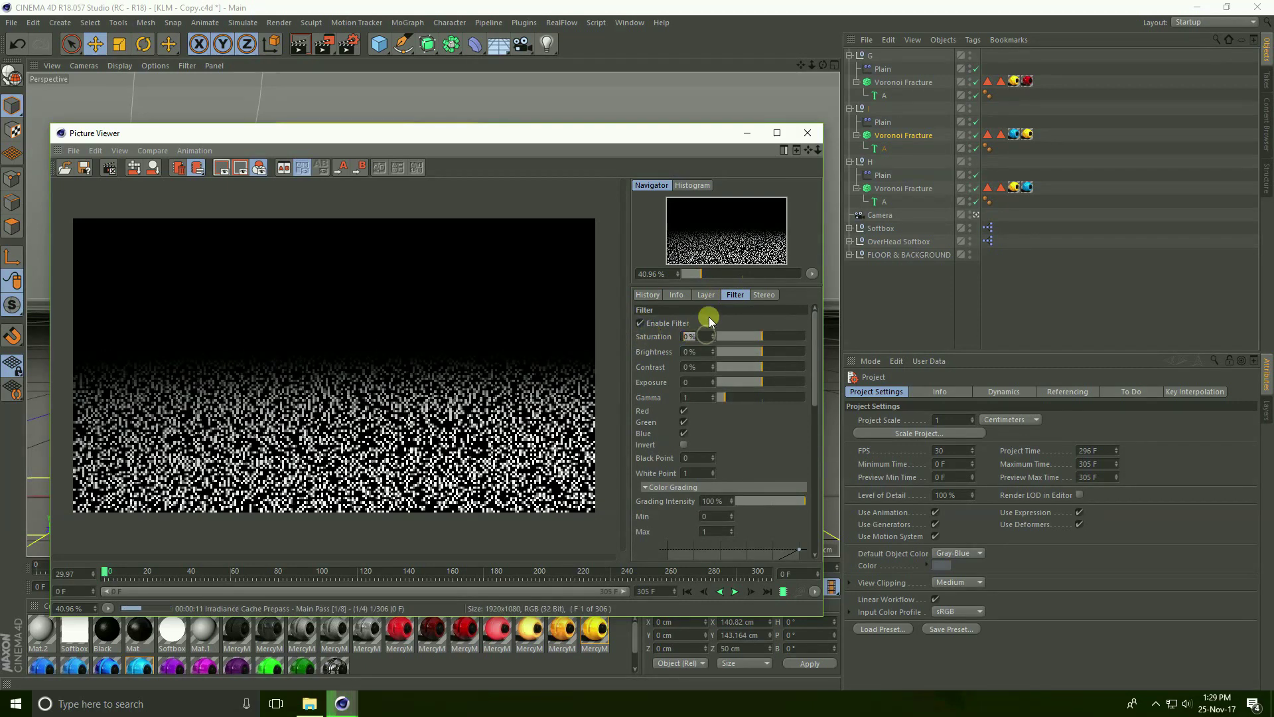
type("20")
key("Return")
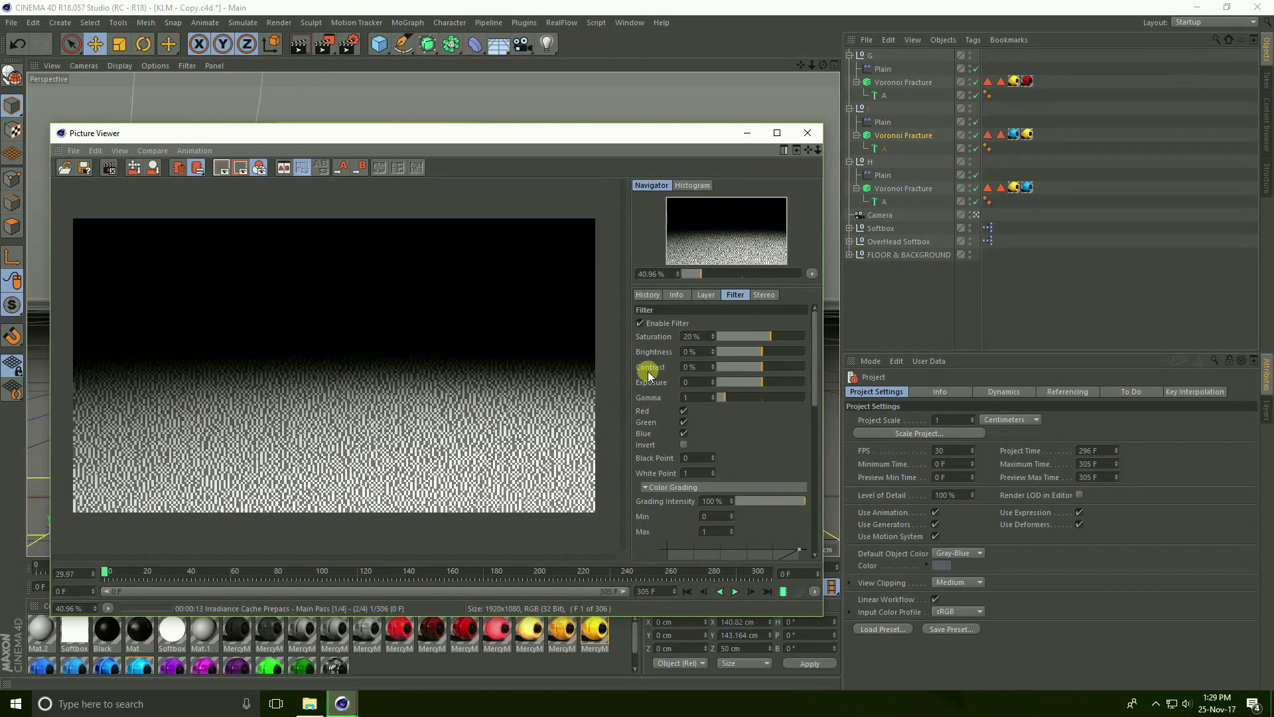
left_click(690, 367)
type("10")
key("Return")
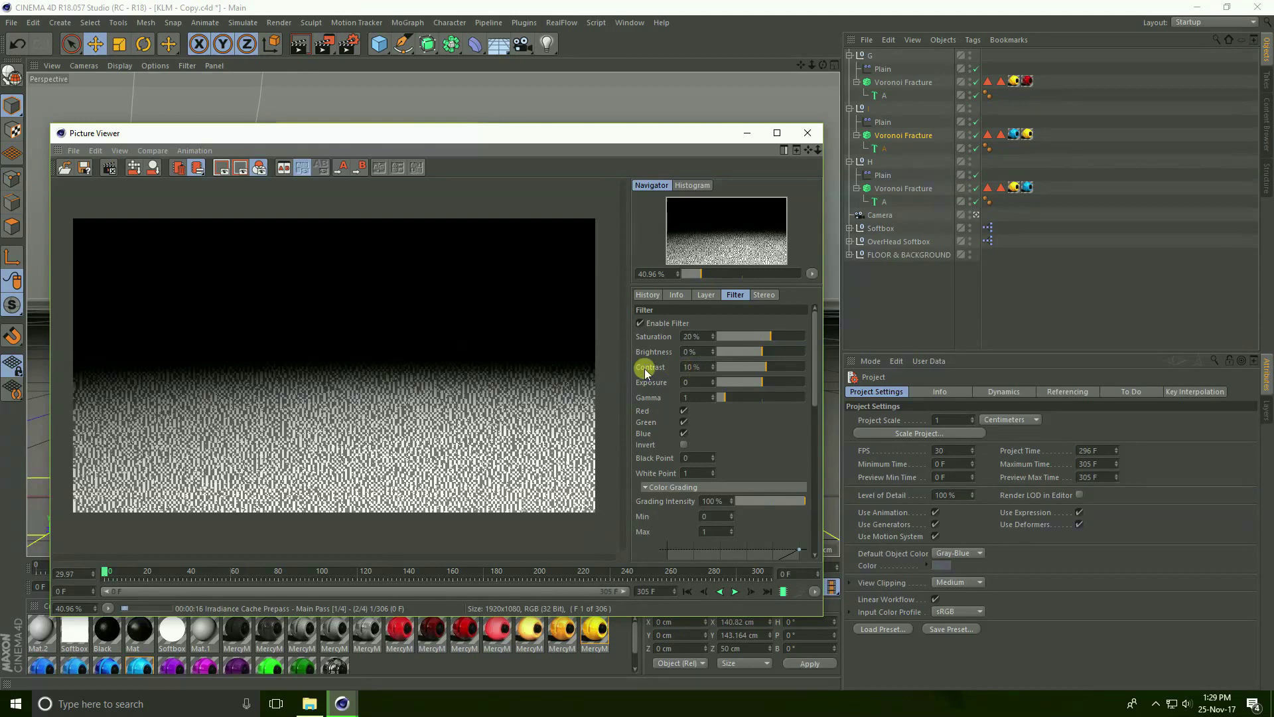
- Save the render as an Animation with Use Filter on, then stop the renderer
left_click(91, 172)
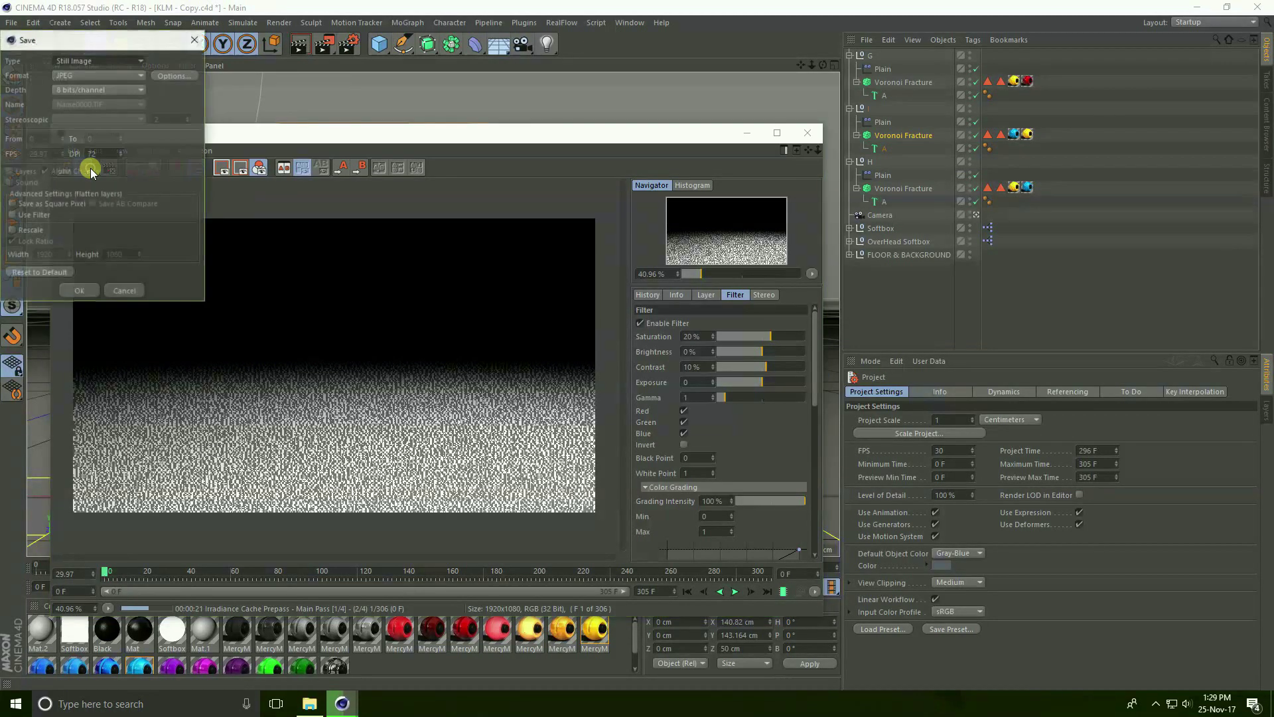
left_click_drag(126, 81, 275, 142)
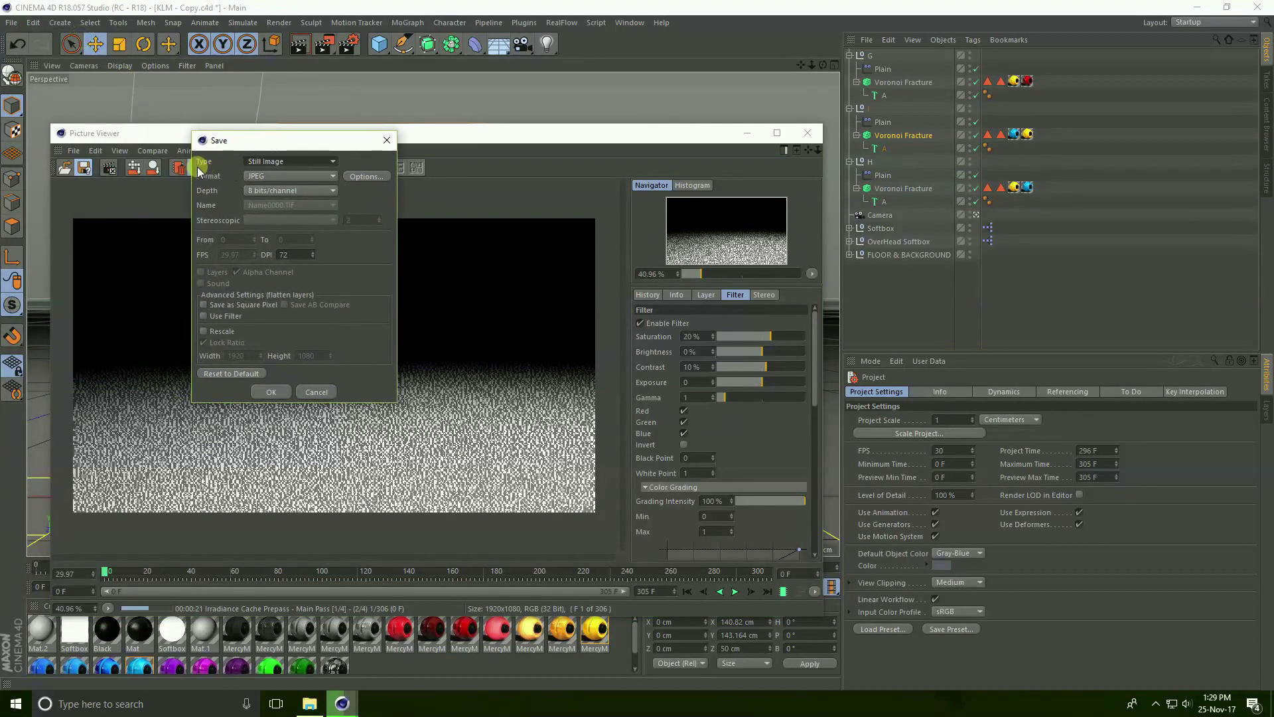
left_click(299, 161)
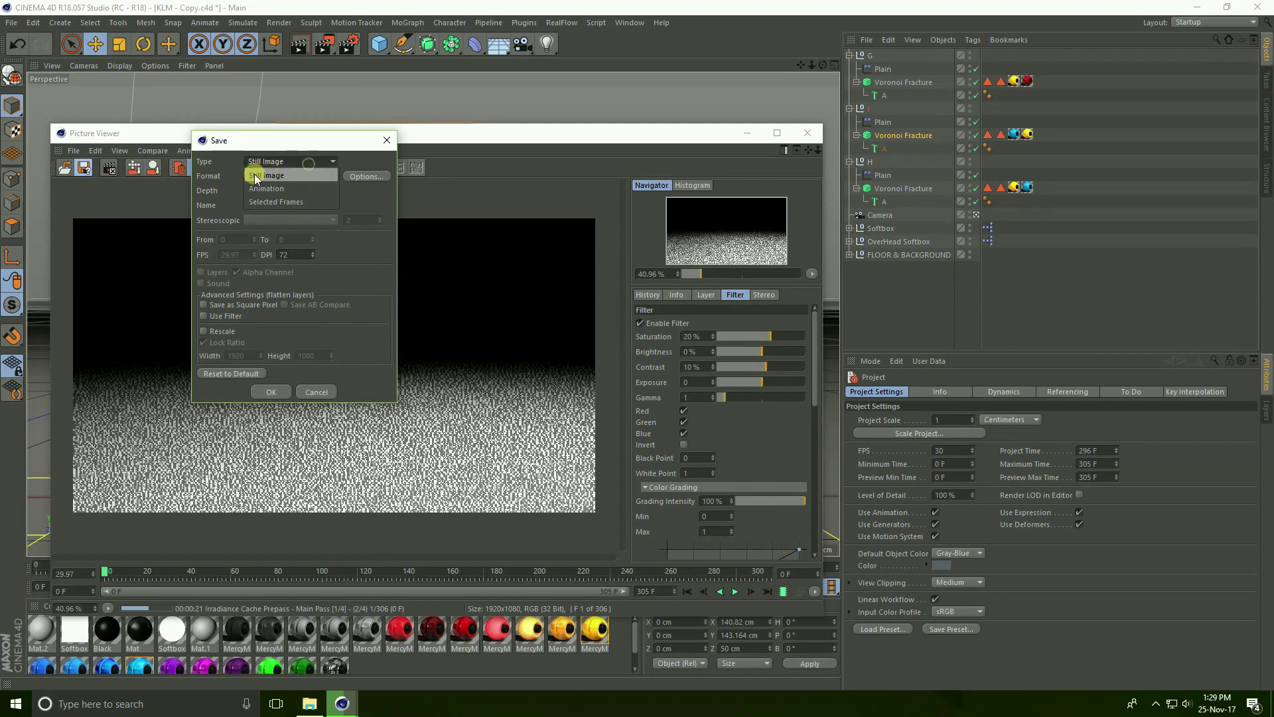
left_click(296, 189)
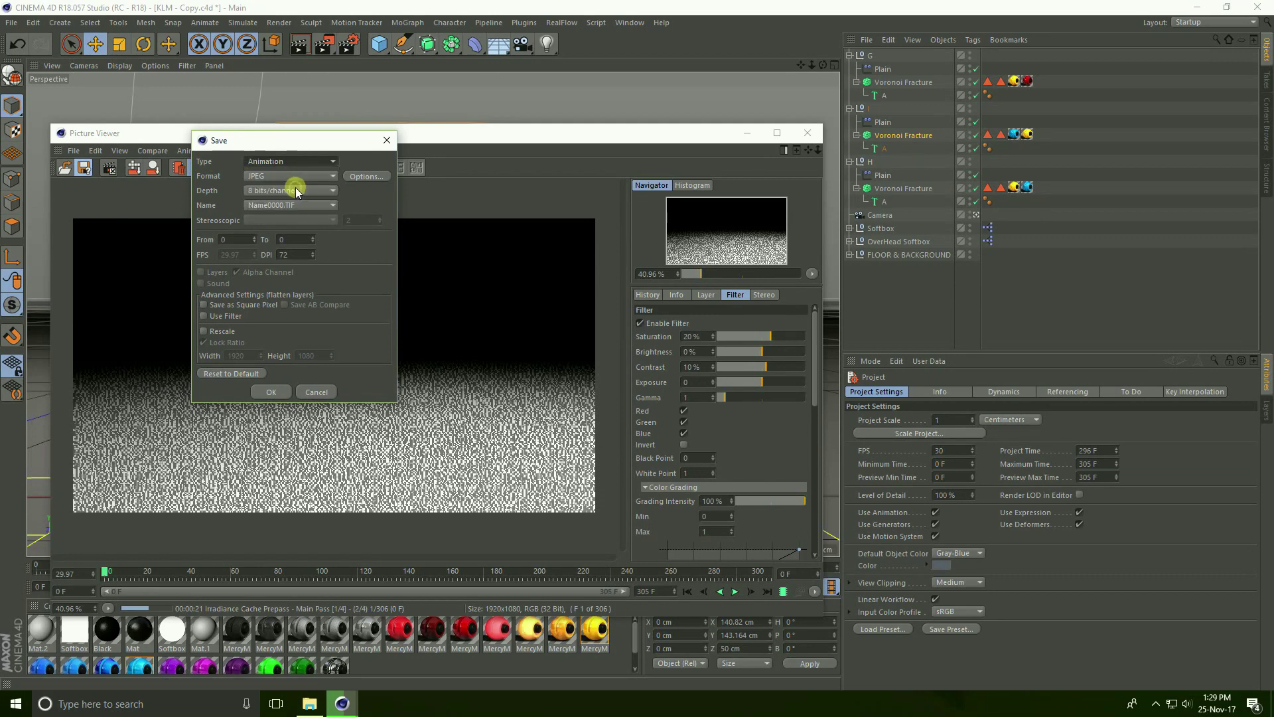
left_click(205, 317)
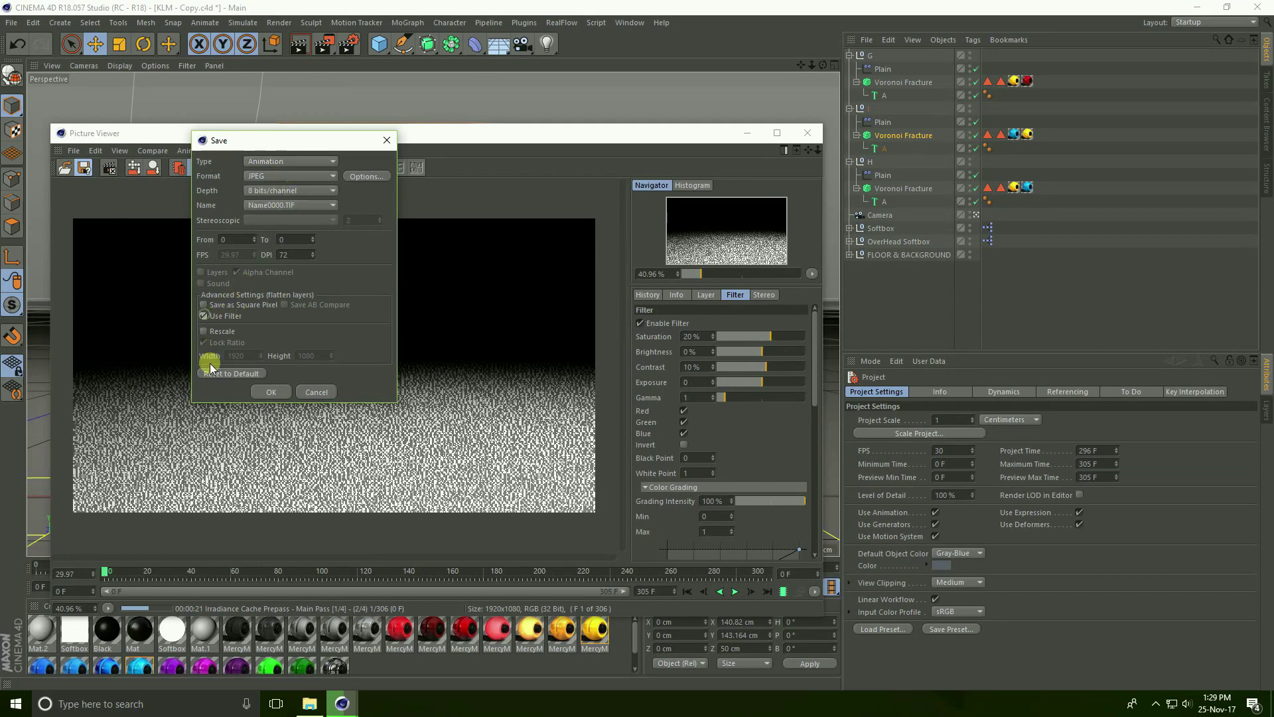
left_click(269, 392)
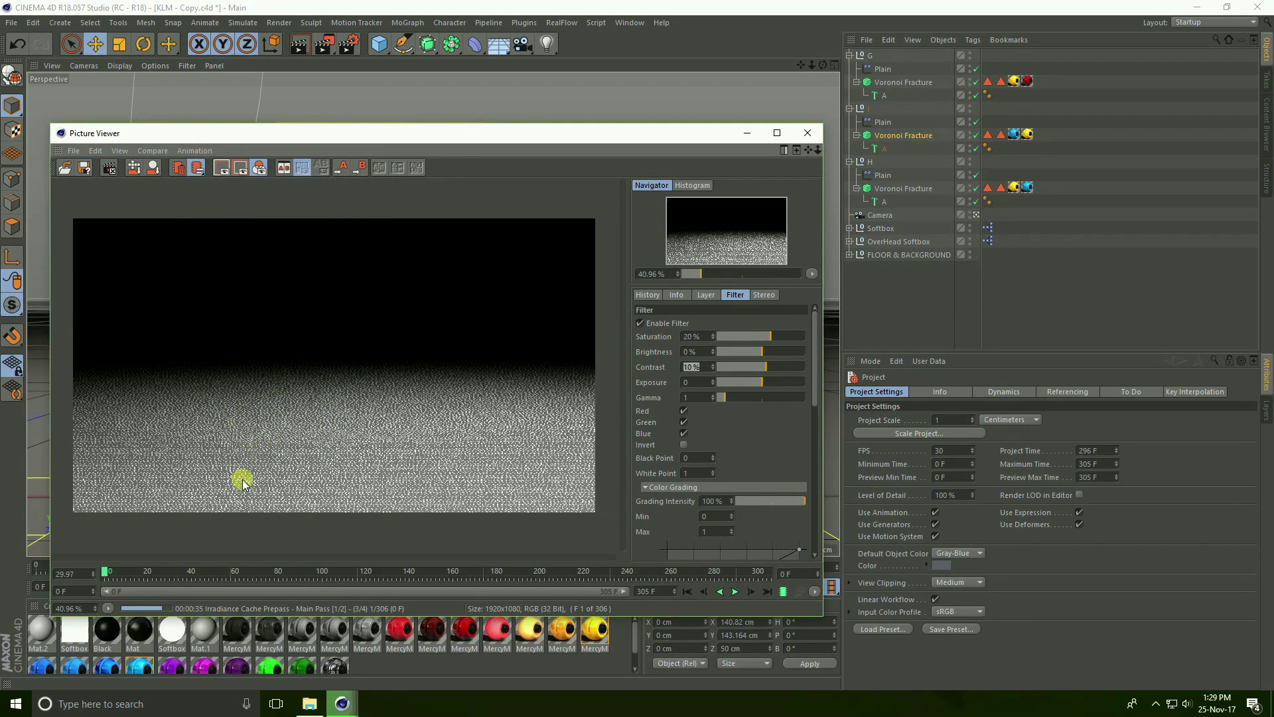
key("shift+r")
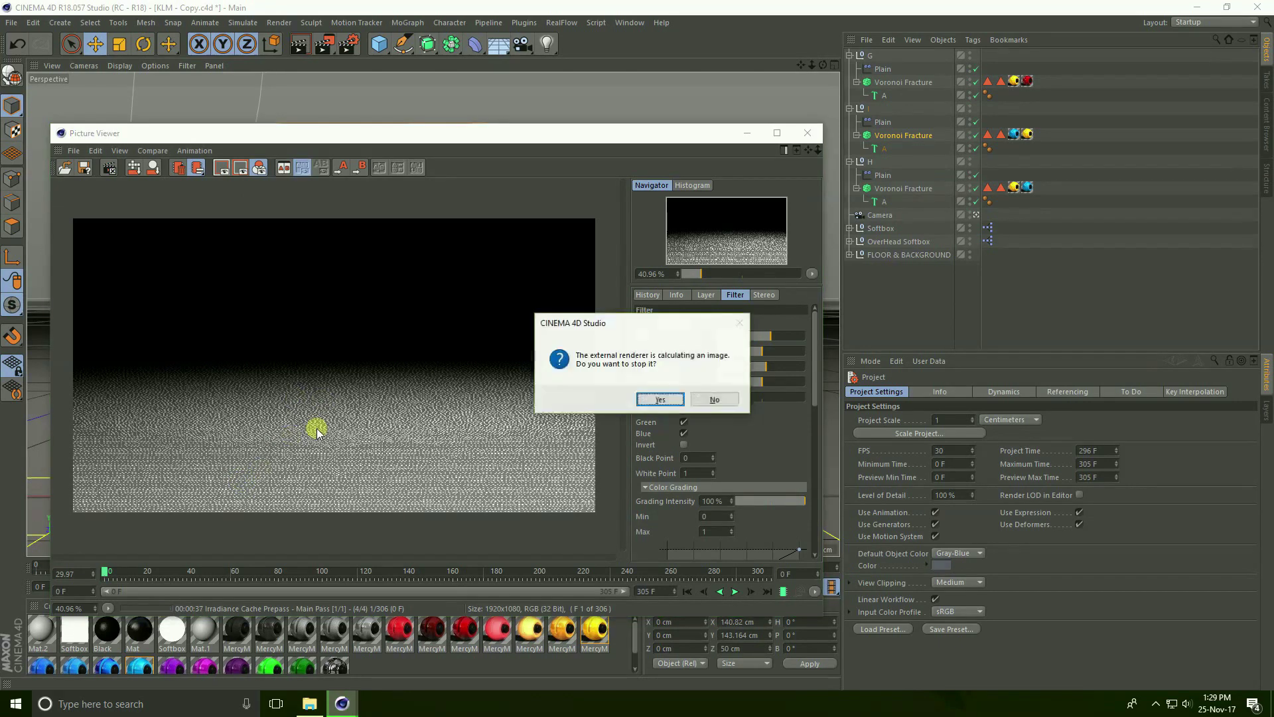
left_click(659, 400)
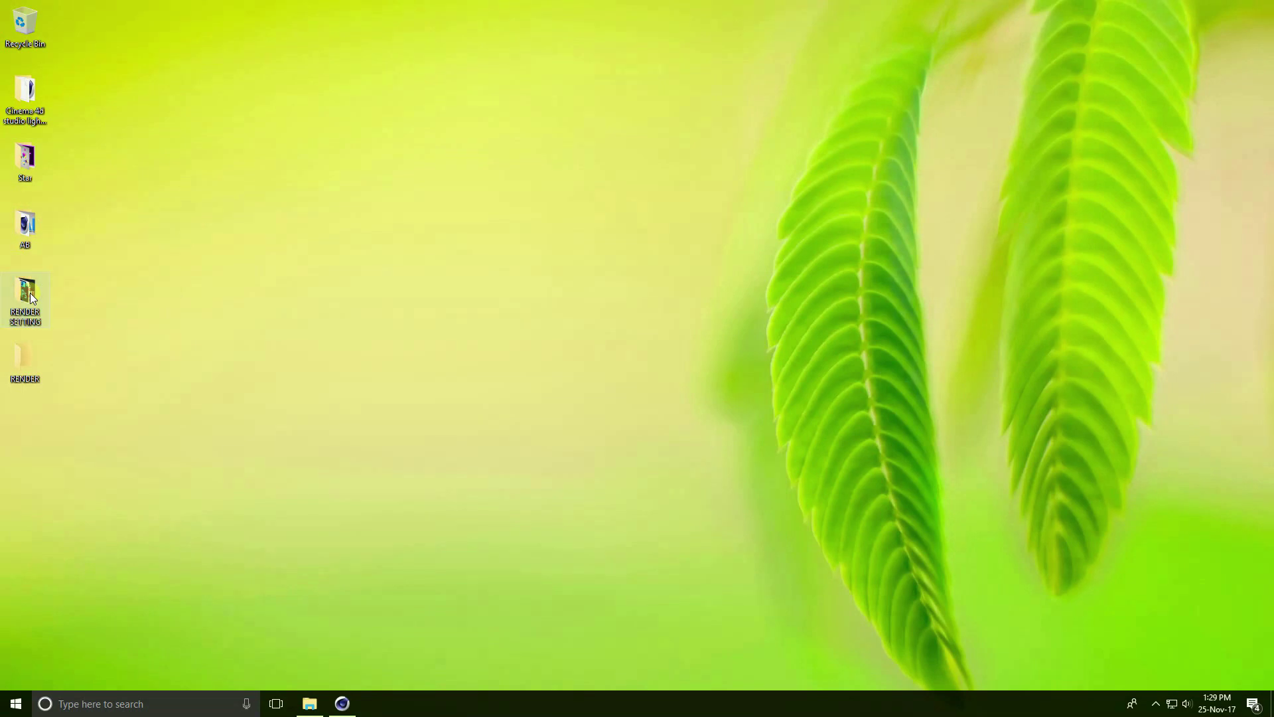
- Browse the 304 rendered frames in RENDER SETTING > PQR, then launch Premiere Pro
double_click(26, 292)
double_click(162, 103)
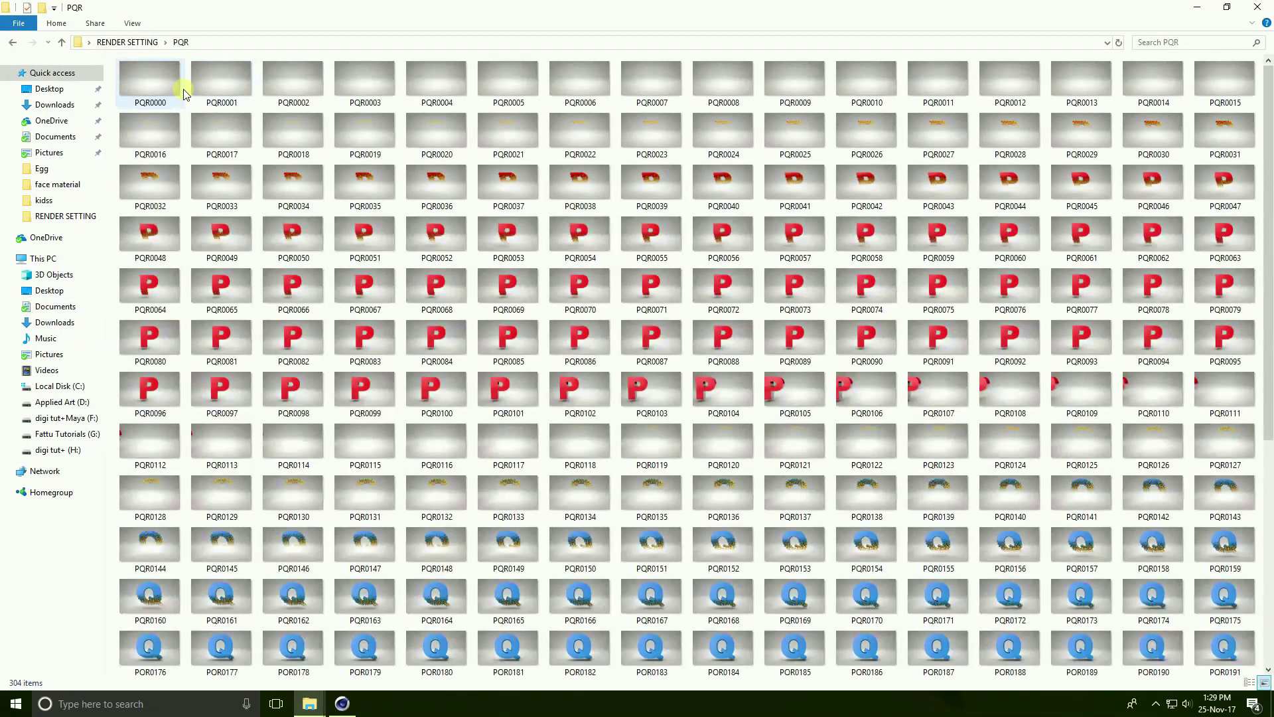
left_click(162, 101)
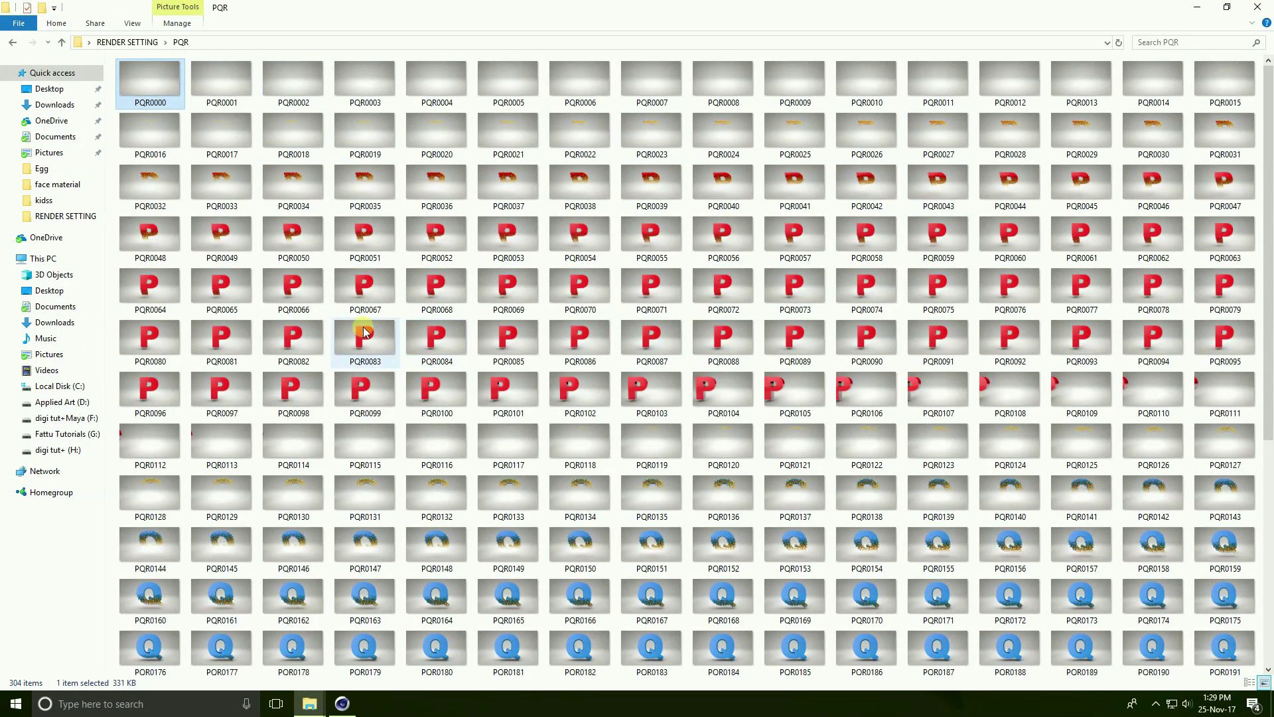
scroll(570, 338, "down", 5)
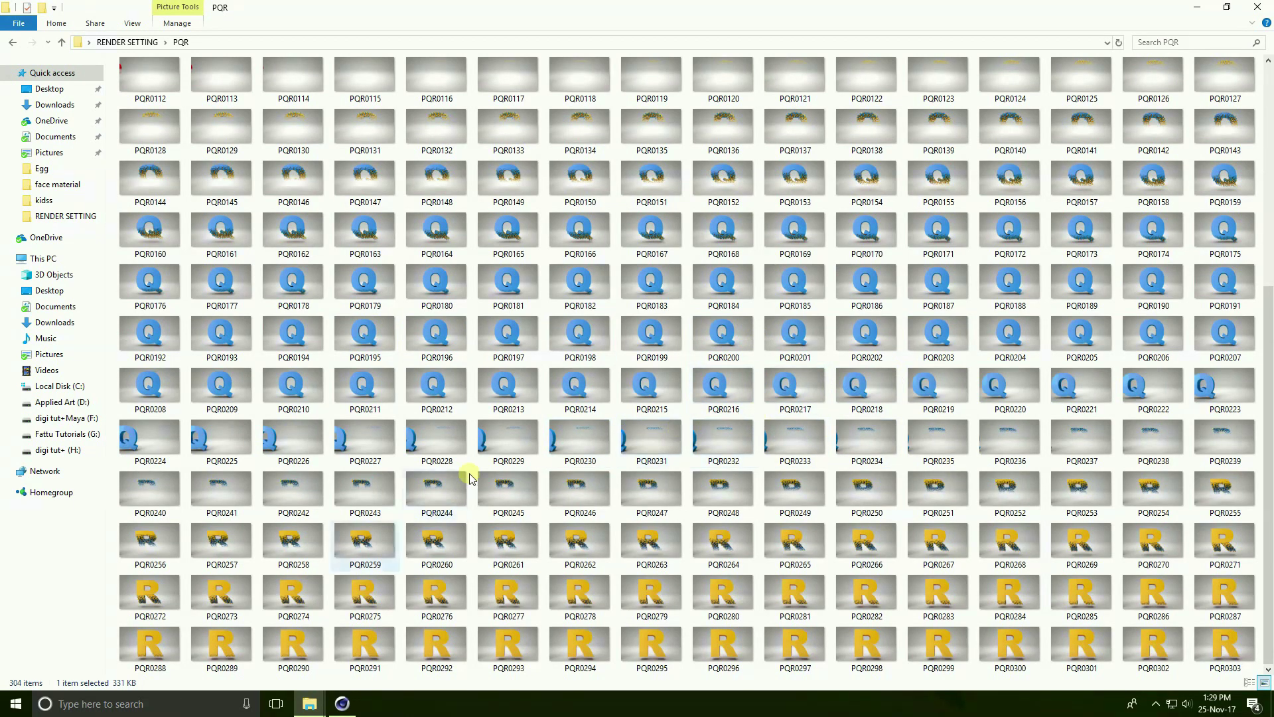
left_click(7, 709)
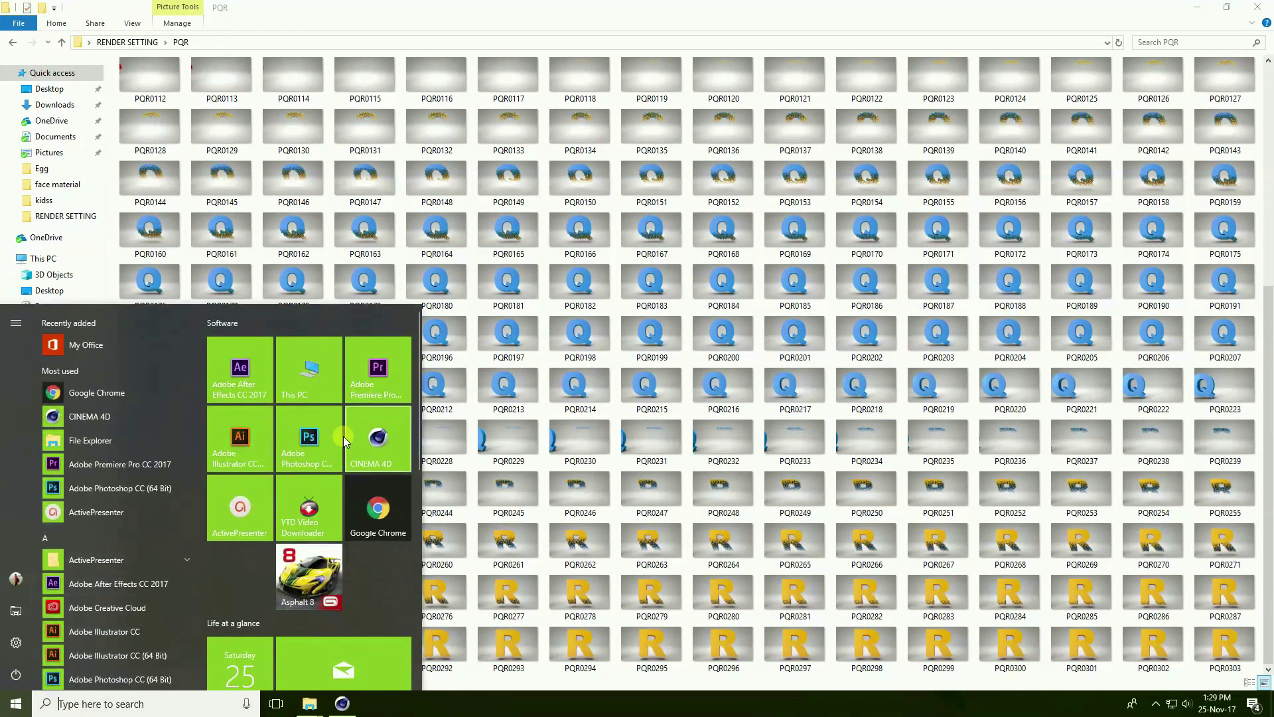
left_click(384, 349)
- Create a new Untitled project saved in Desktop > RENDER SETTING > PQR
scroll(398, 369, "up", 5)
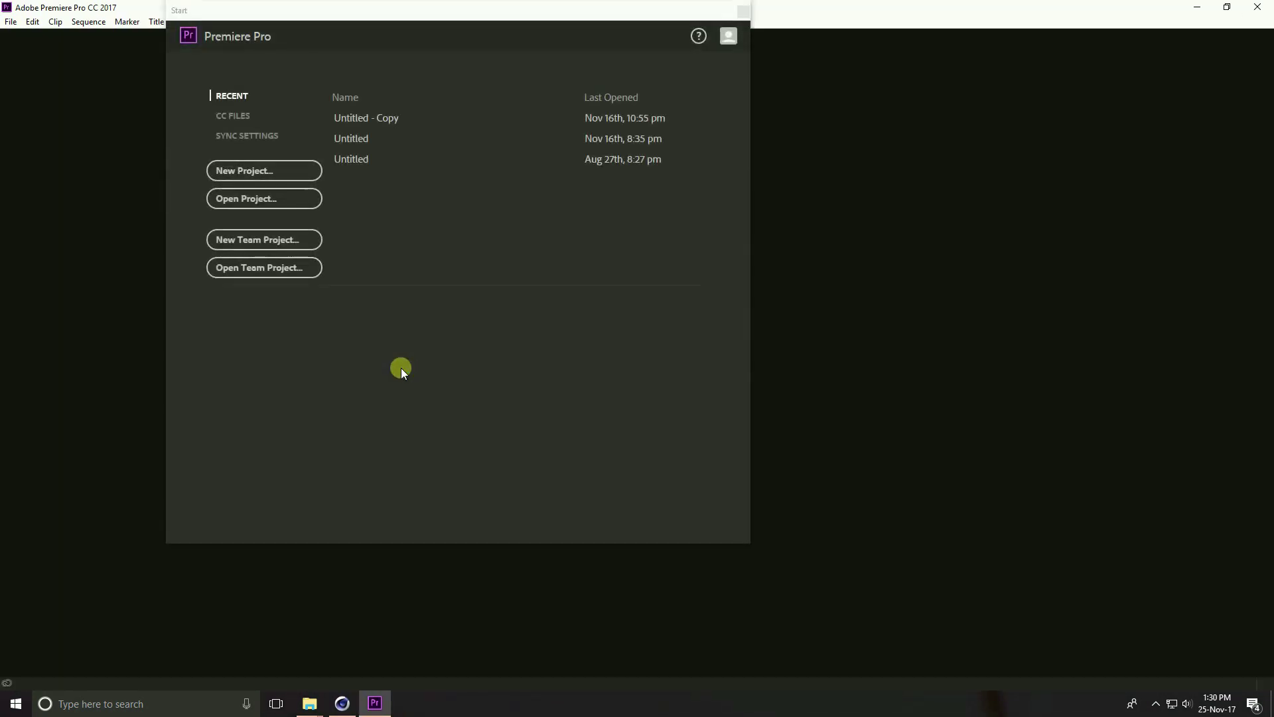
left_click(267, 172)
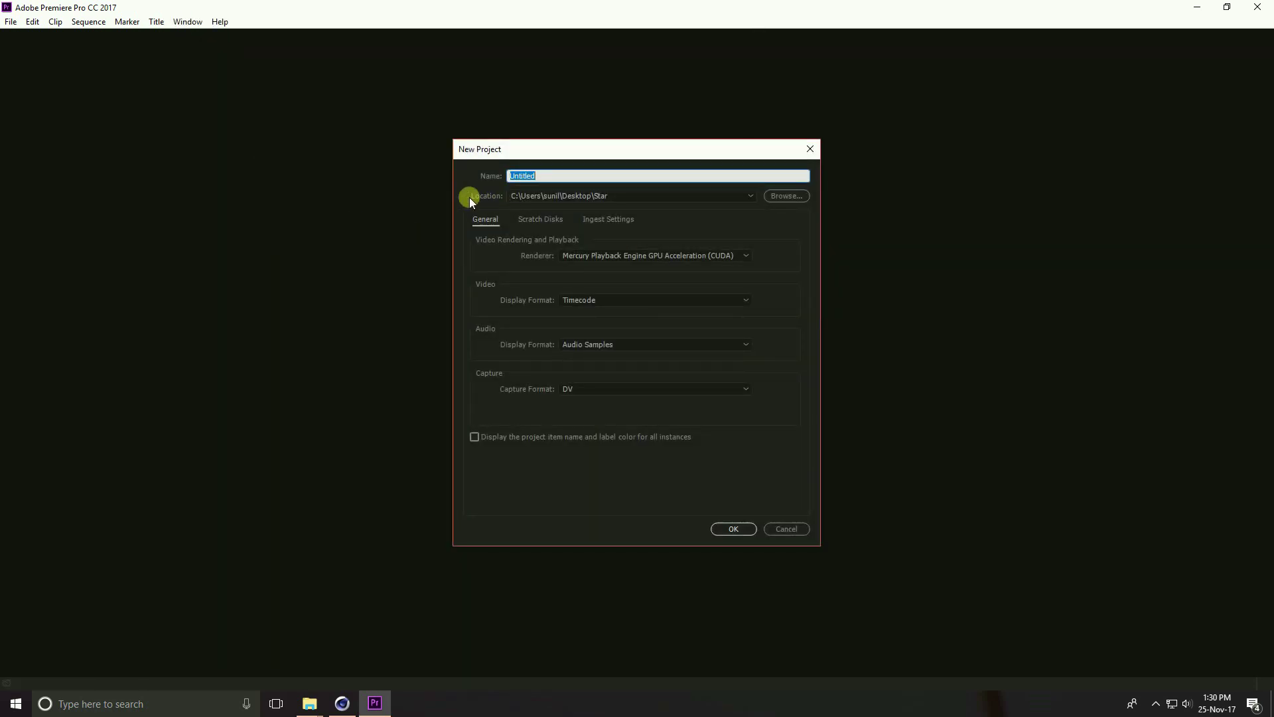
left_click(794, 196)
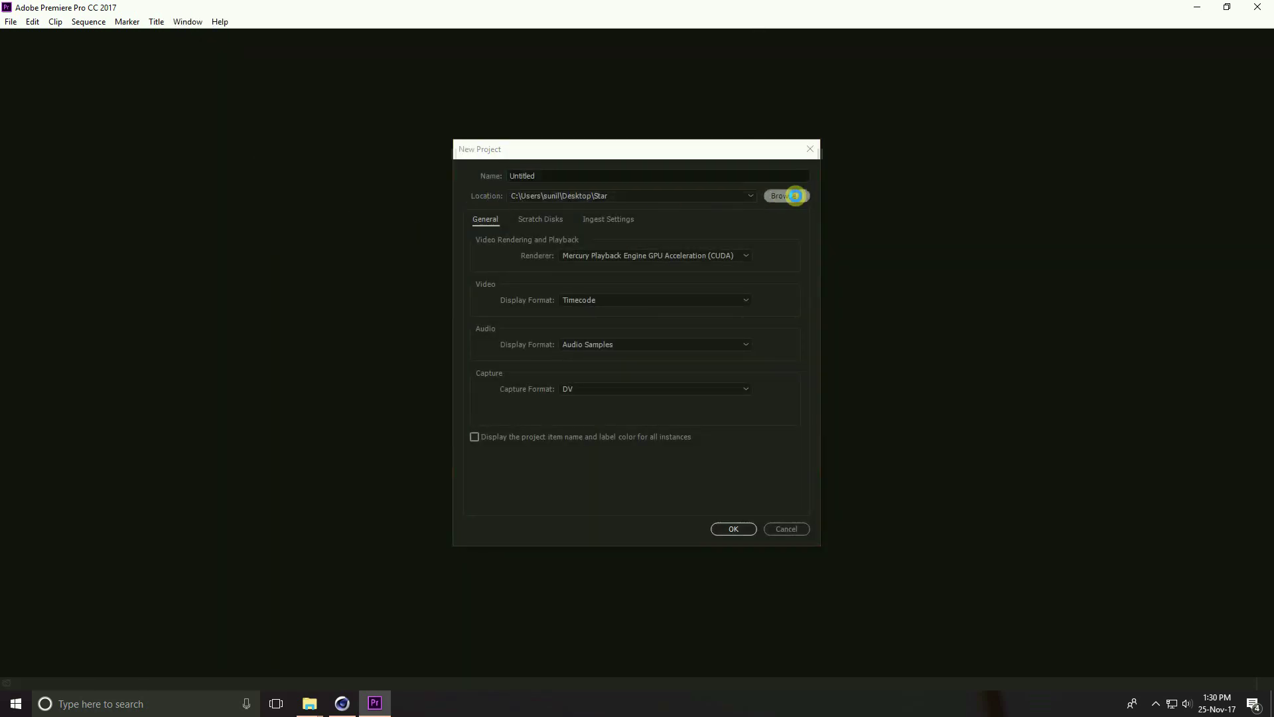
left_click(505, 290)
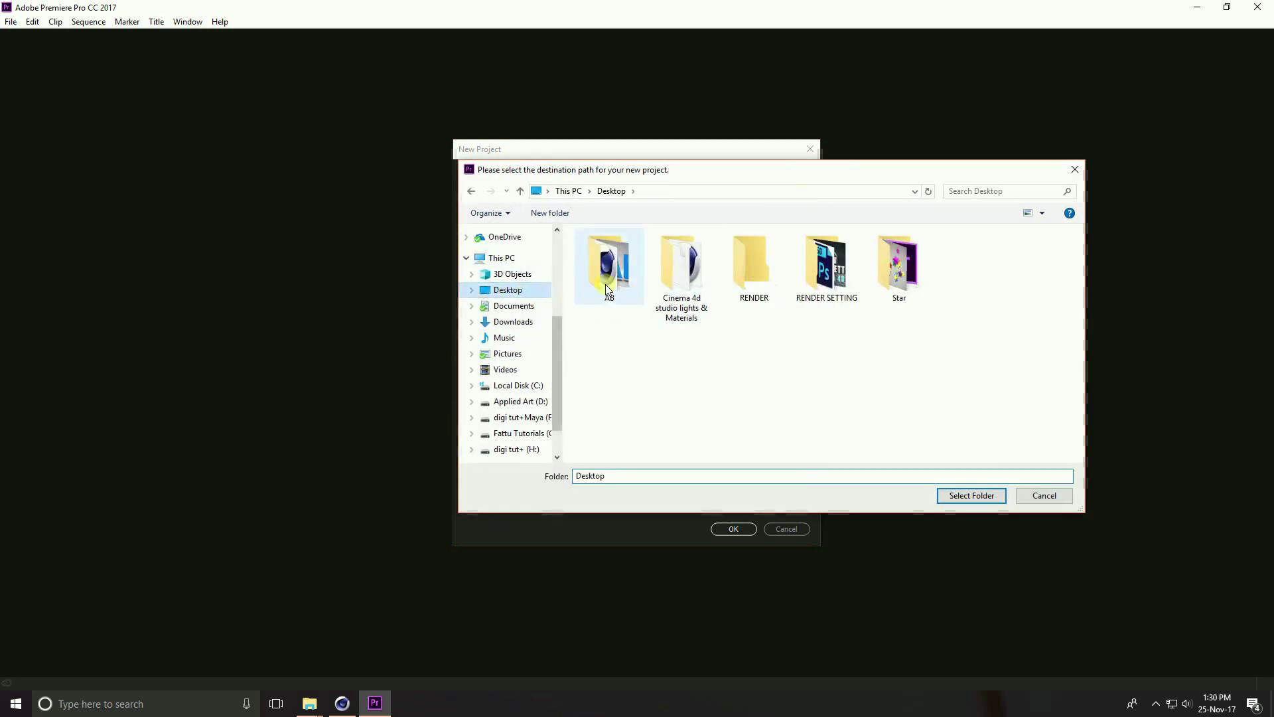
double_click(826, 266)
left_click(609, 266)
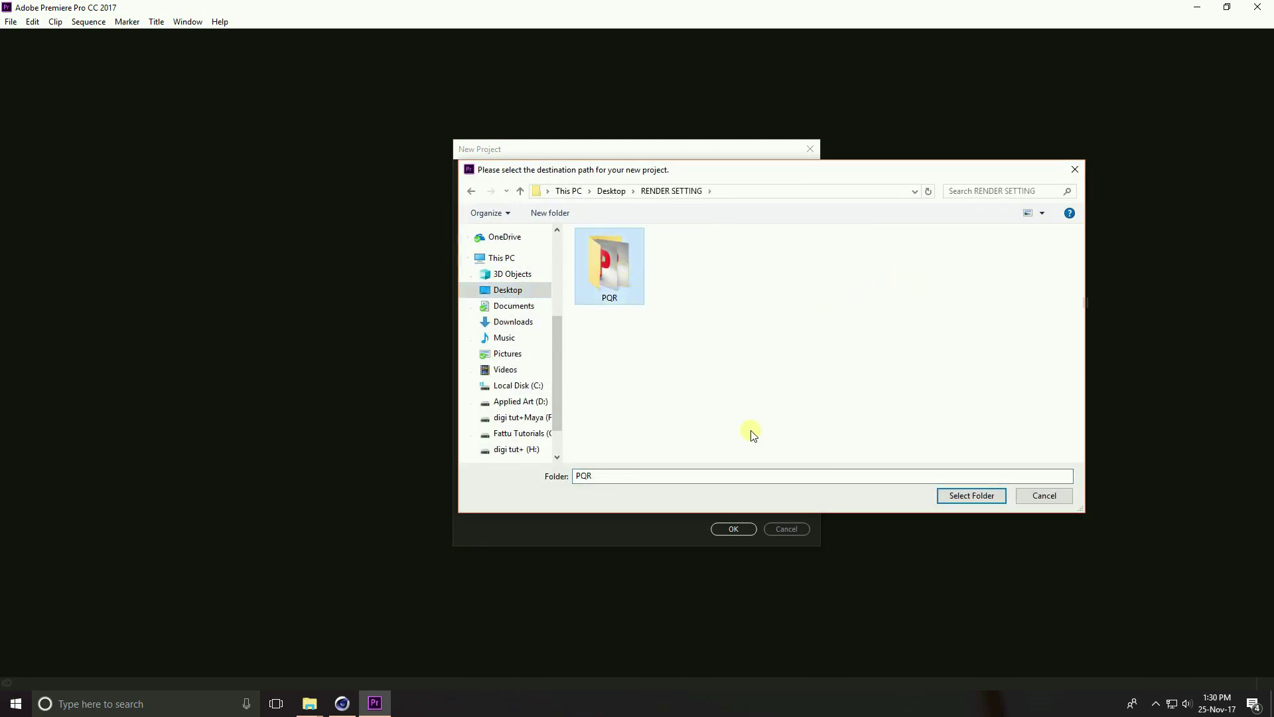
left_click(950, 496)
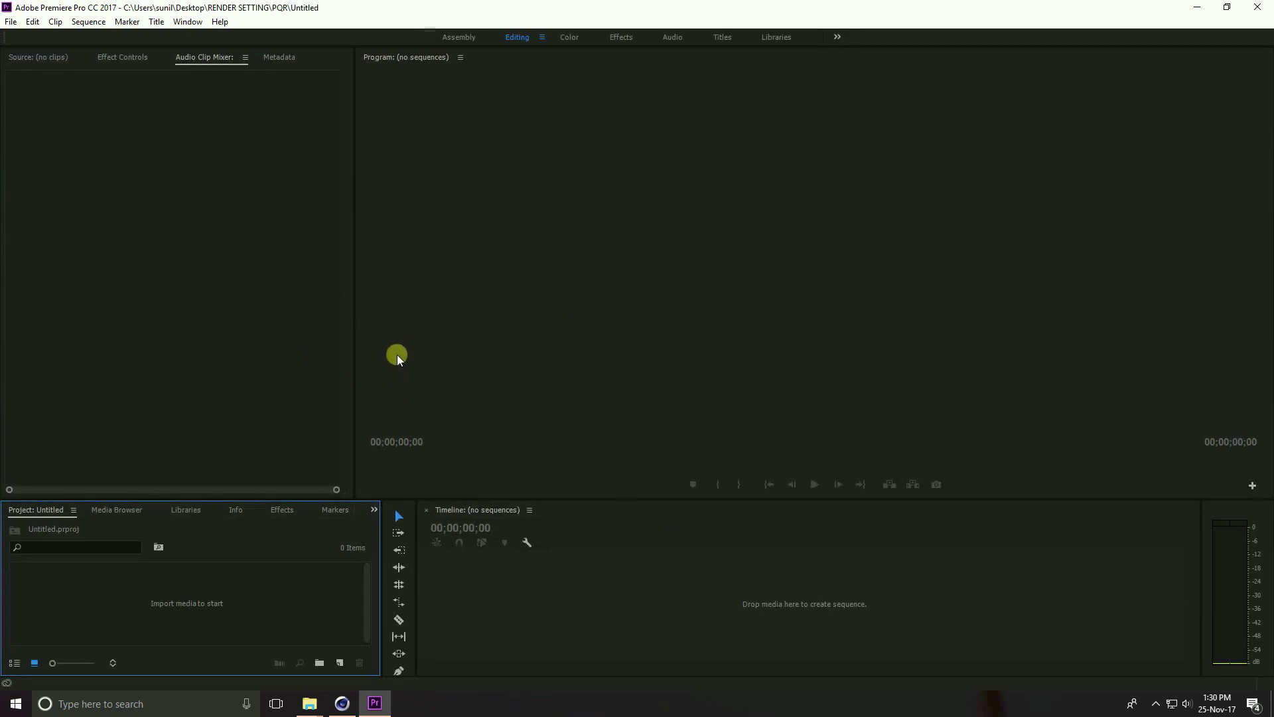
- Import PQR0000 as an image sequence and drag it into the Timeline as a PQR0000 sequence
left_click(9, 24)
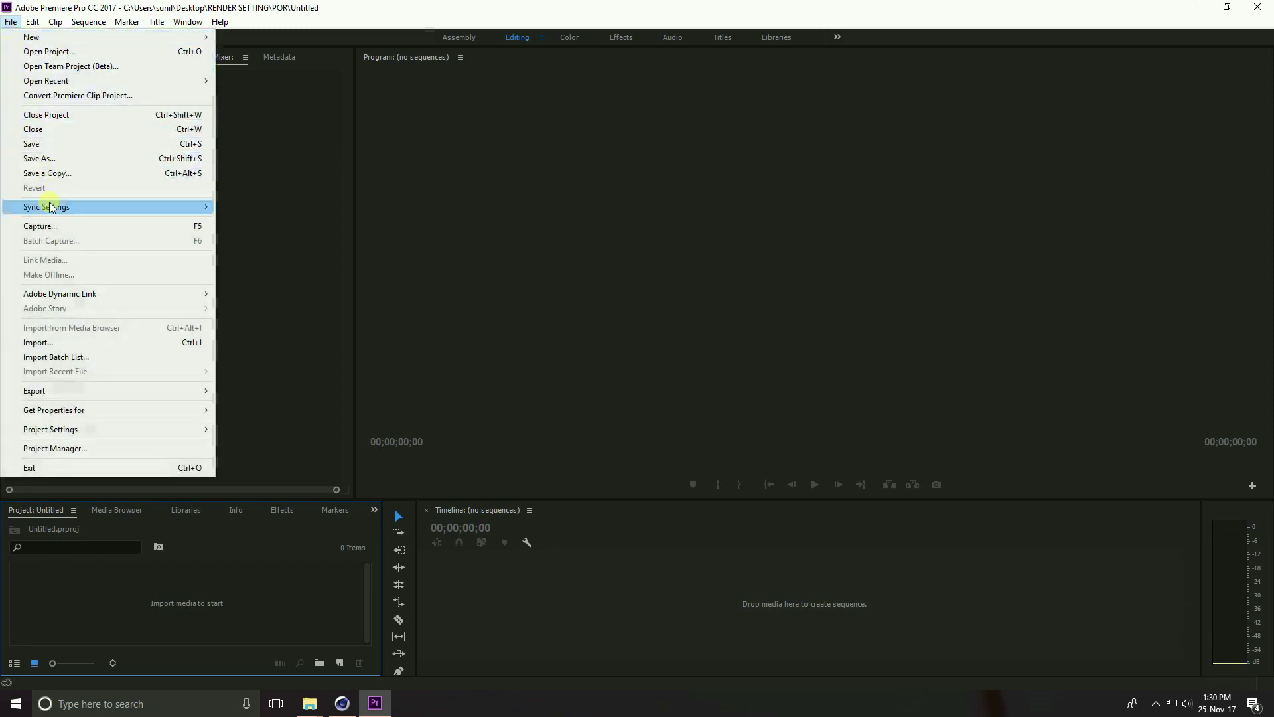
left_click(135, 343)
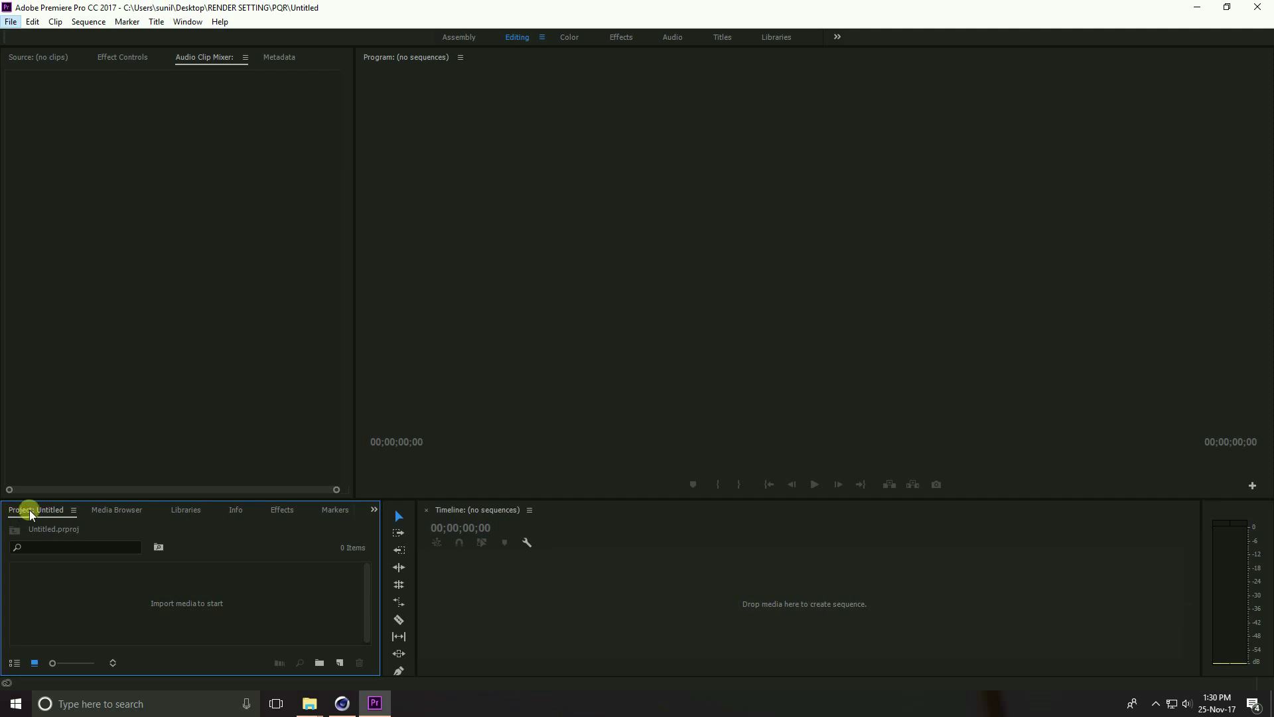
right_click(144, 612)
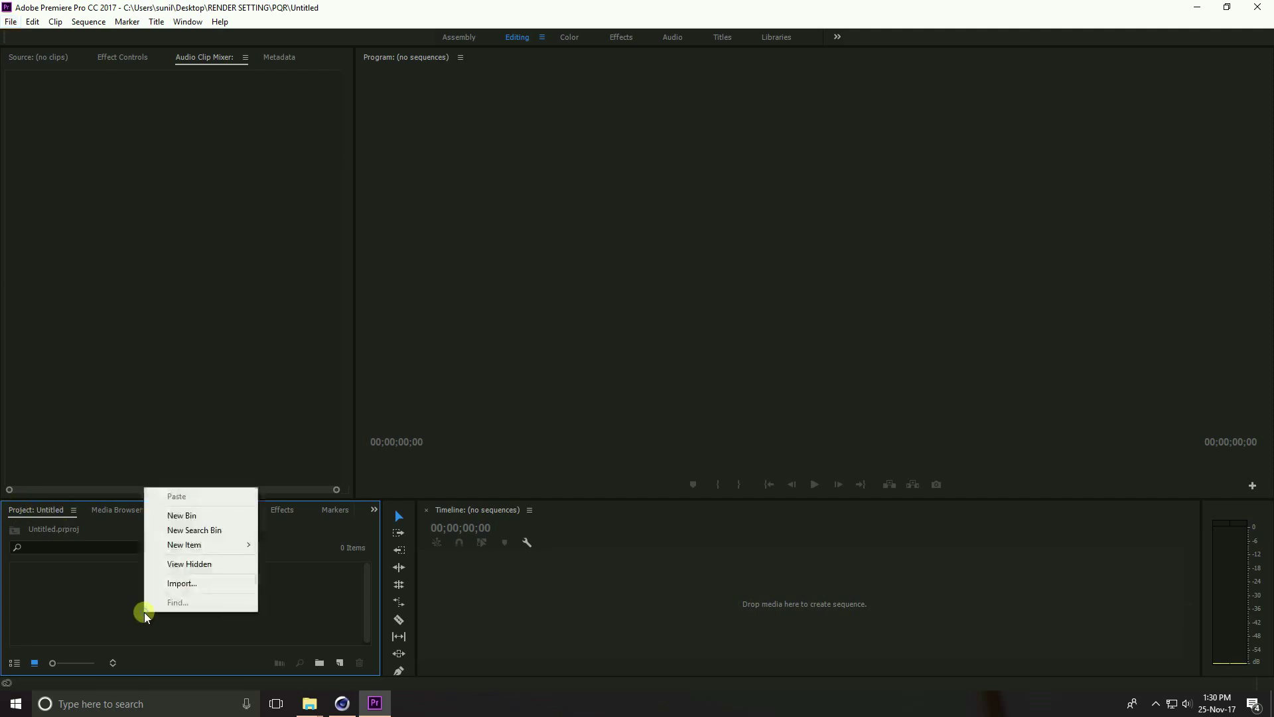
left_click(224, 583)
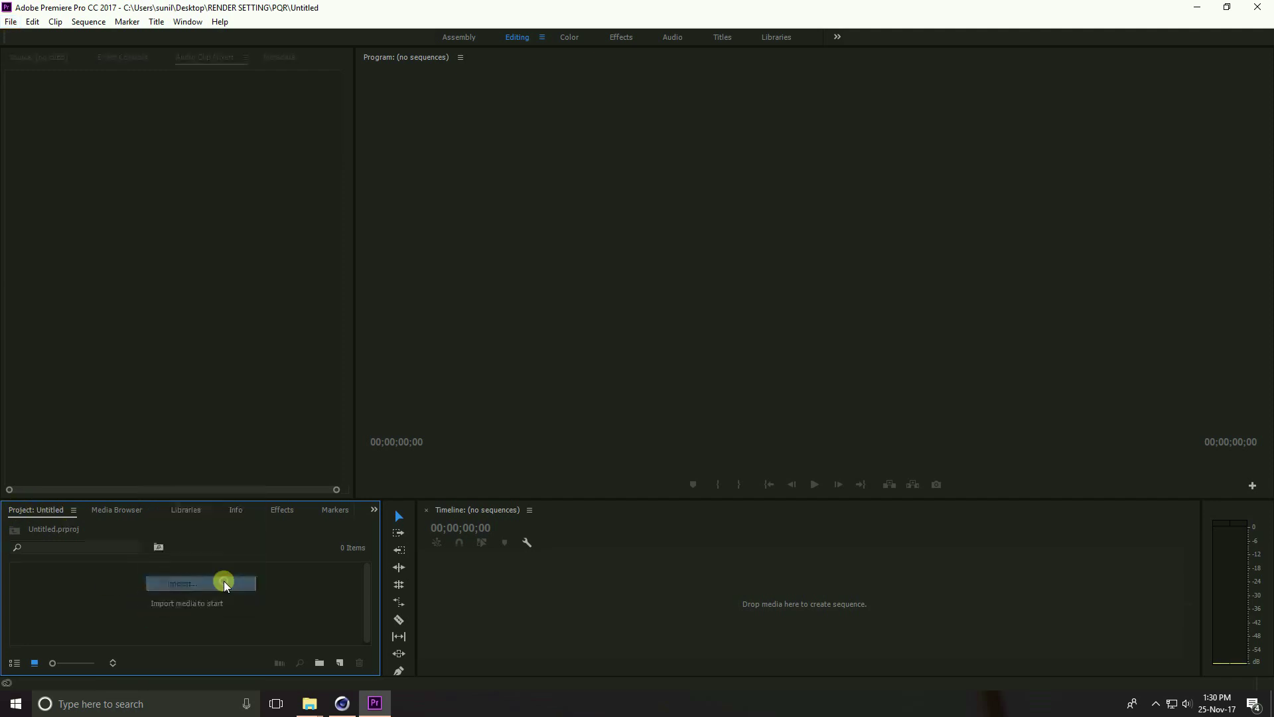
left_click(166, 132)
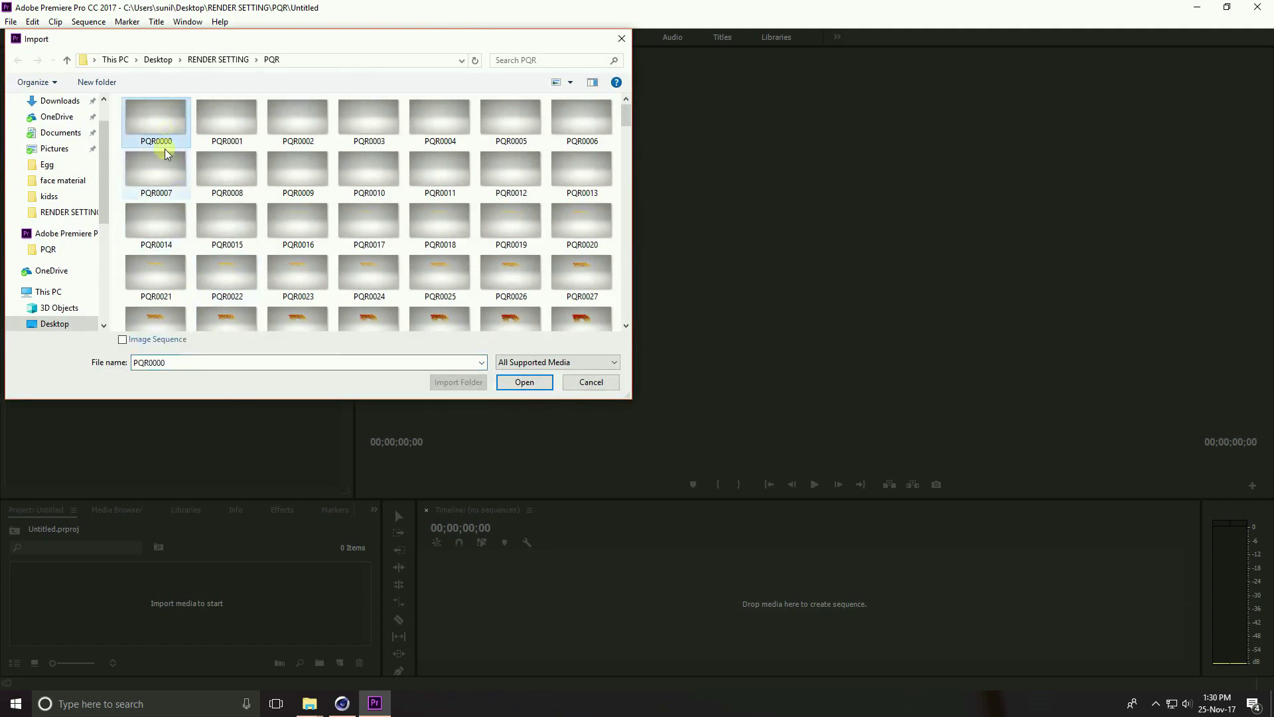
left_click(133, 341)
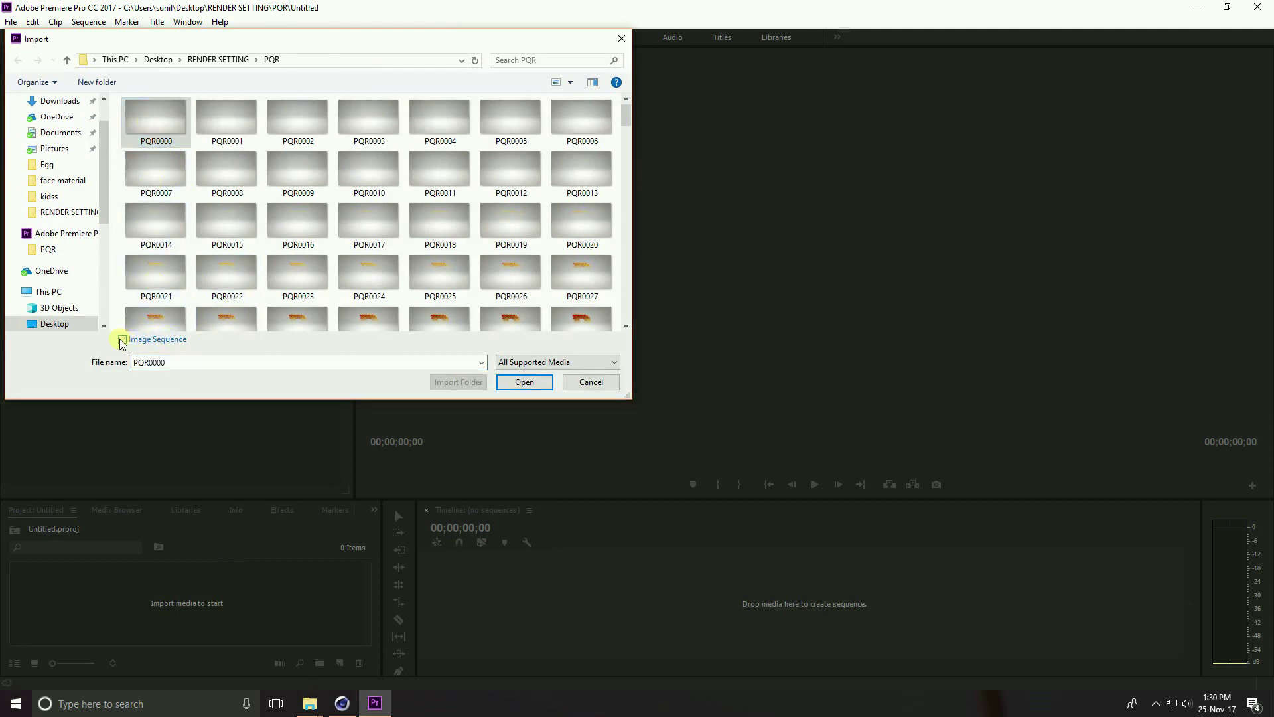
left_click(524, 381)
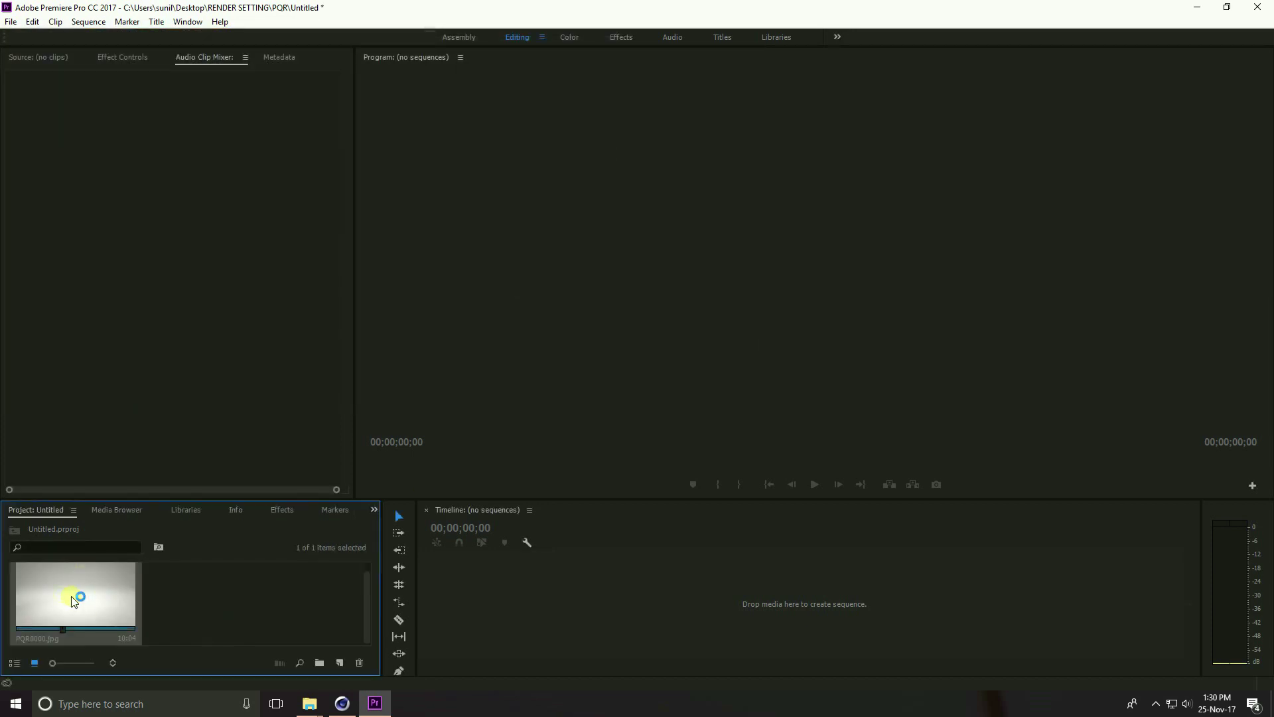
left_click_drag(76, 599, 604, 571)
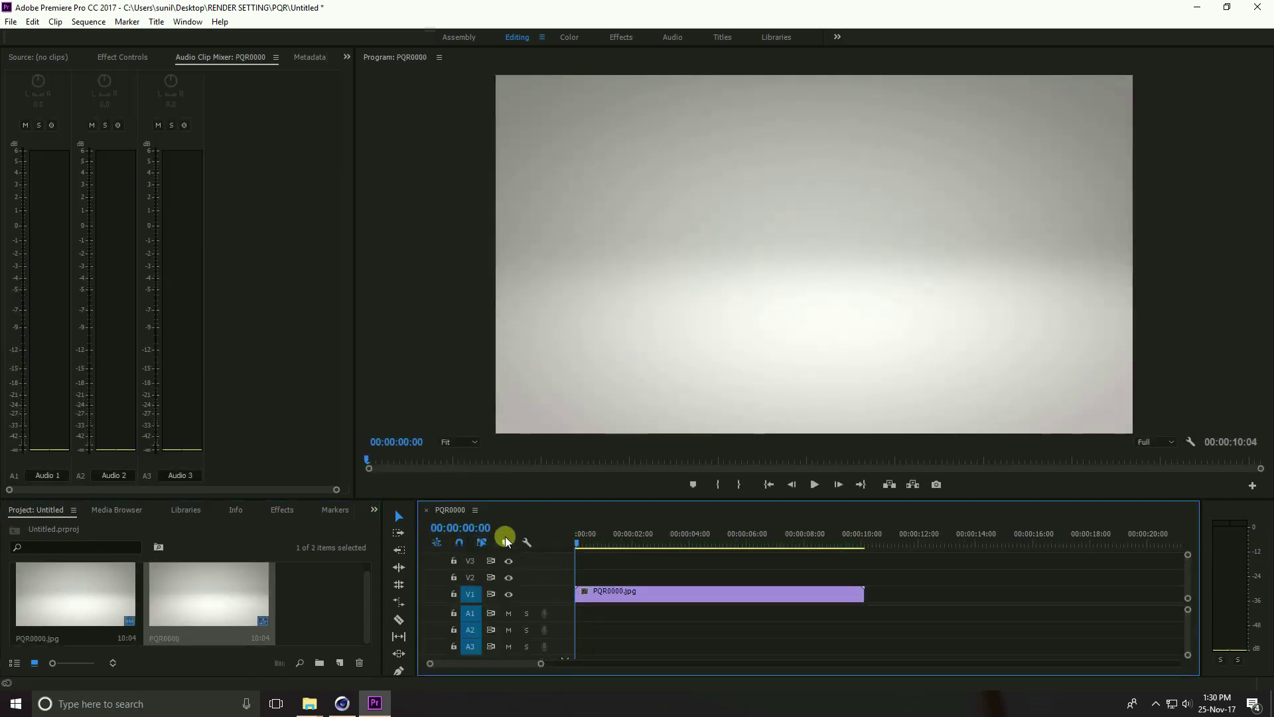
right_click(314, 603)
- Import Osaka_Rain.mp3 from the RENDER SETTING folder and place it on audio track A1
left_click(392, 577)
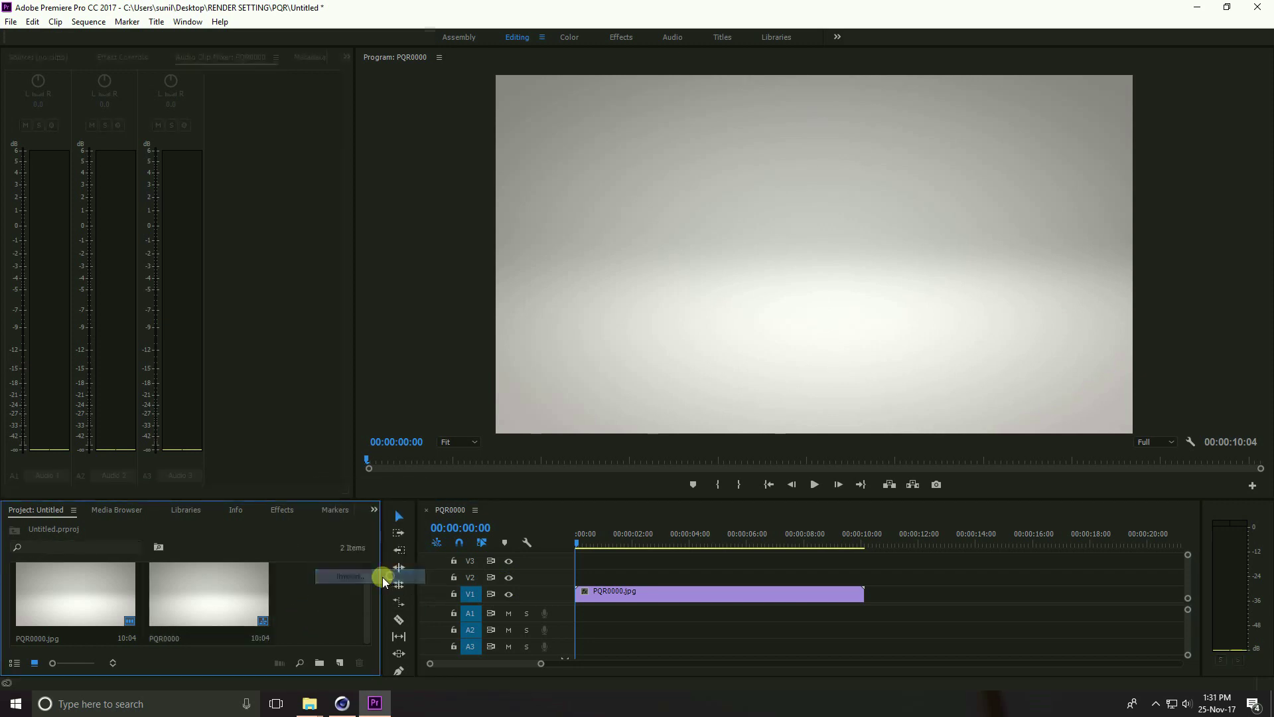
left_click(67, 60)
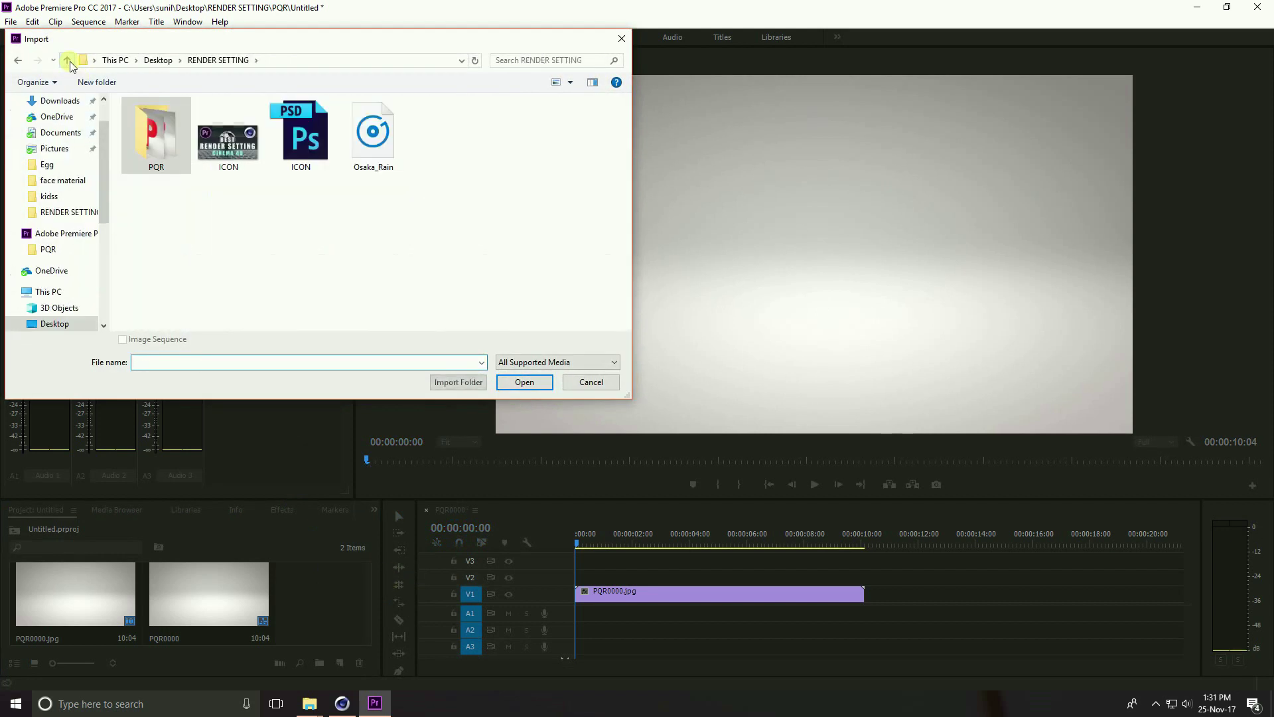
left_click(373, 128)
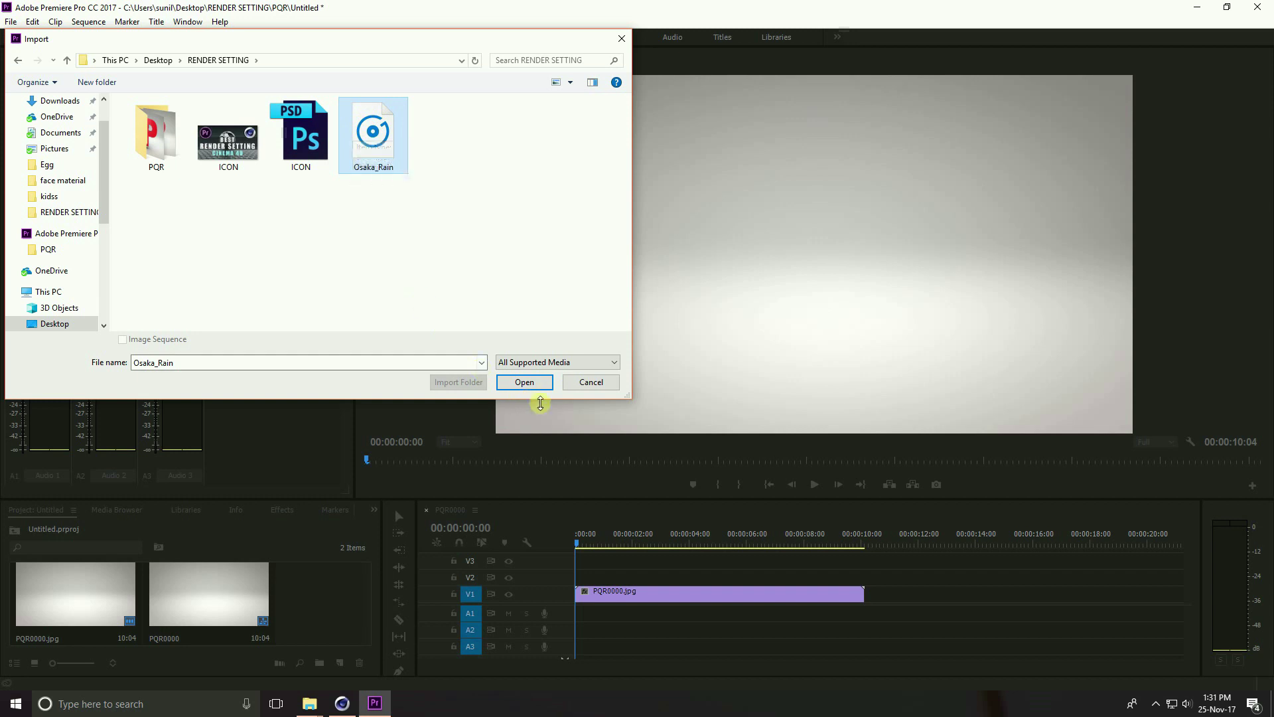
left_click(528, 382)
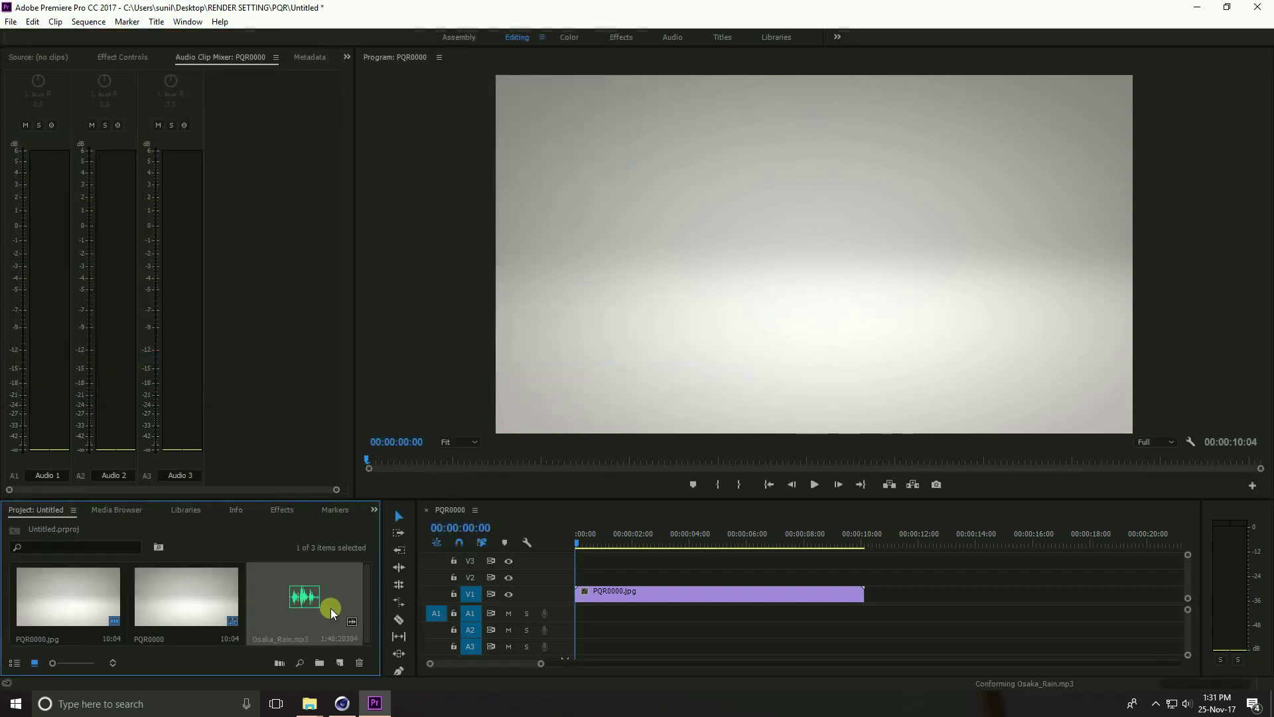
left_click_drag(295, 603, 567, 615)
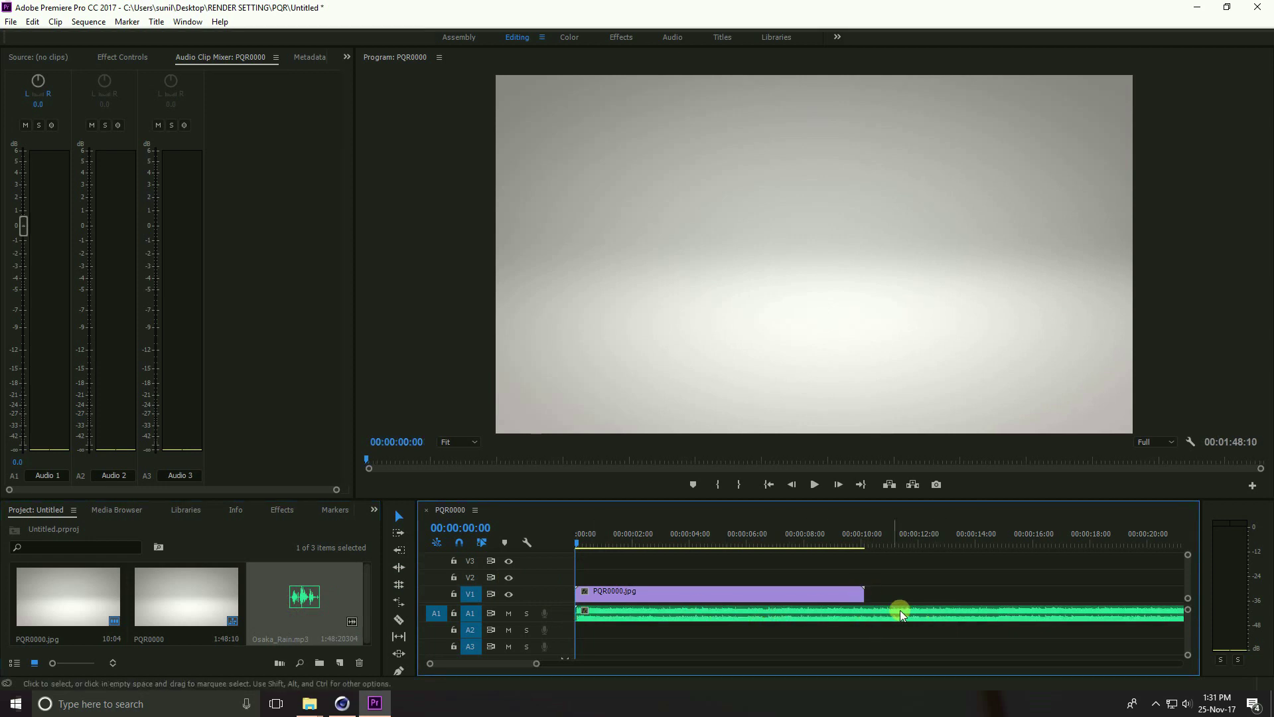
- Razor-cut the Osaka_Rain audio where PQR0000.jpg ends and delete the leftover tail
key("minus")
key("minus")
key("minus")
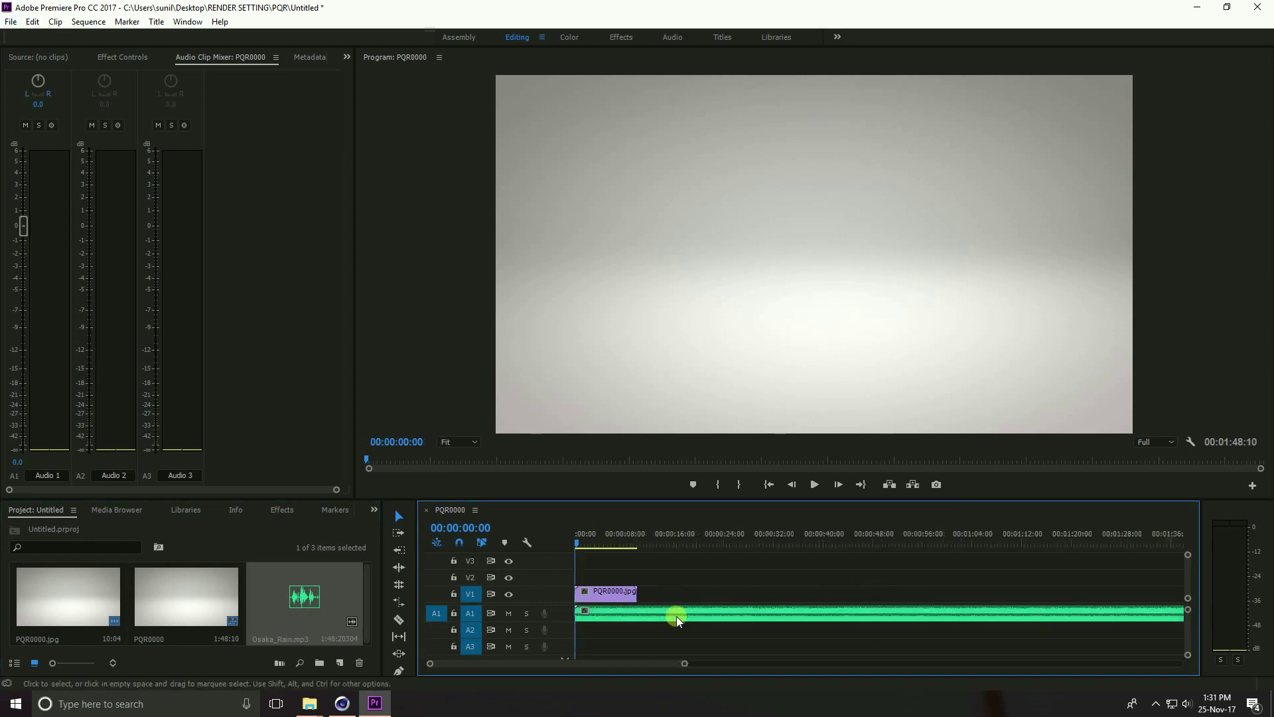
scroll(600, 614, "up", 3, "alt")
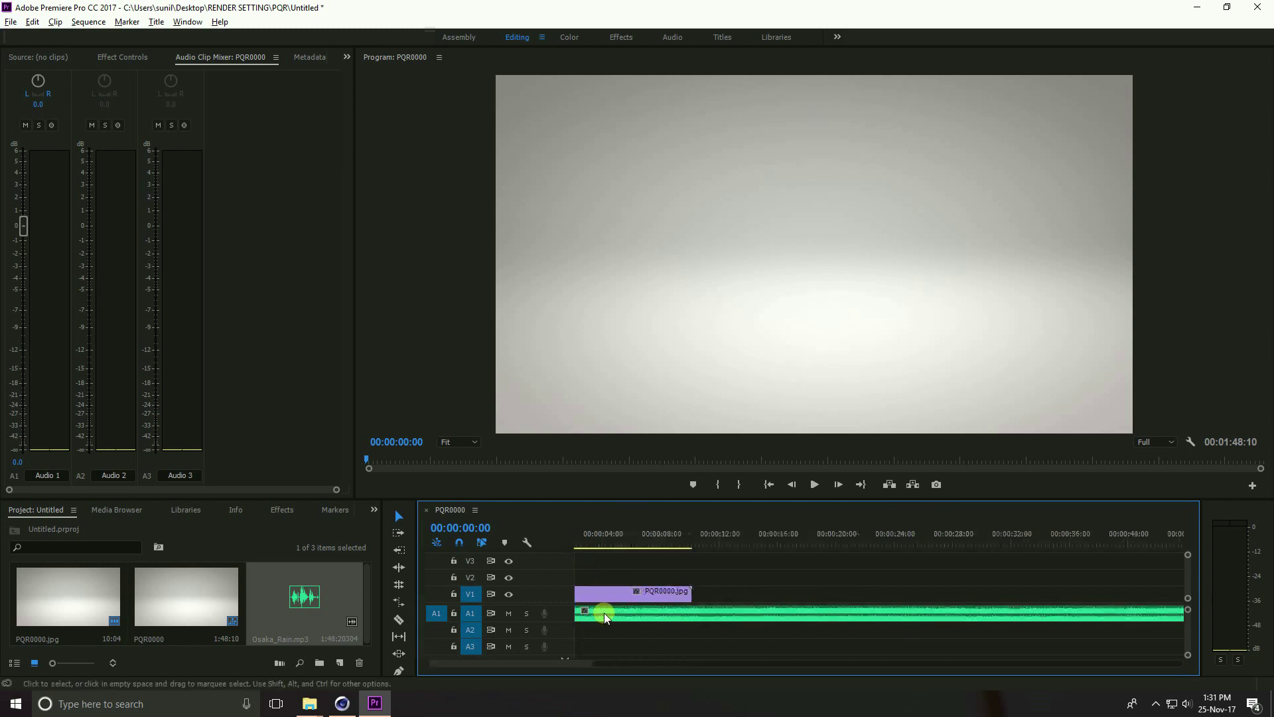
left_click(398, 620)
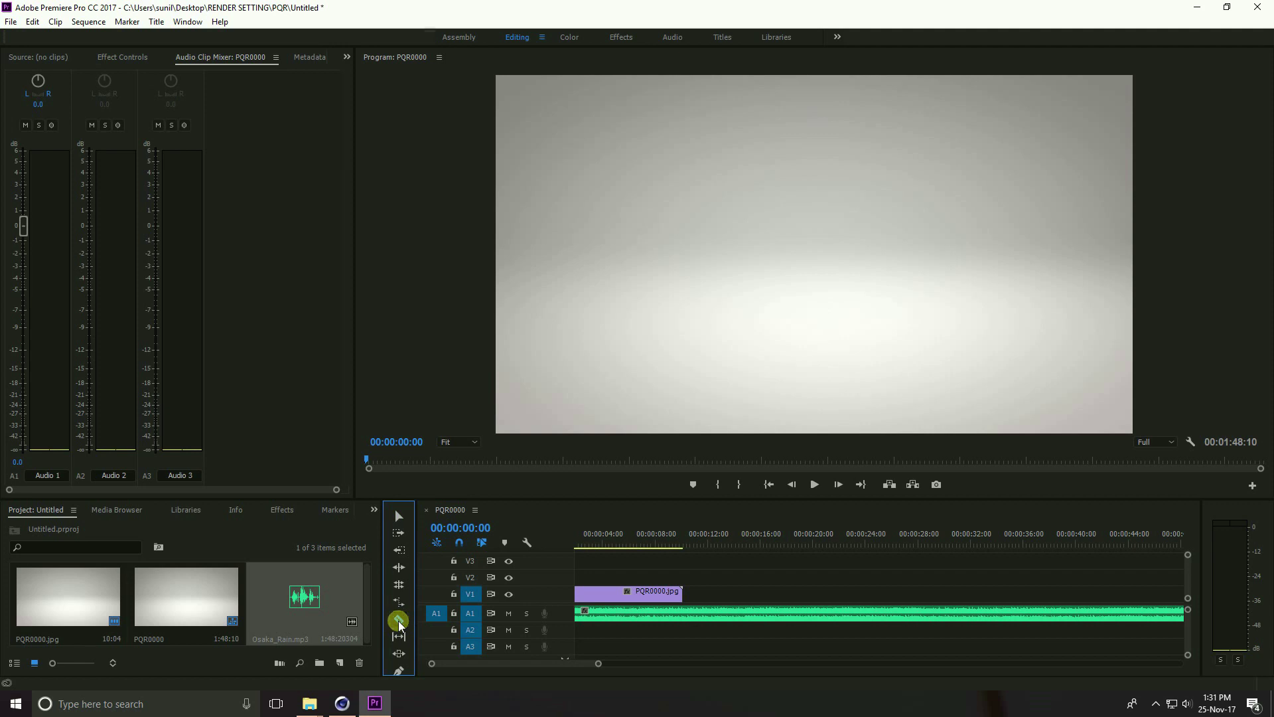
left_click(681, 611)
left_click(398, 515)
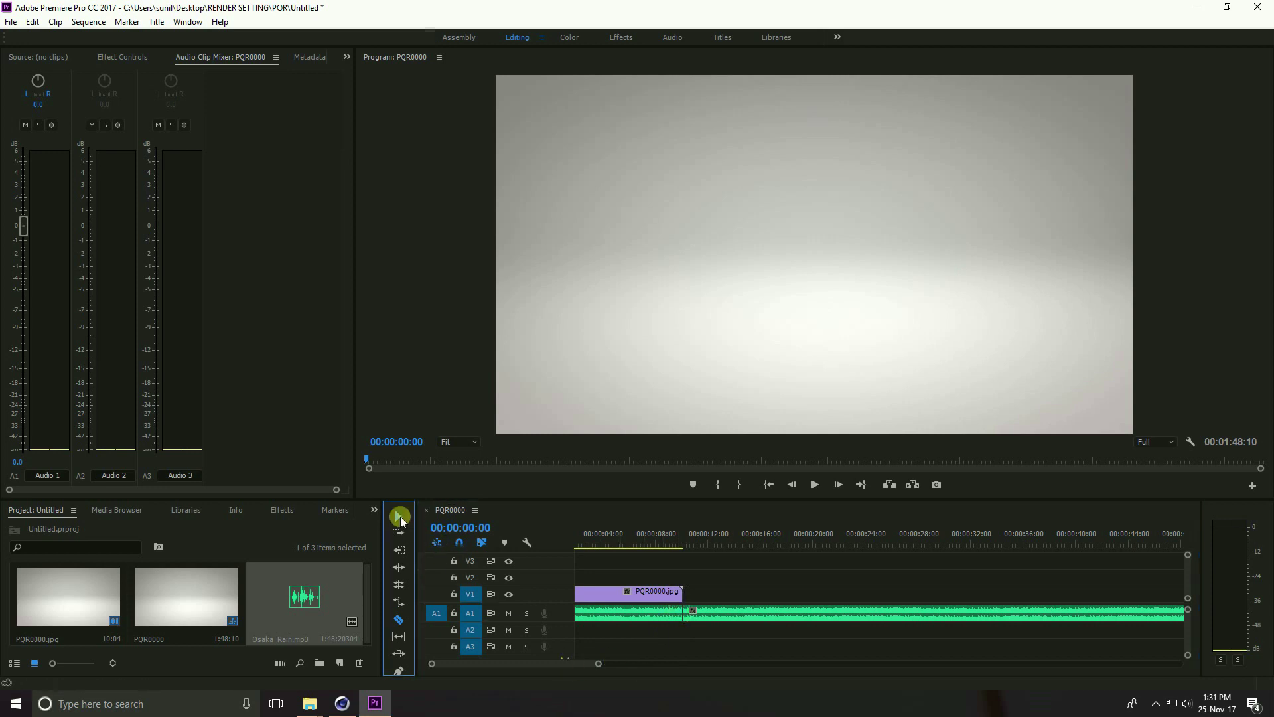
left_click_drag(754, 571, 767, 637)
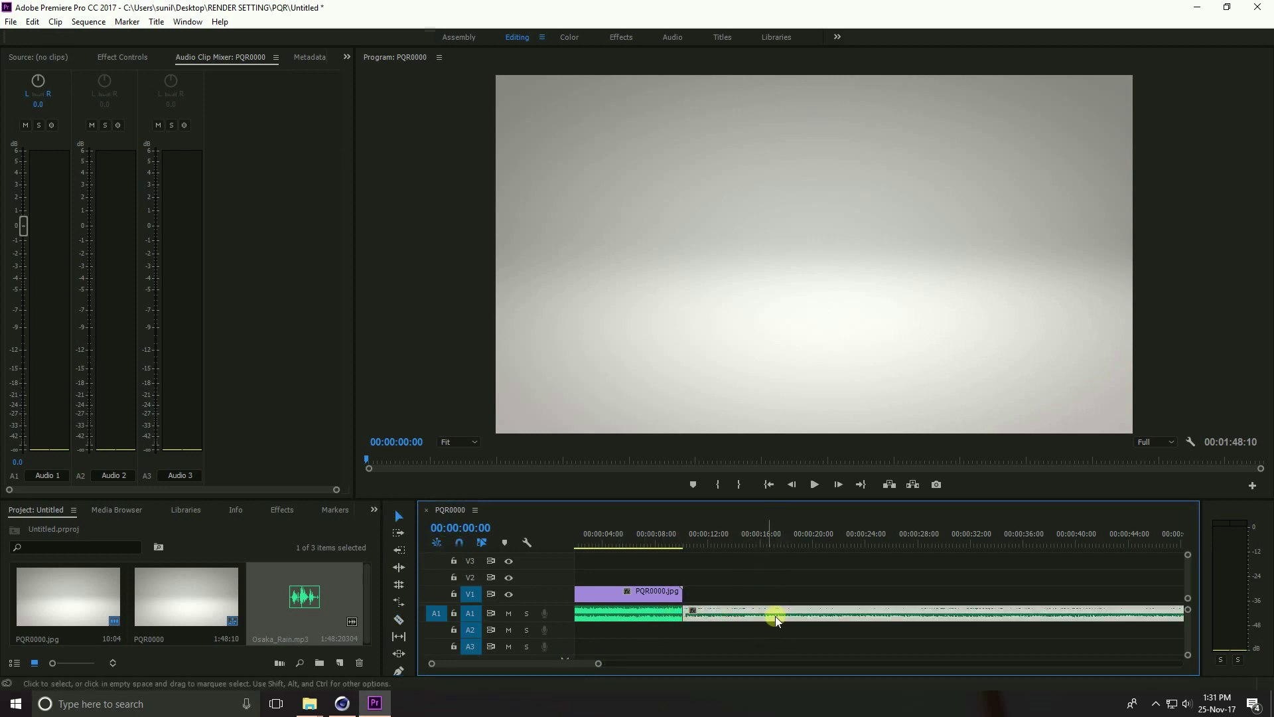
key("Delete")
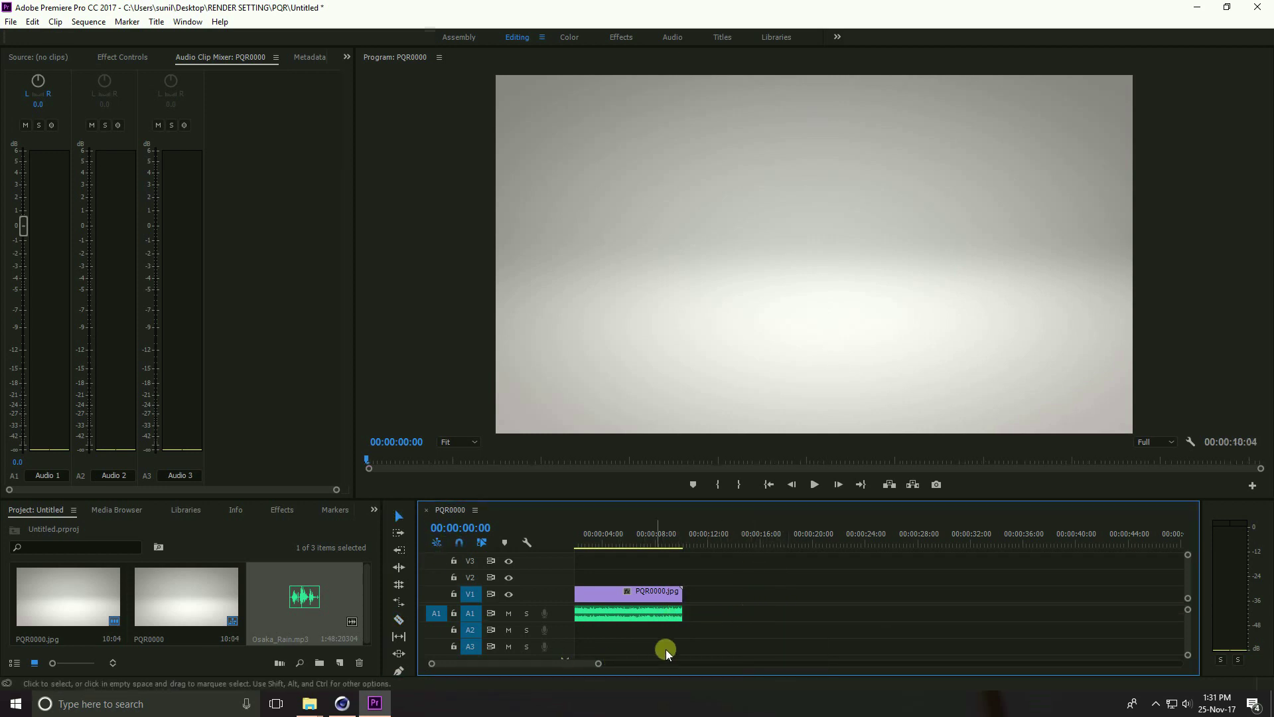
- Zoom the timeline onto the trimmed clips and play the sequence once in the Program Monitor
left_click_drag(574, 663, 531, 667)
scroll(612, 618, "up", 2, "alt")
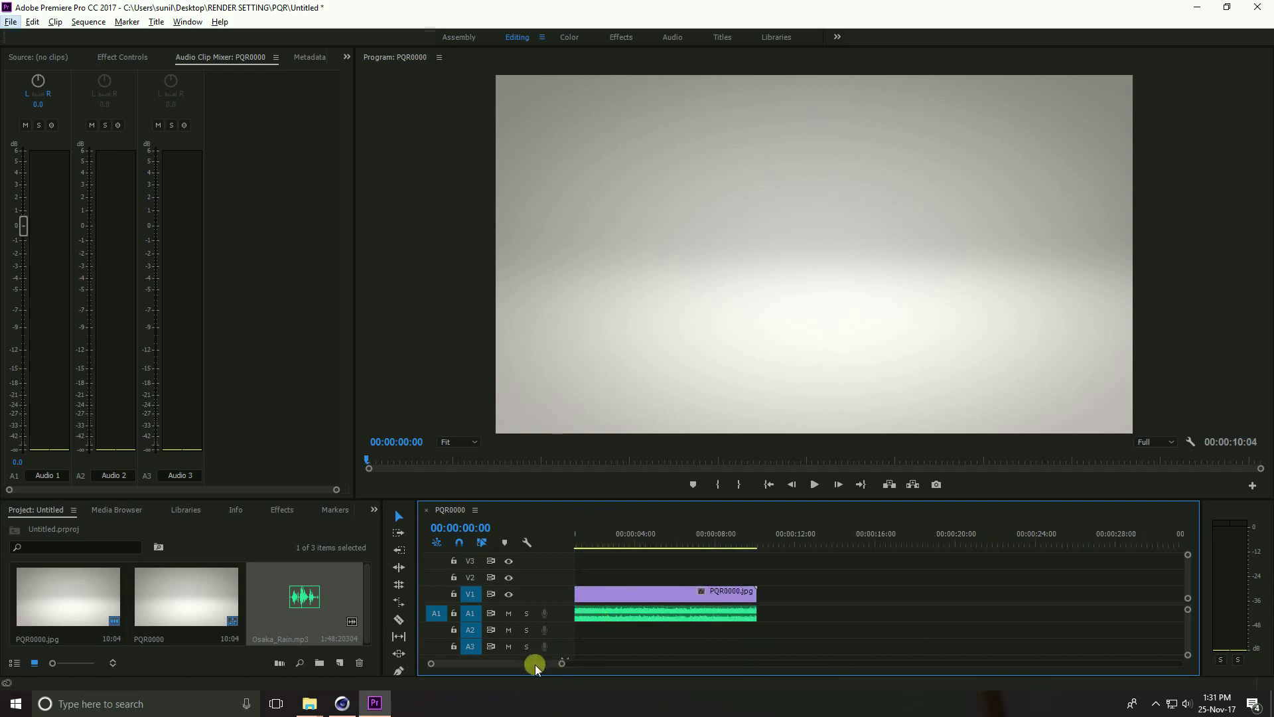
scroll(555, 606, "up", 1, "alt")
left_click(812, 486)
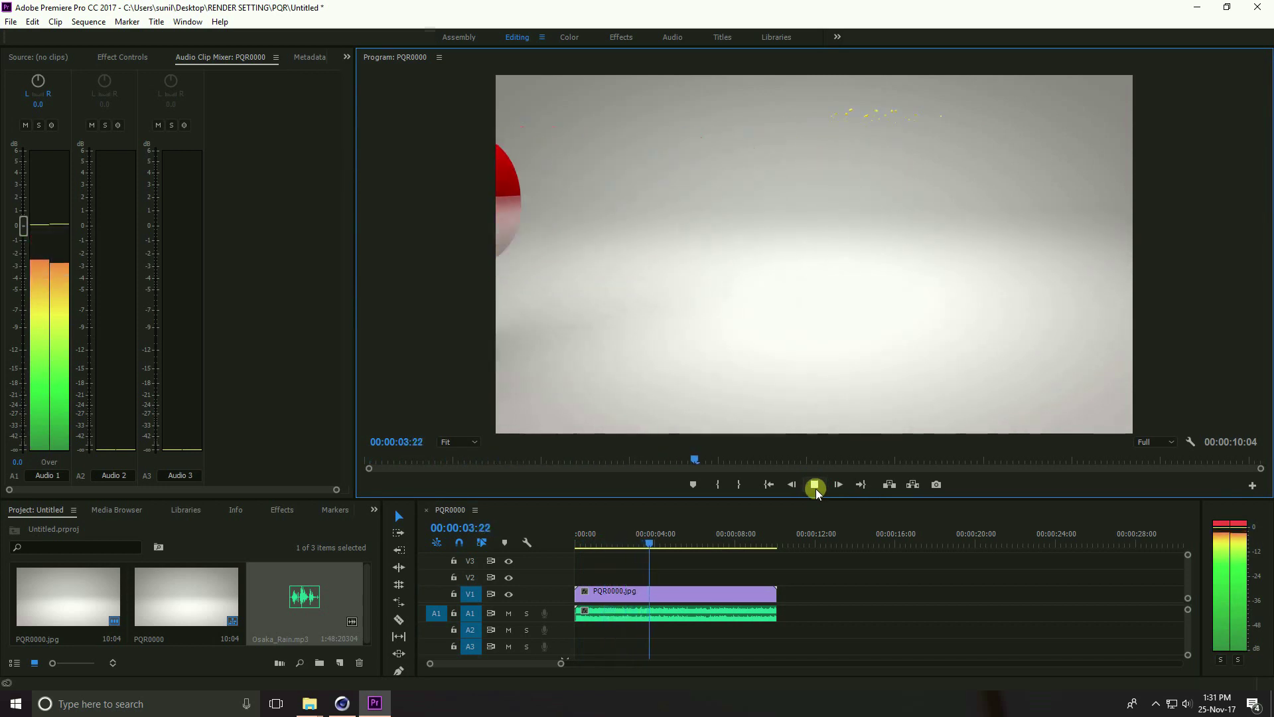
left_click(815, 484)
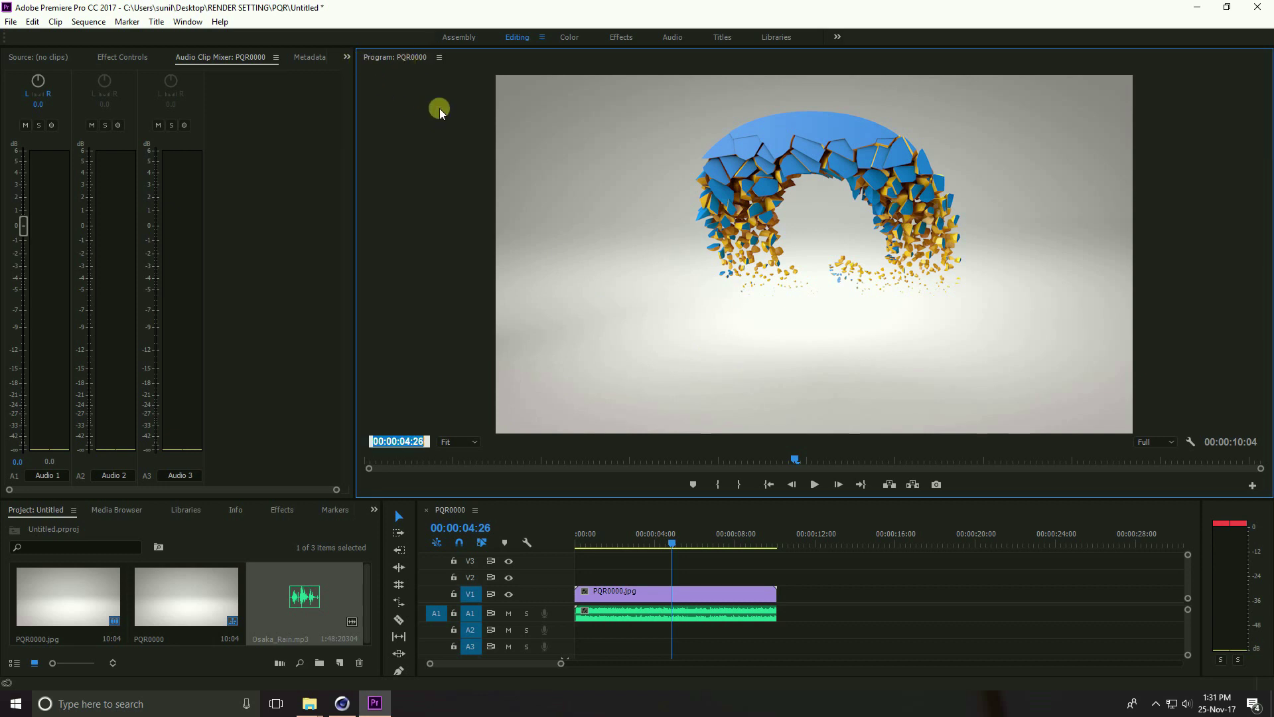
- Replay the intro with the Program Monitor maximized, then park the playhead at 00:00:07:23
key("grave")
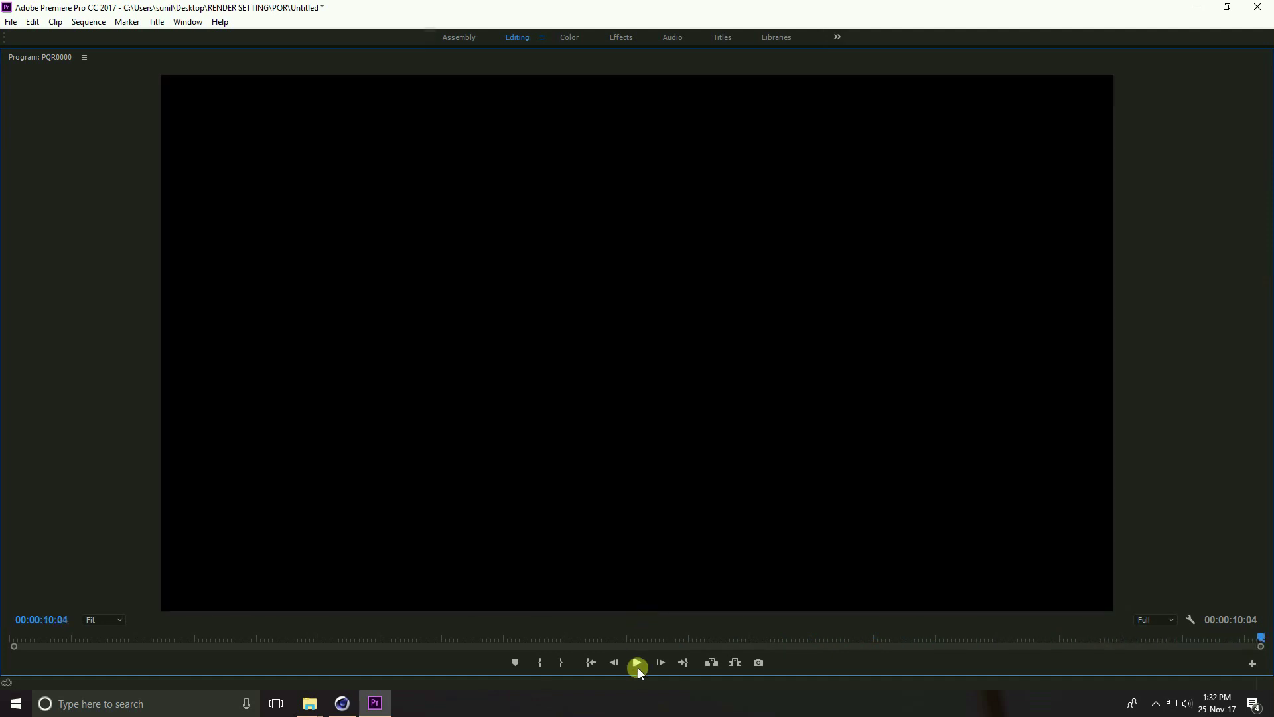
left_click(637, 664)
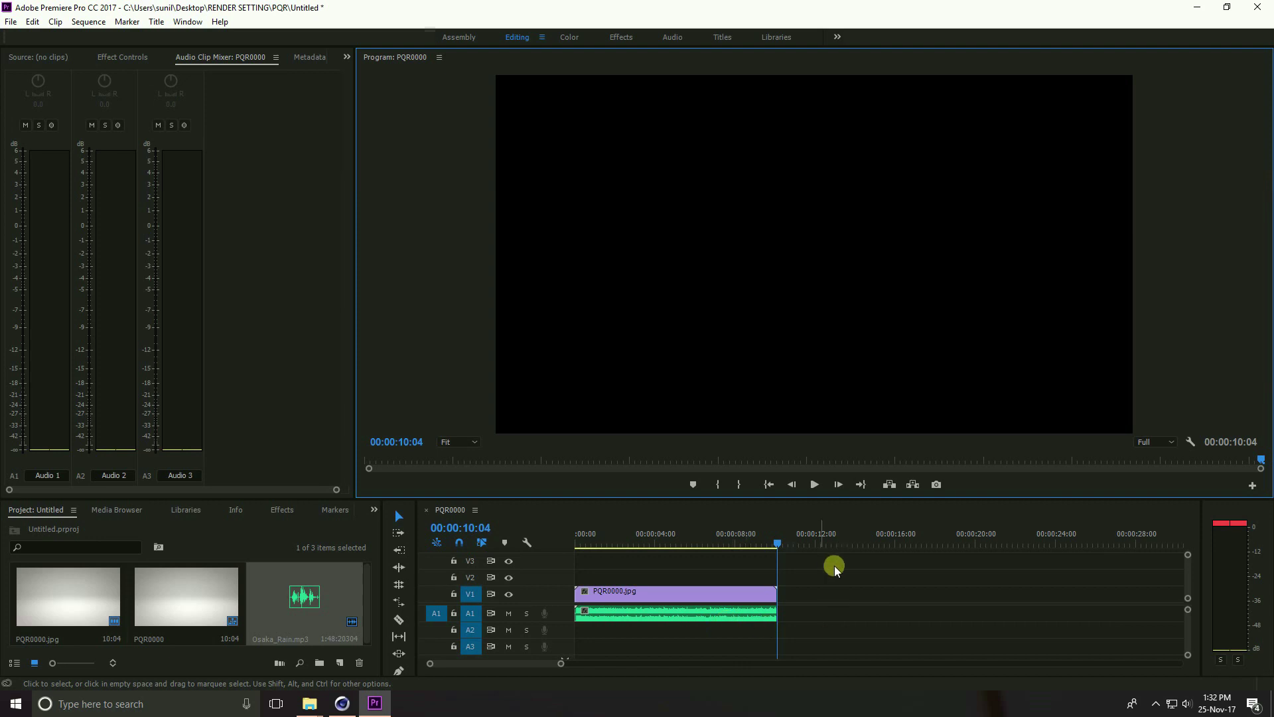
left_click_drag(775, 535, 730, 535)
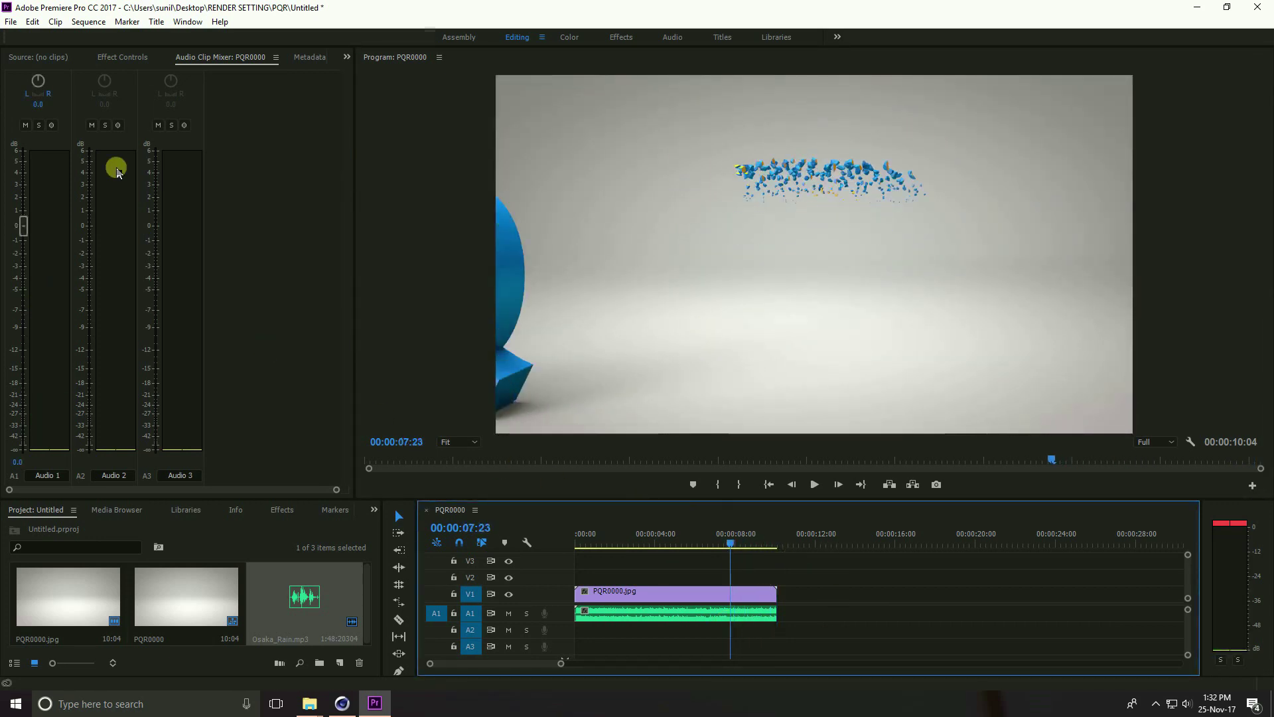
left_click(87, 21)
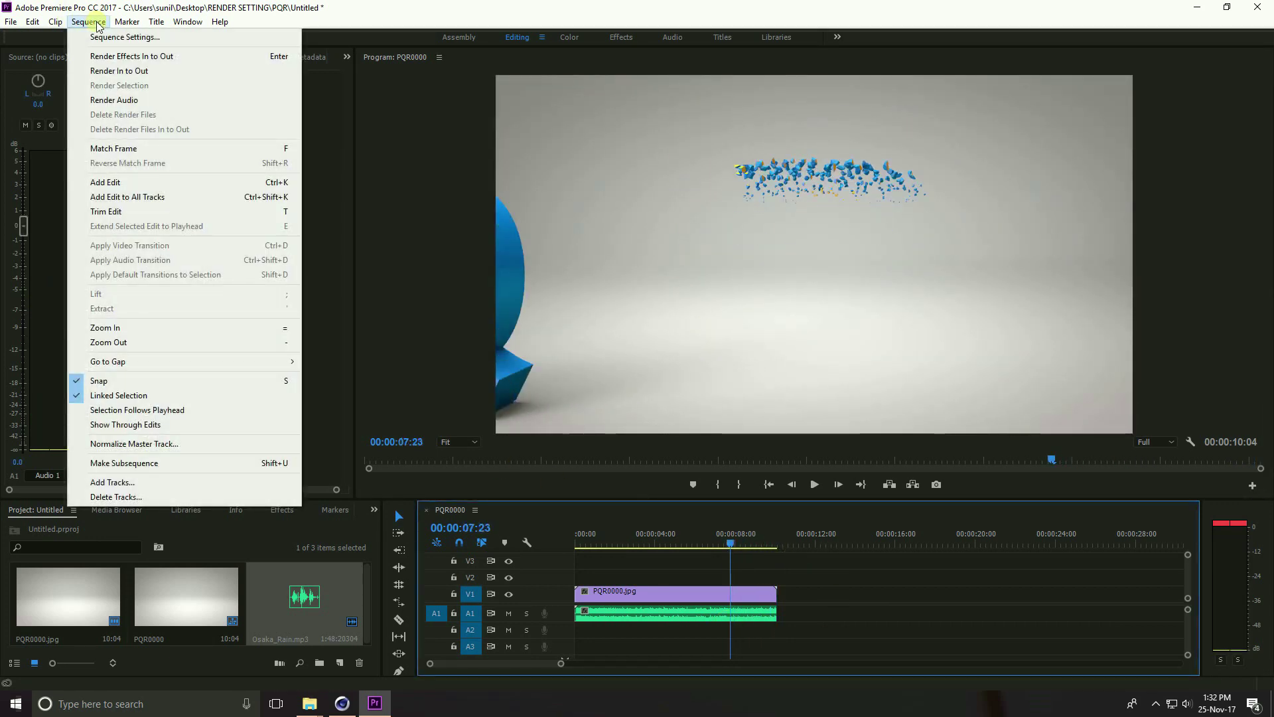
- Enable Maximum Bit Depth and Maximum Render Quality in the PQR0000 sequence settings, accepting both warnings
left_click(155, 38)
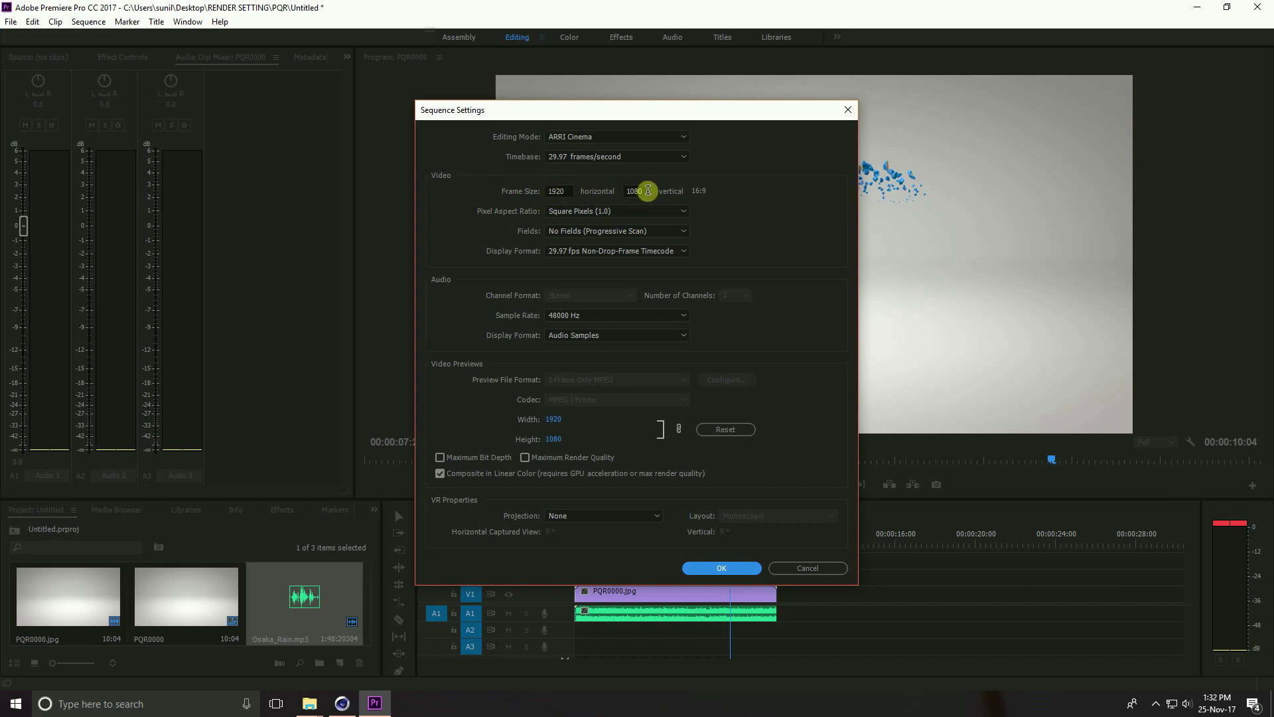
left_click(441, 458)
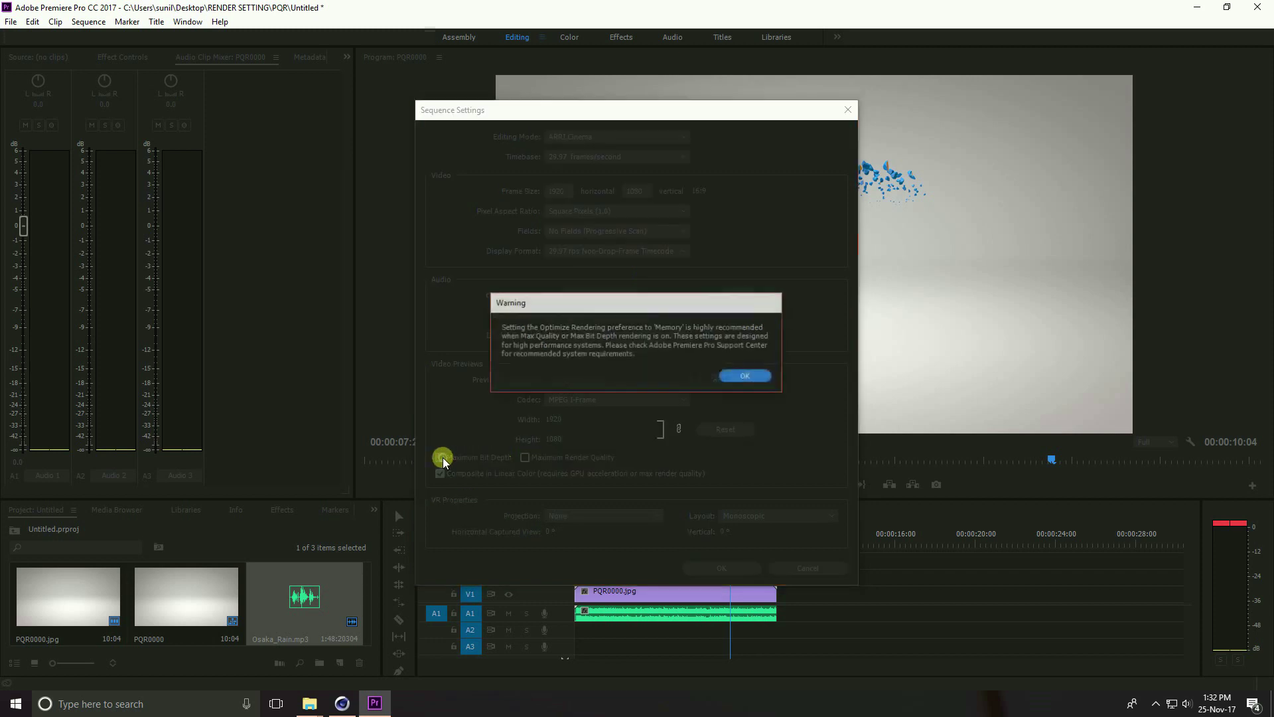
left_click(744, 375)
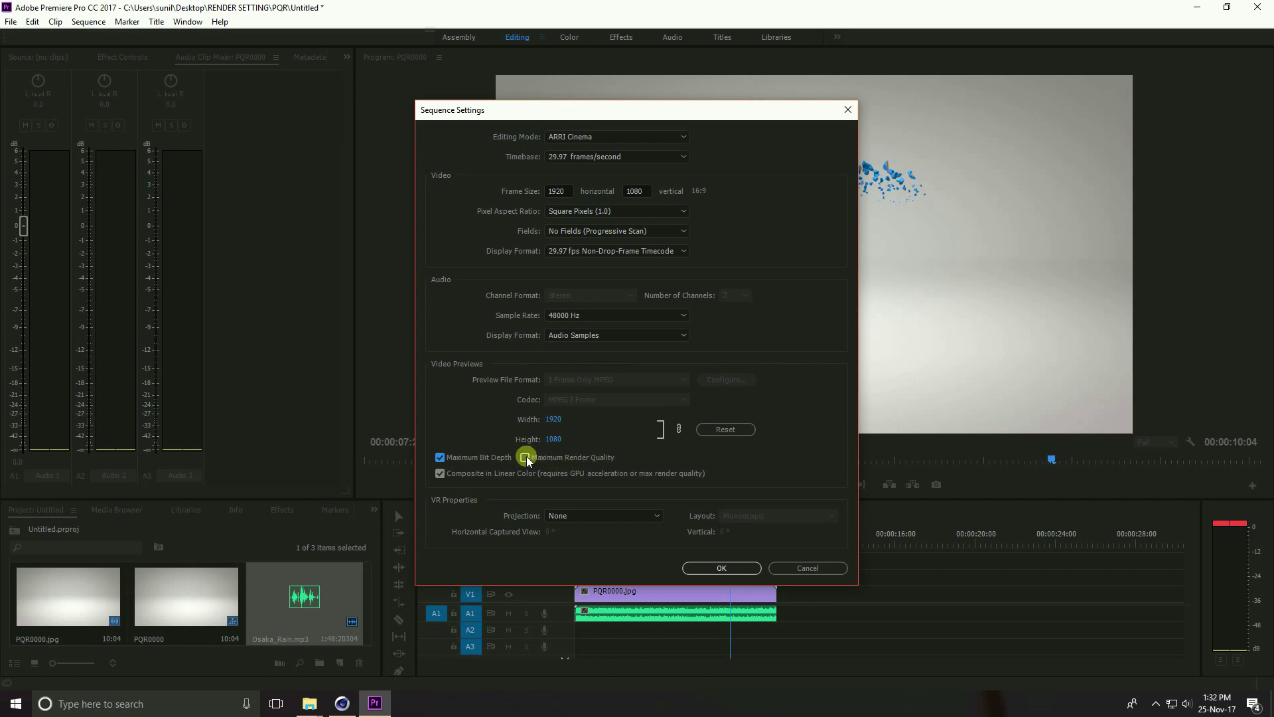
left_click(525, 458)
left_click(764, 372)
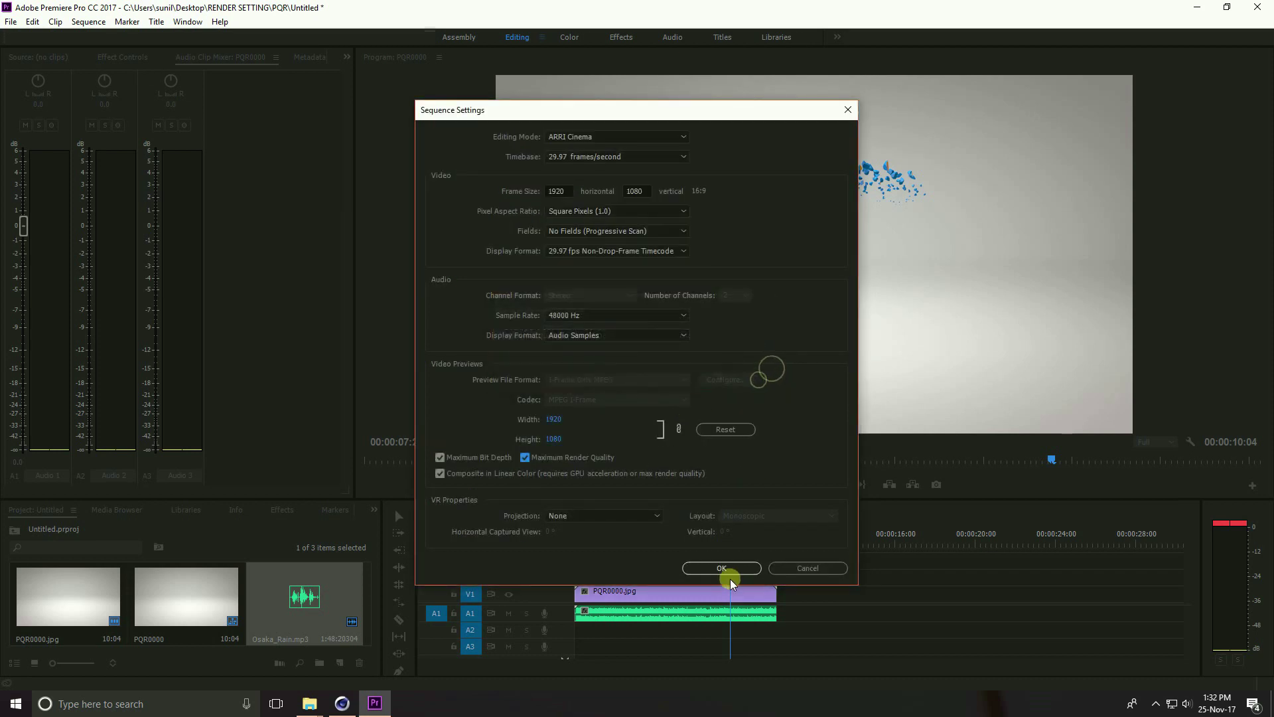
left_click(729, 572)
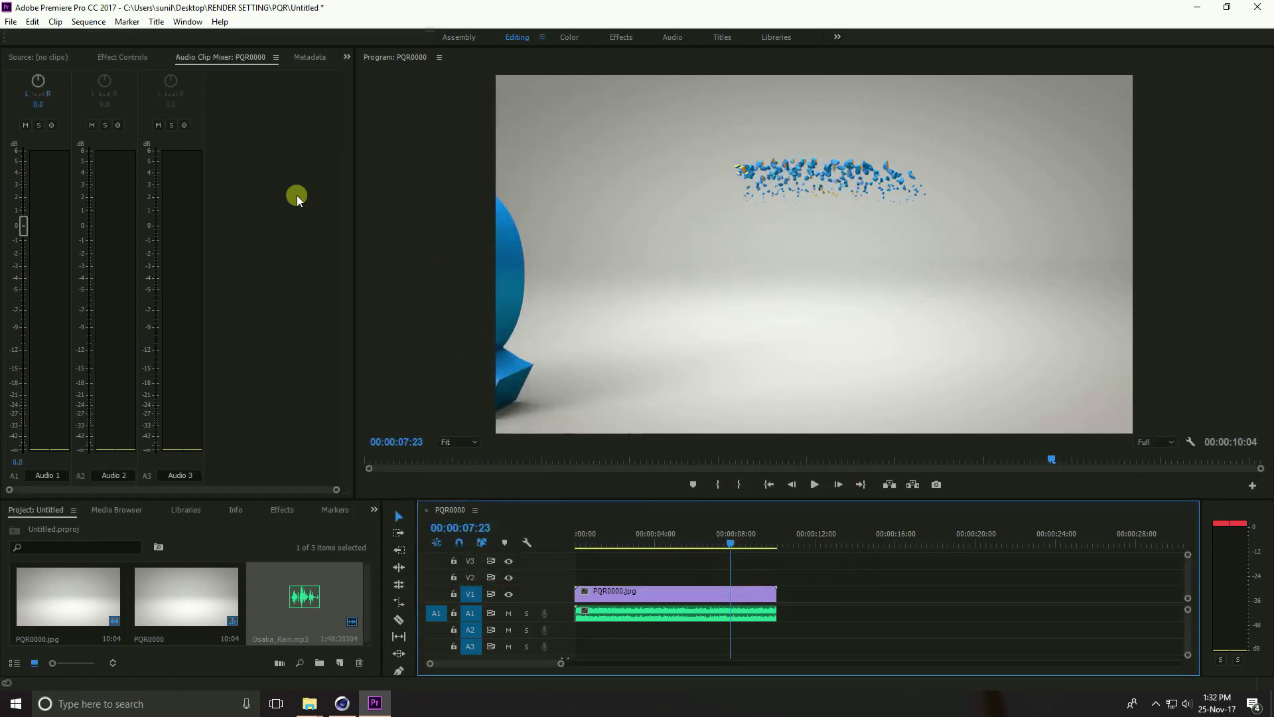
left_click(11, 21)
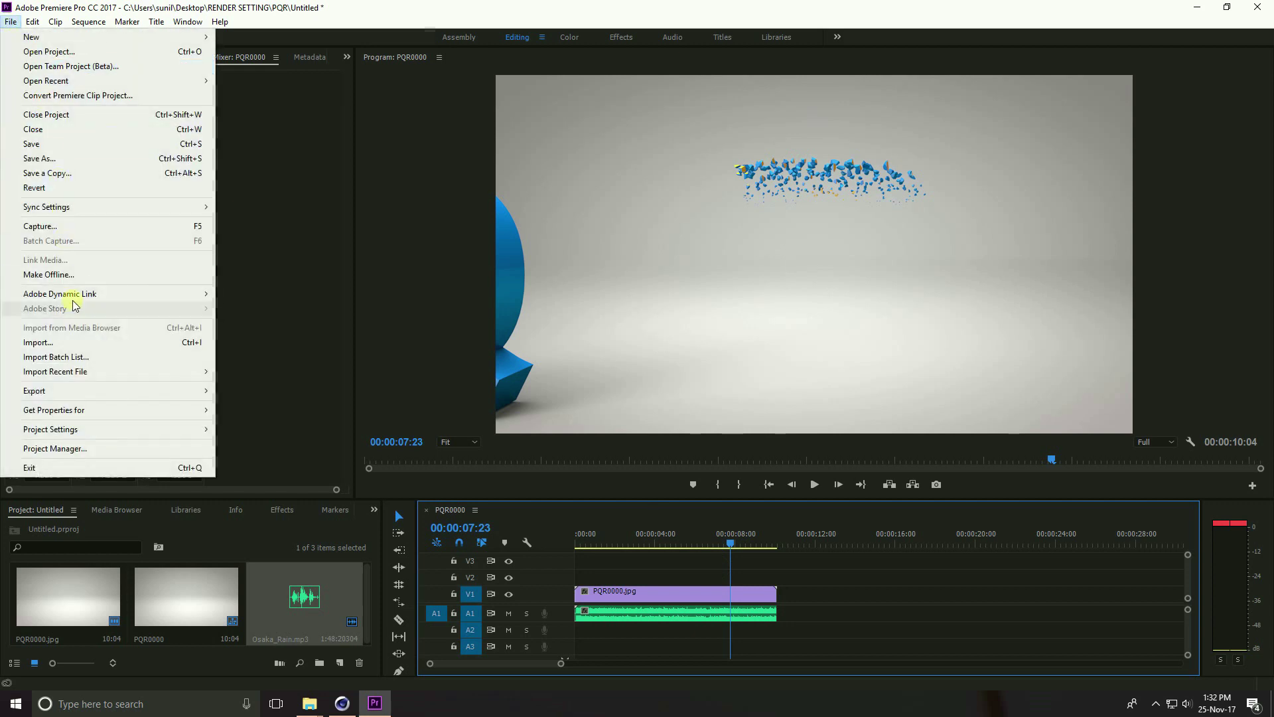
- Open Export Settings with H.264 format and the HD 1080p 29.97 preset
mouse_move(29, 391)
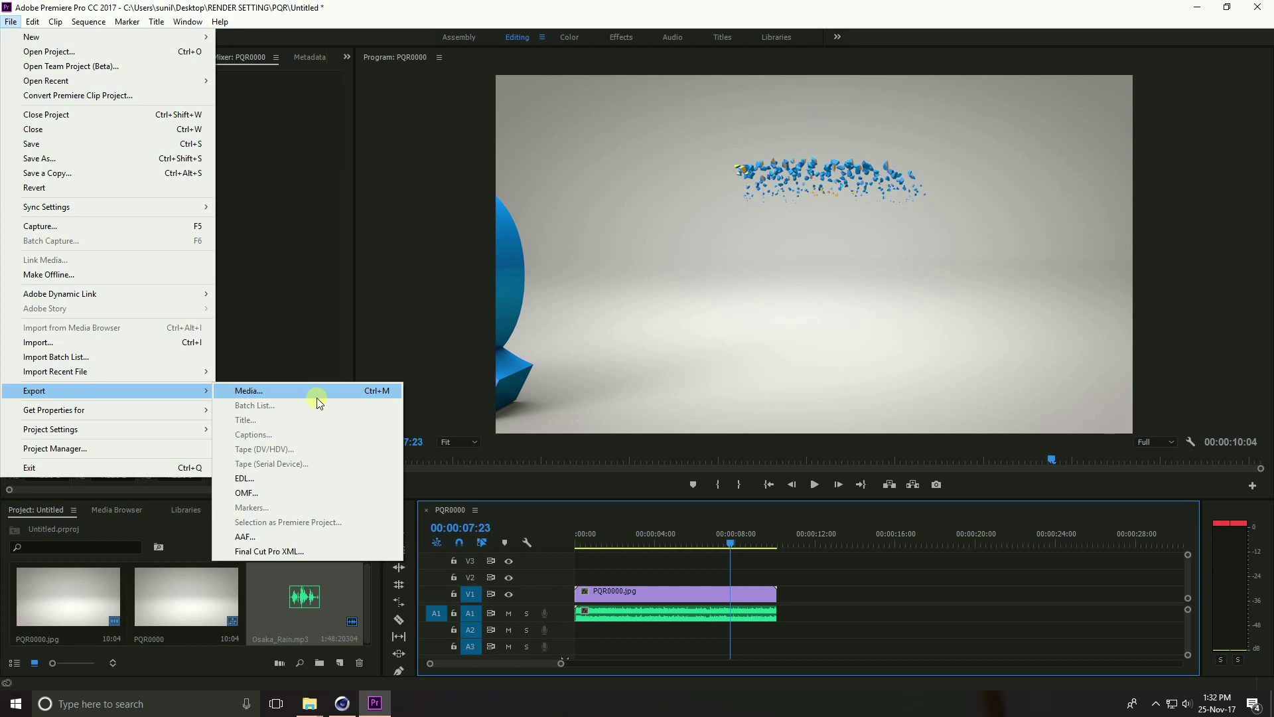
left_click(372, 396)
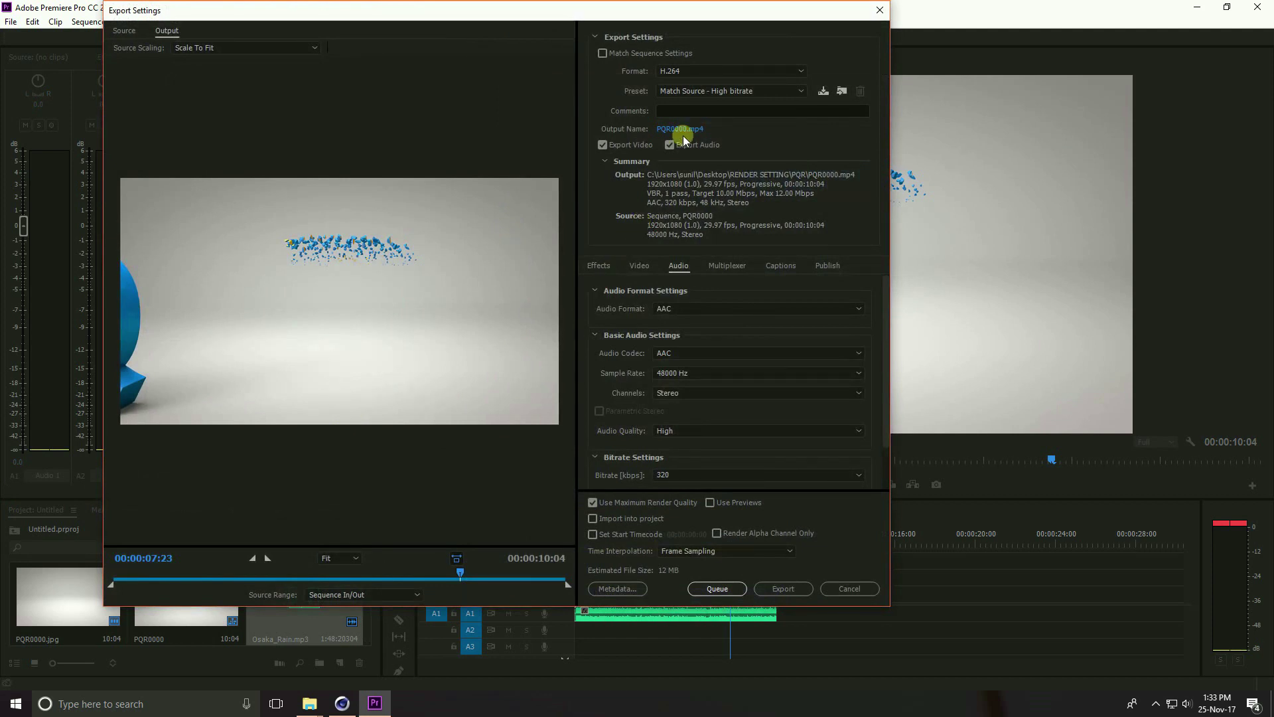
left_click(798, 70)
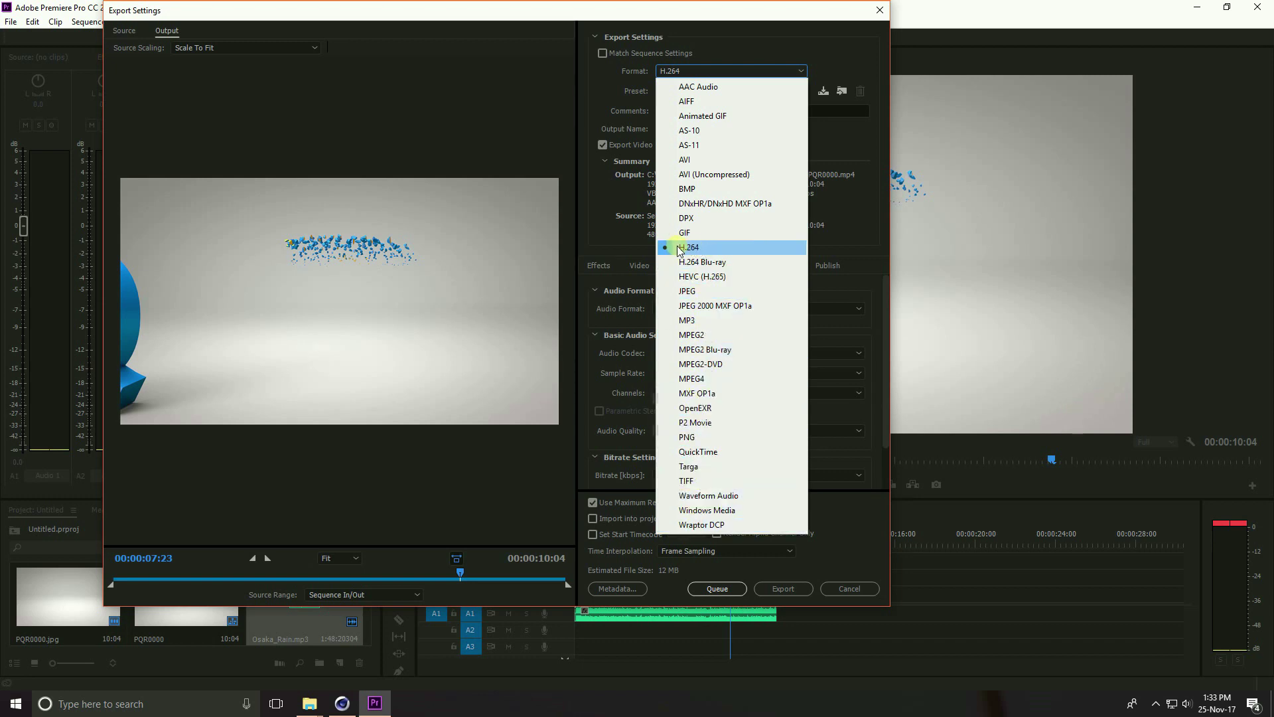
left_click(723, 249)
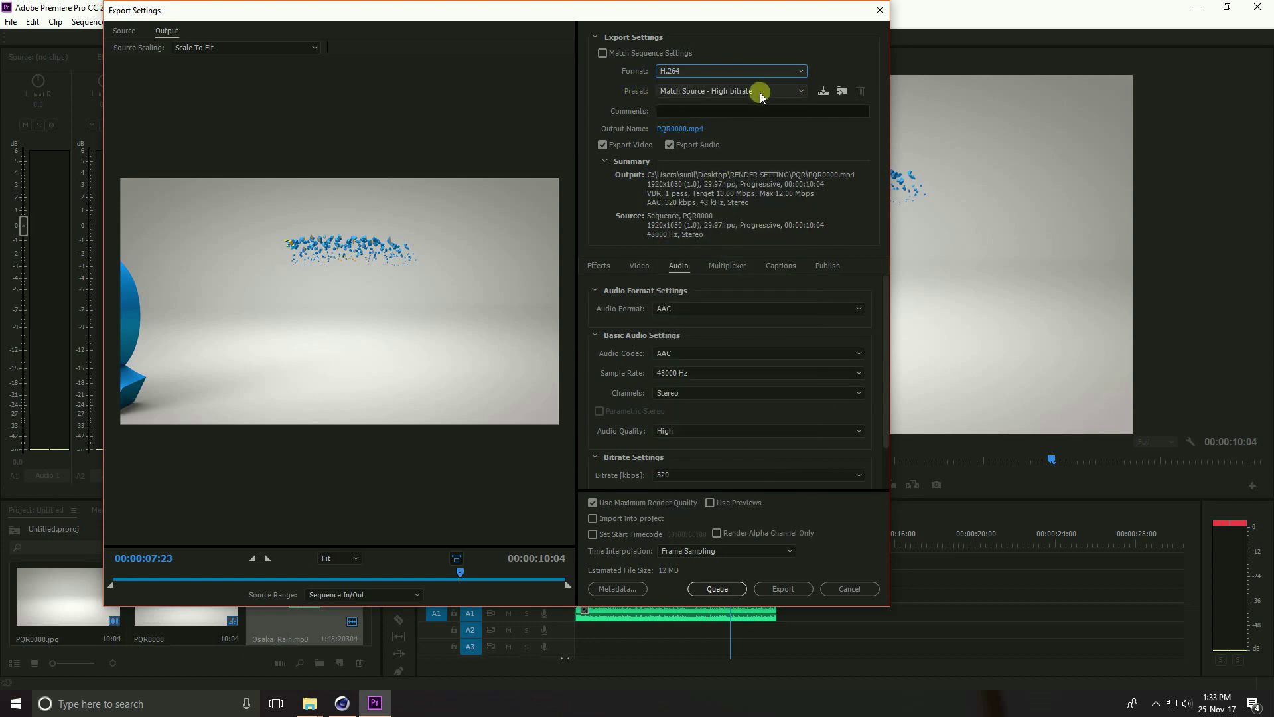
left_click(797, 90)
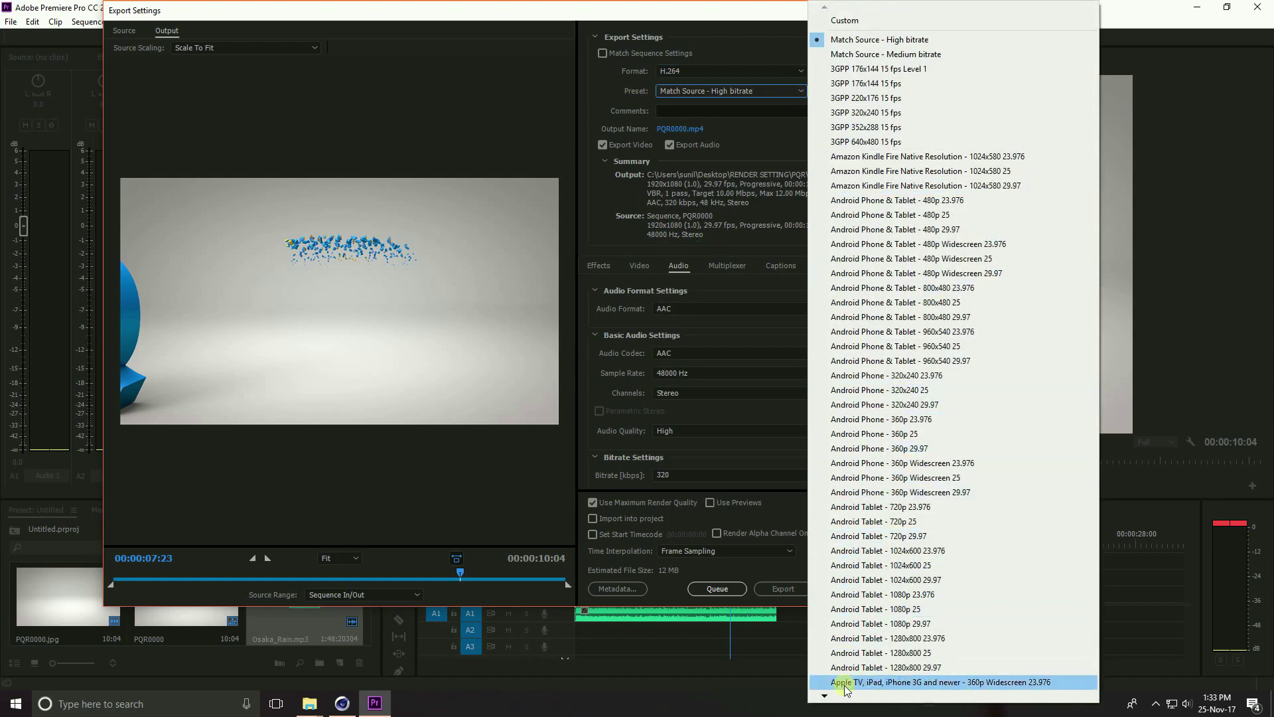
mouse_move(825, 696)
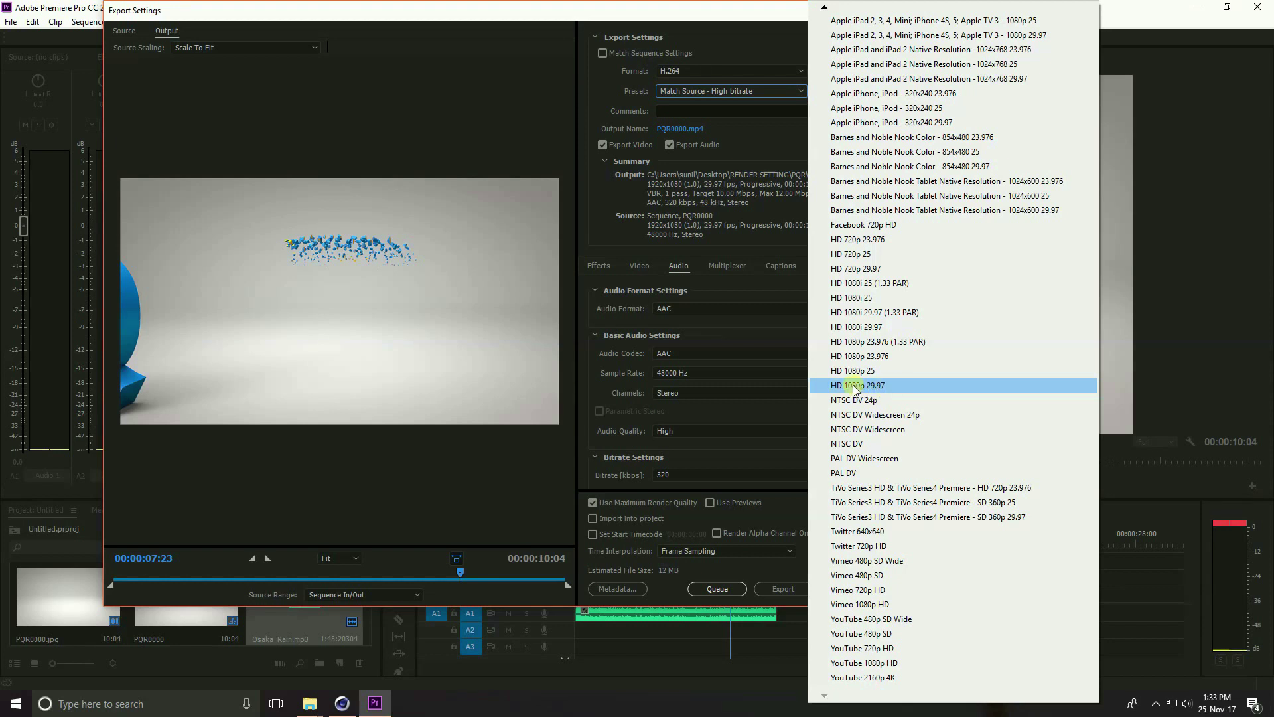
left_click(890, 388)
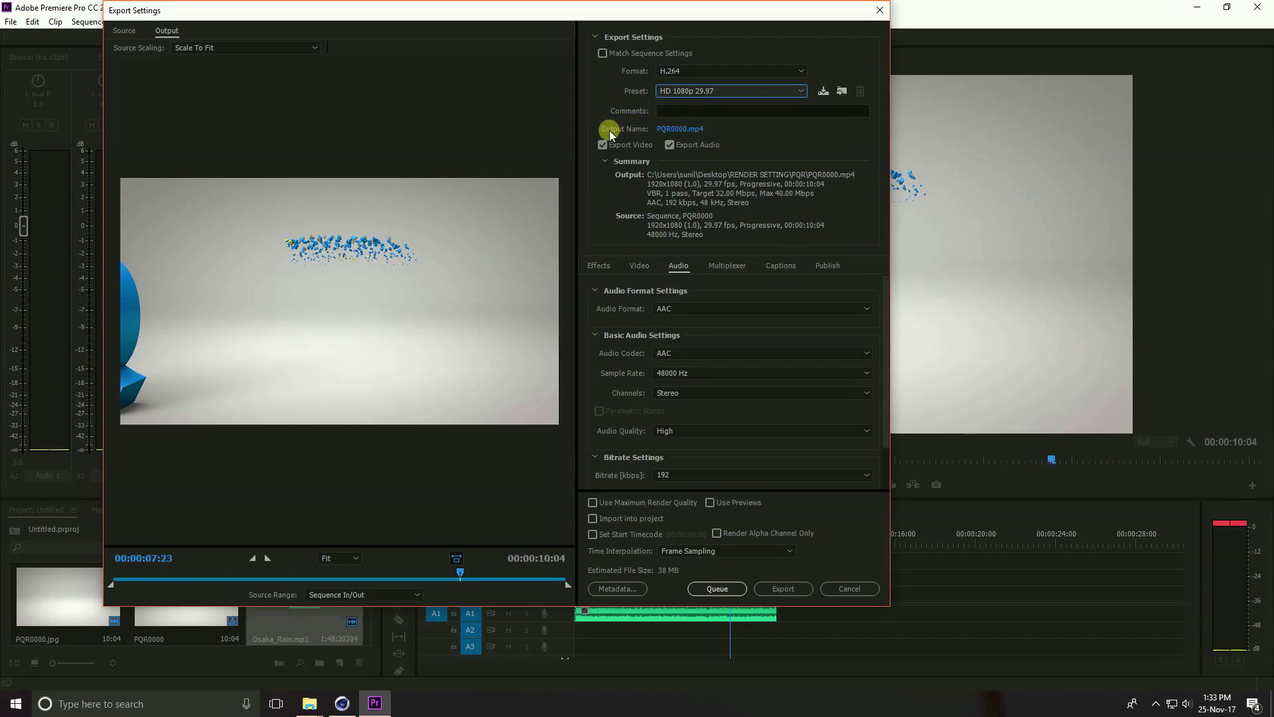
left_click(677, 129)
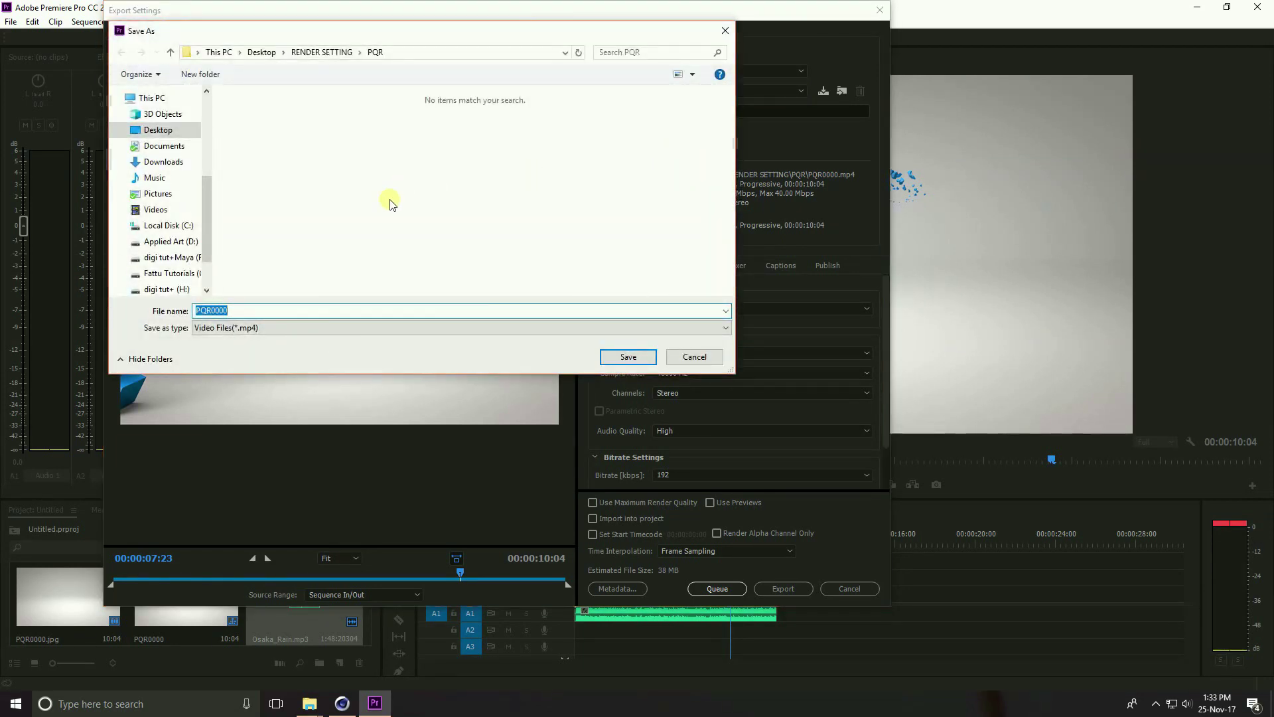
- Name the output INTRO.mp4 and save it in the RENDER SETTING folder
type("INTRO")
left_click(171, 51)
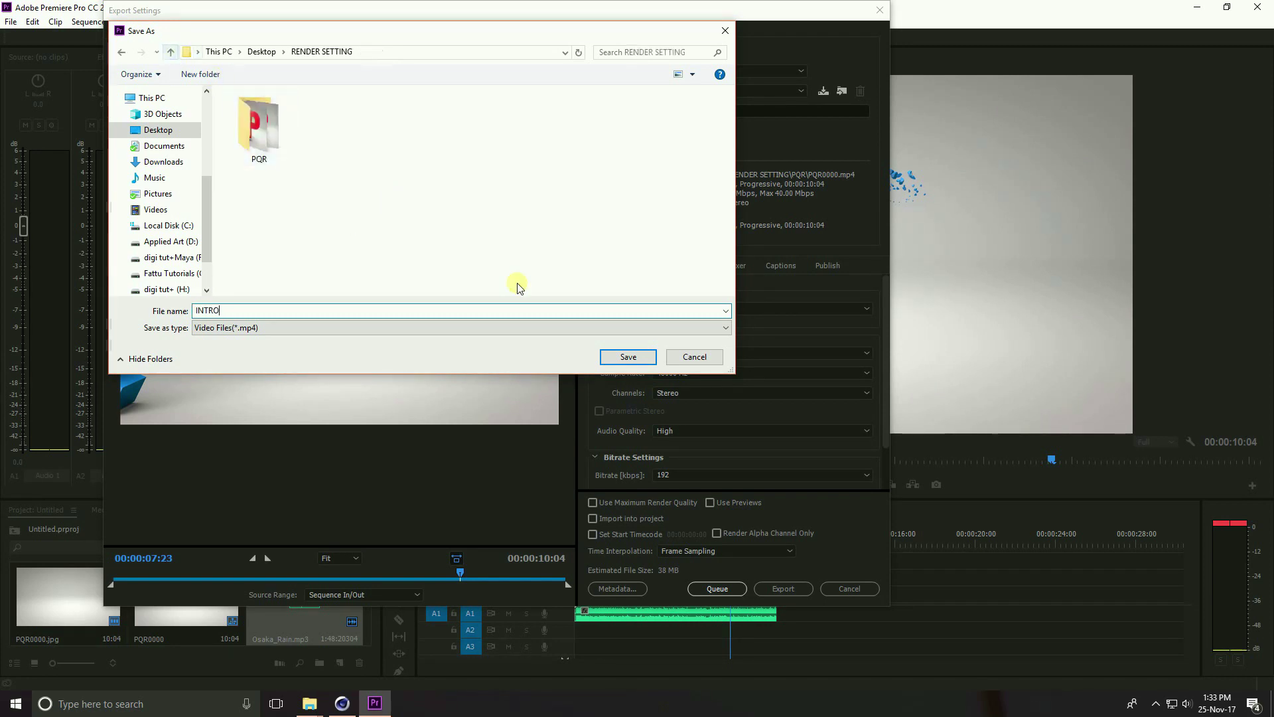
left_click(624, 357)
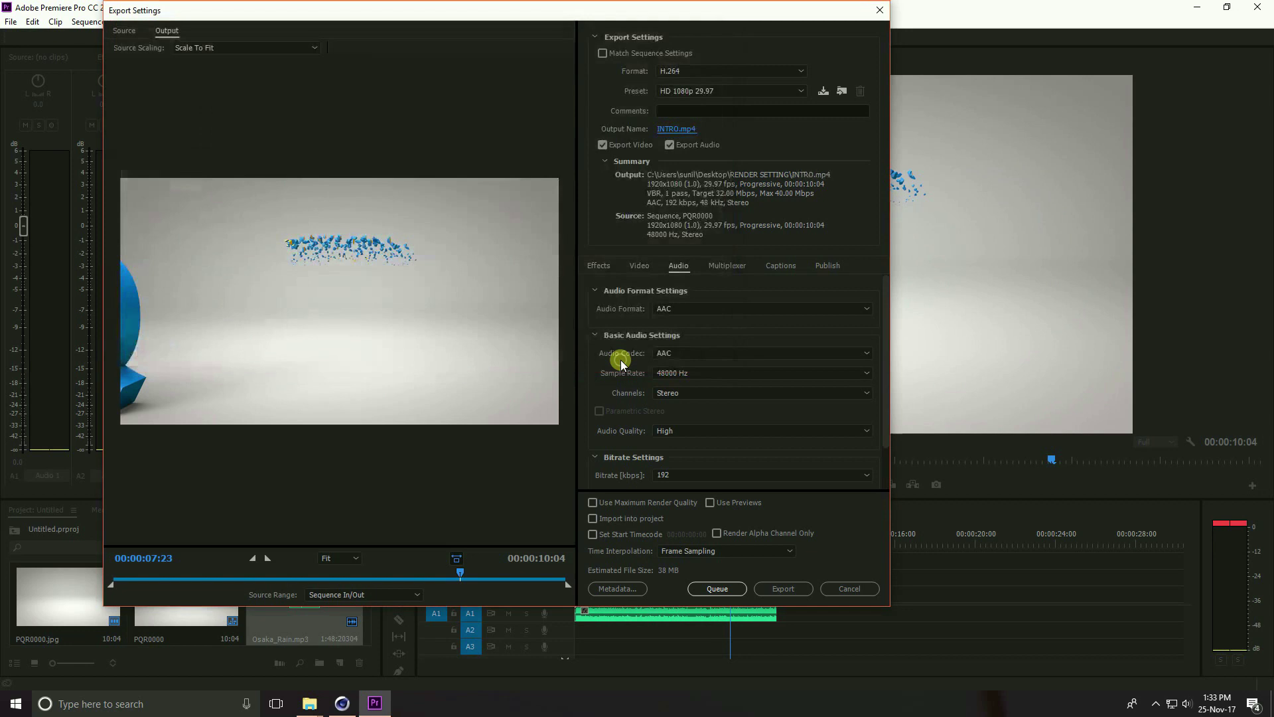
- Set the video maximum bitrate to 50 Mbps and enable maximum render quality and maximum depth
left_click(638, 266)
left_click_drag(884, 302, 881, 424)
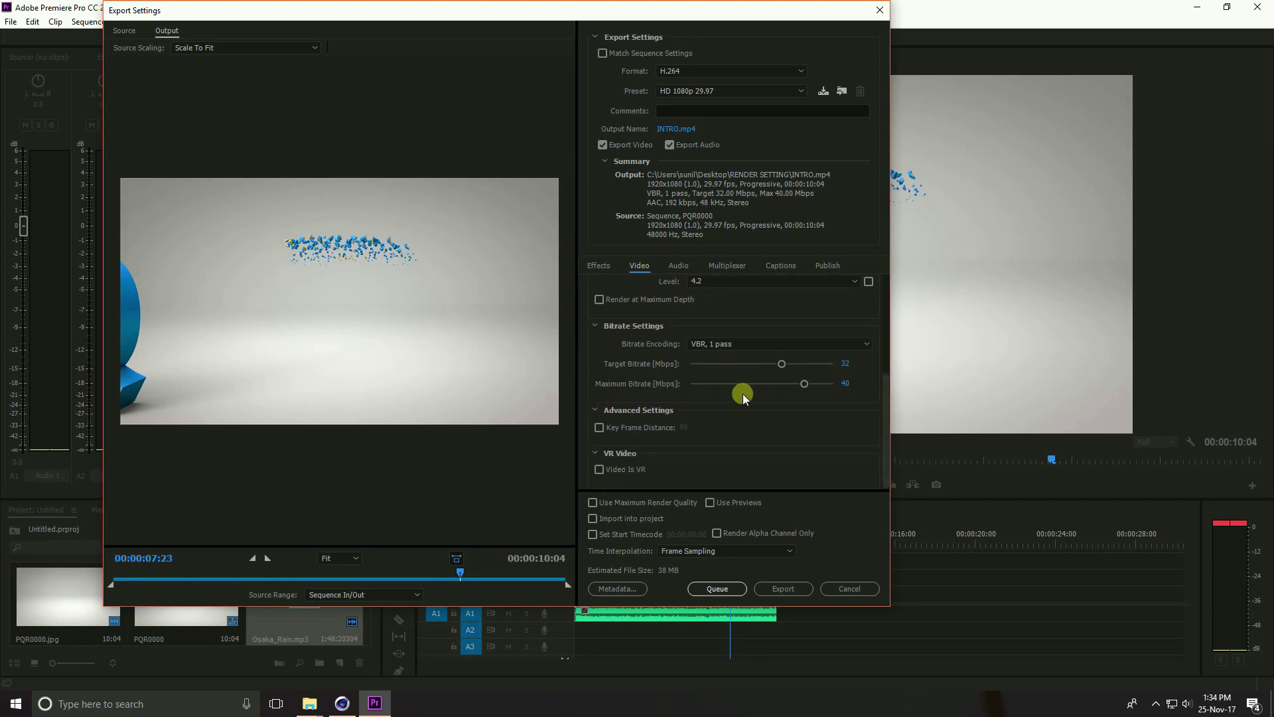
left_click(848, 385)
type("50")
key("Return")
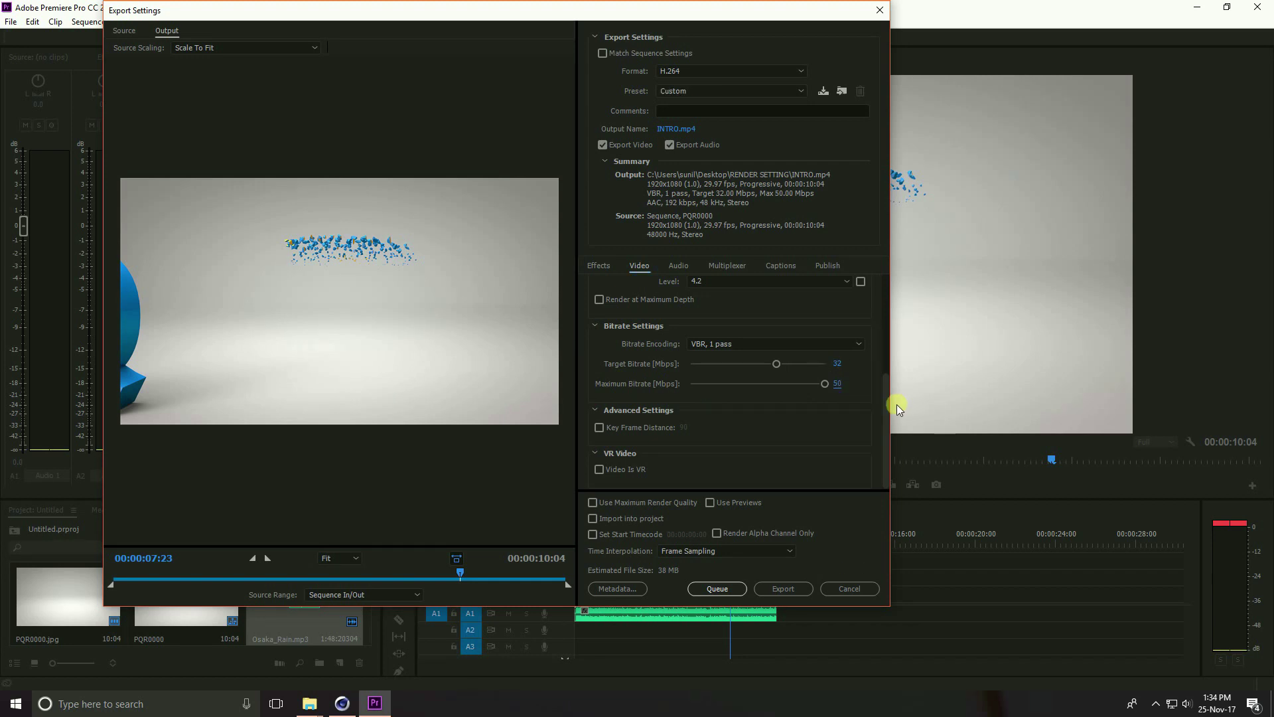
left_click(592, 502)
left_click_drag(884, 435, 884, 336)
scroll(747, 424, "down", 1)
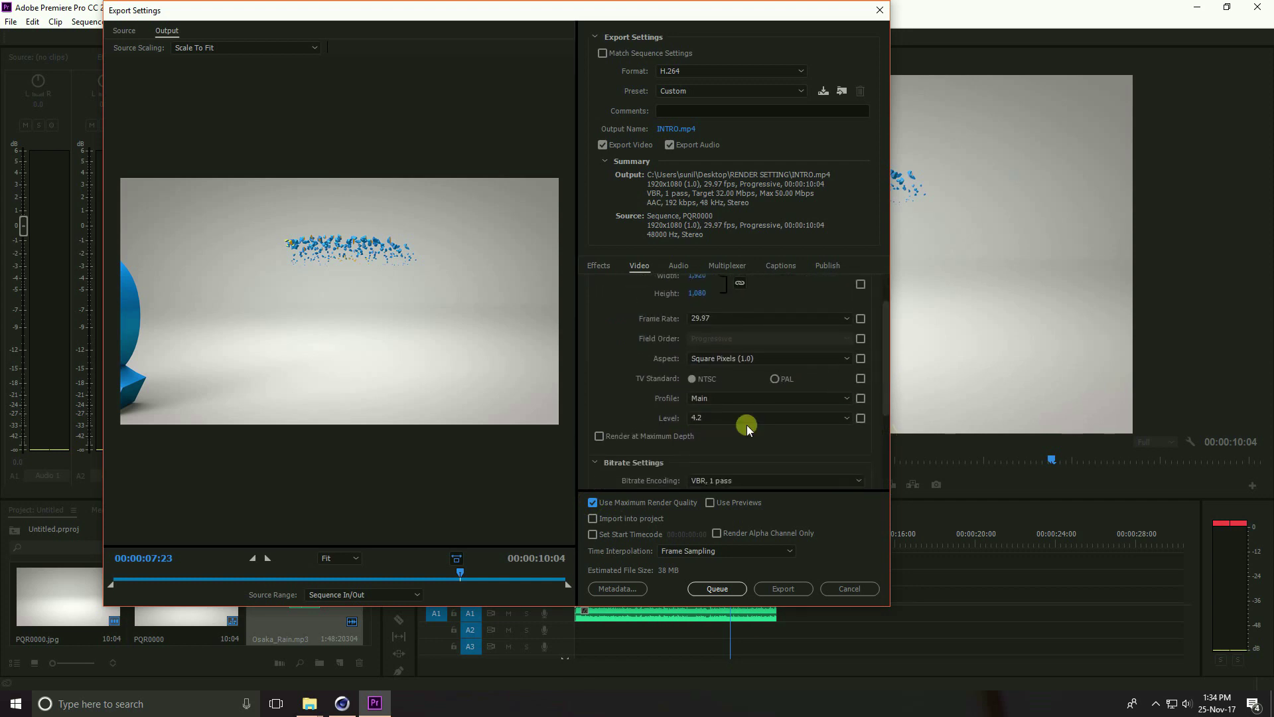
left_click(597, 436)
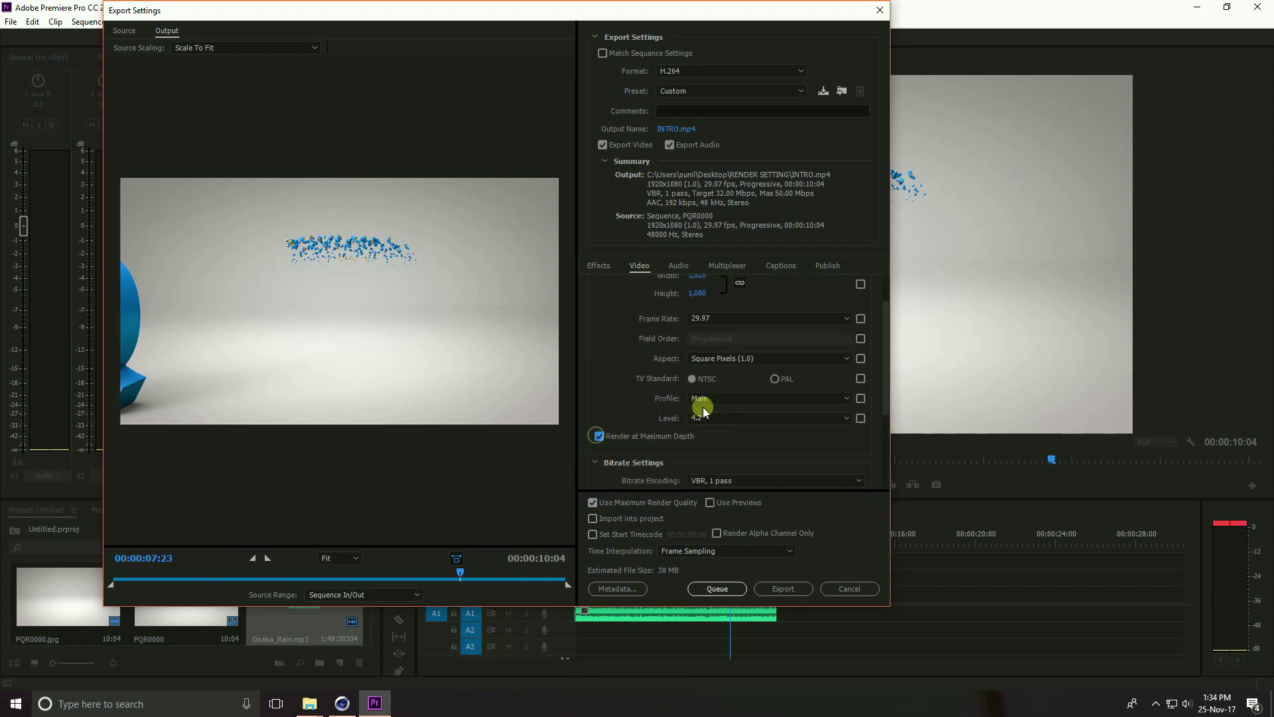
- Set the audio bitrate to 320 kbps and start the export
left_click(675, 267)
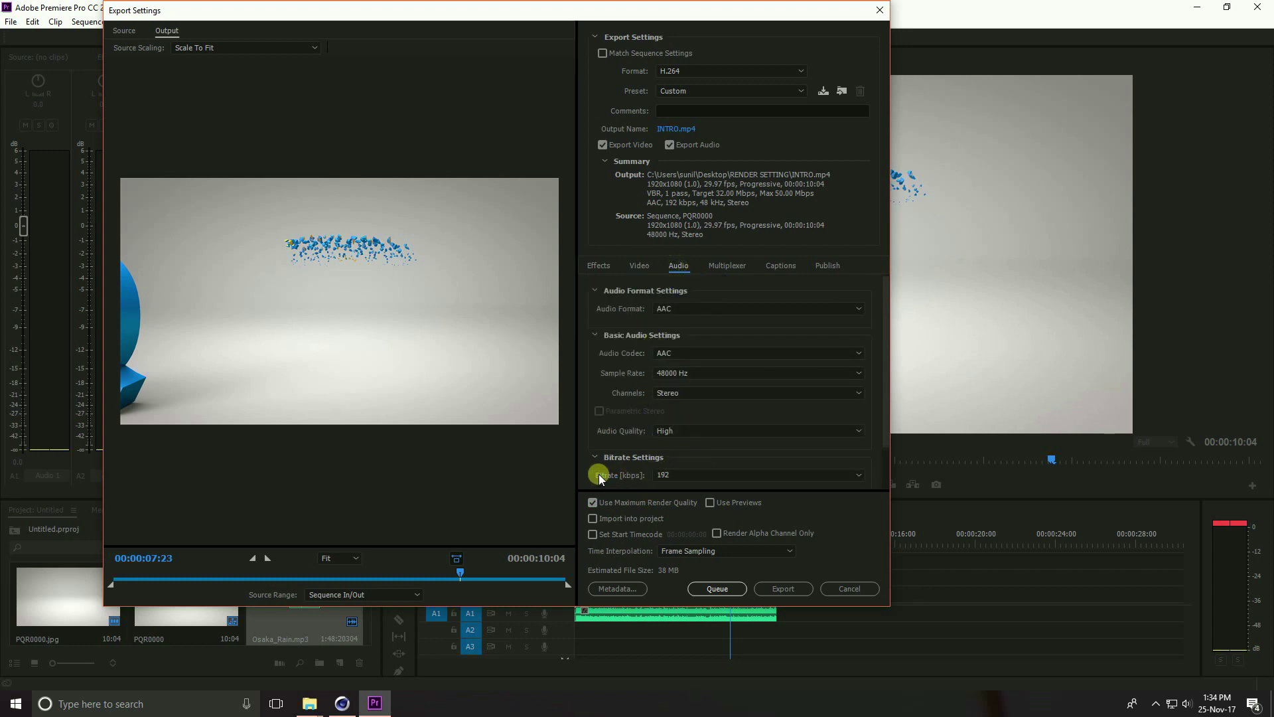
left_click(672, 475)
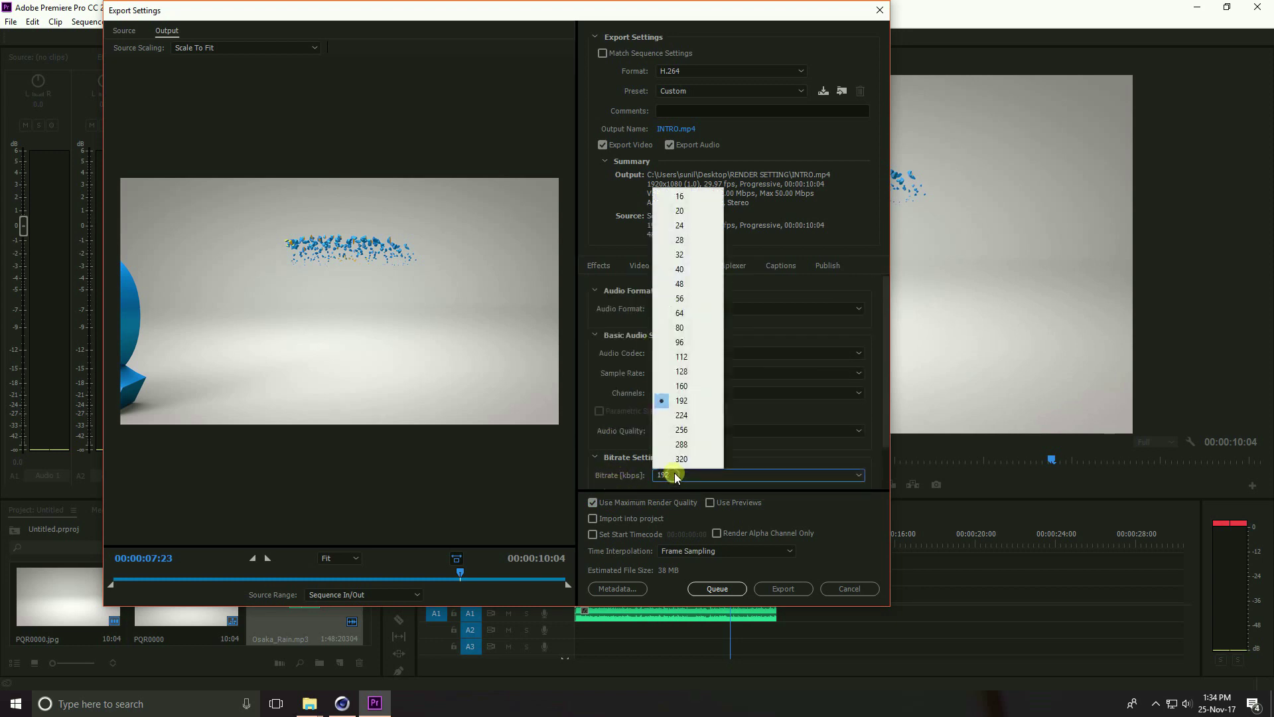
left_click(690, 461)
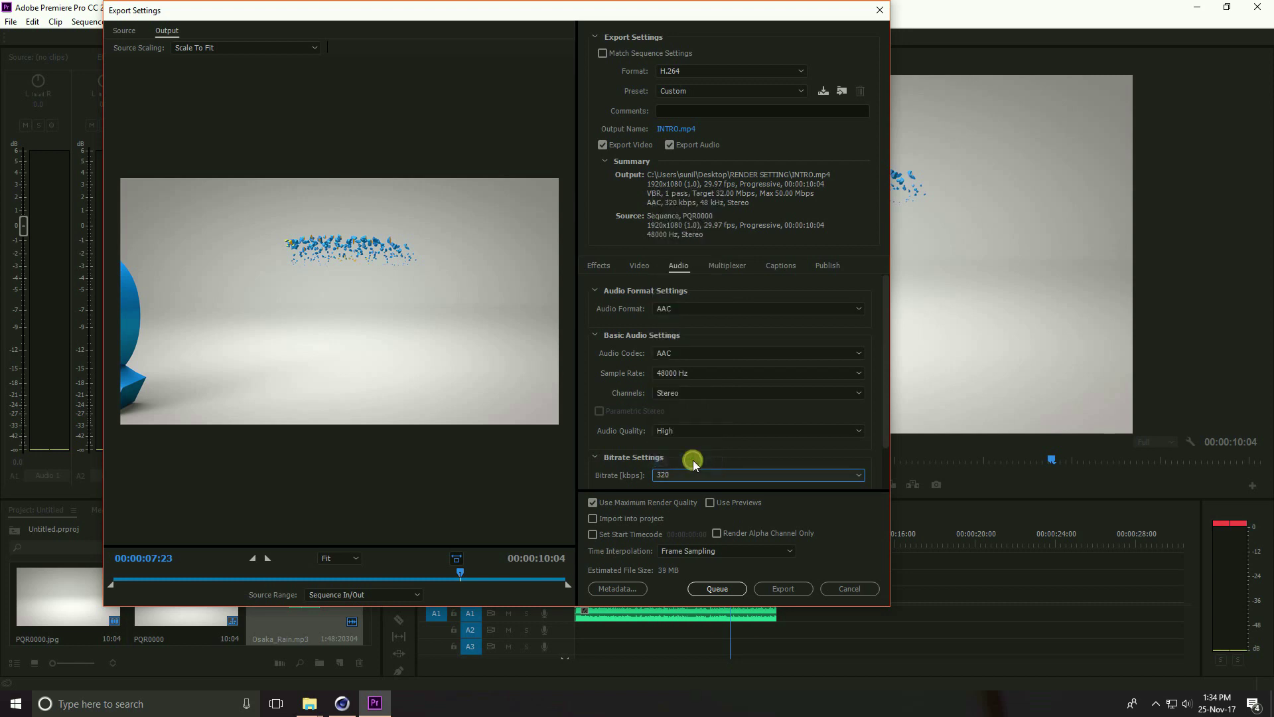
left_click(788, 588)
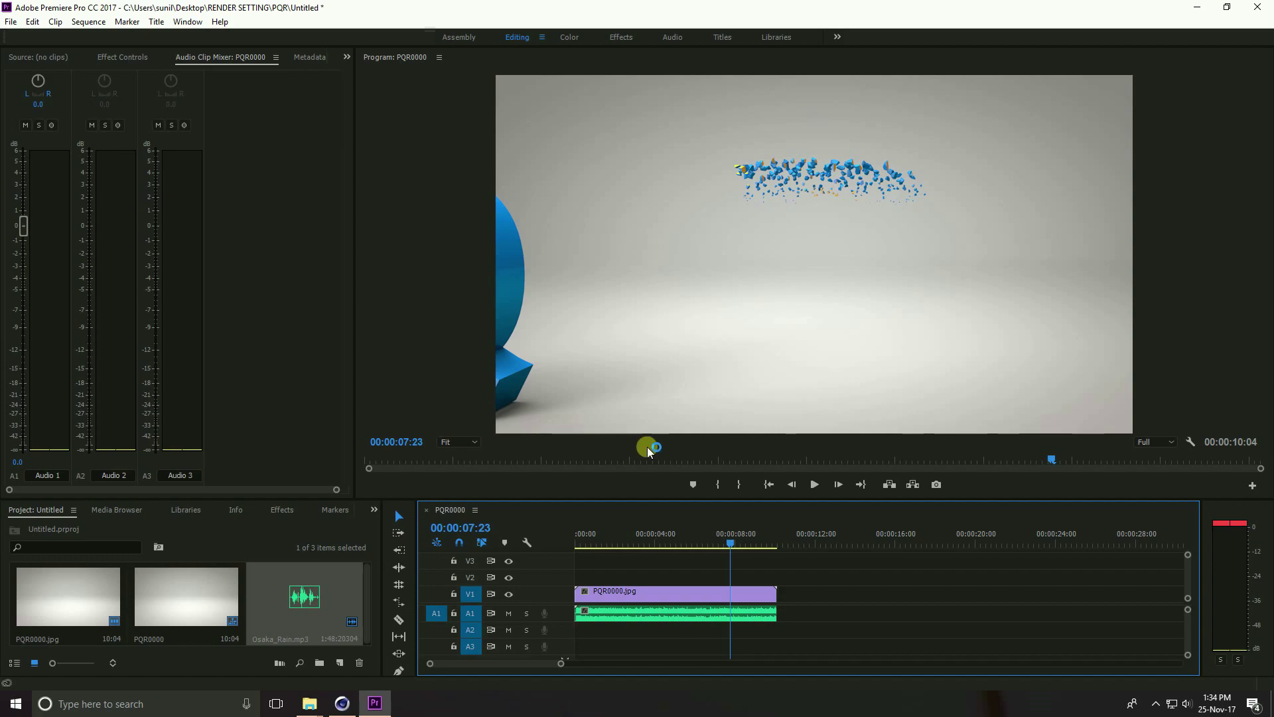
- Once INTRO.mp4 finishes encoding, minimise Premiere with Super+D to reveal the desktop
key("super+d")
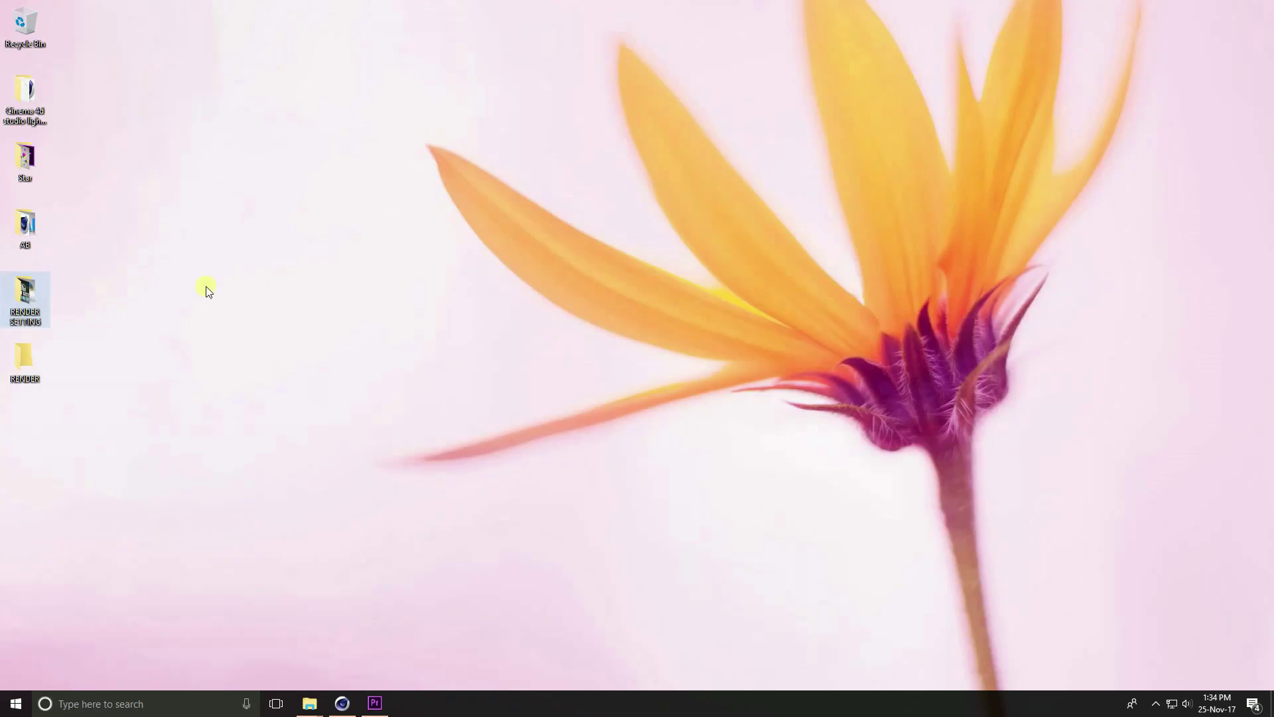
- Play INTRO.mp4 from RENDER SETTING in Movies & TV, replay it, then close the player
double_click(34, 301)
left_click(373, 114)
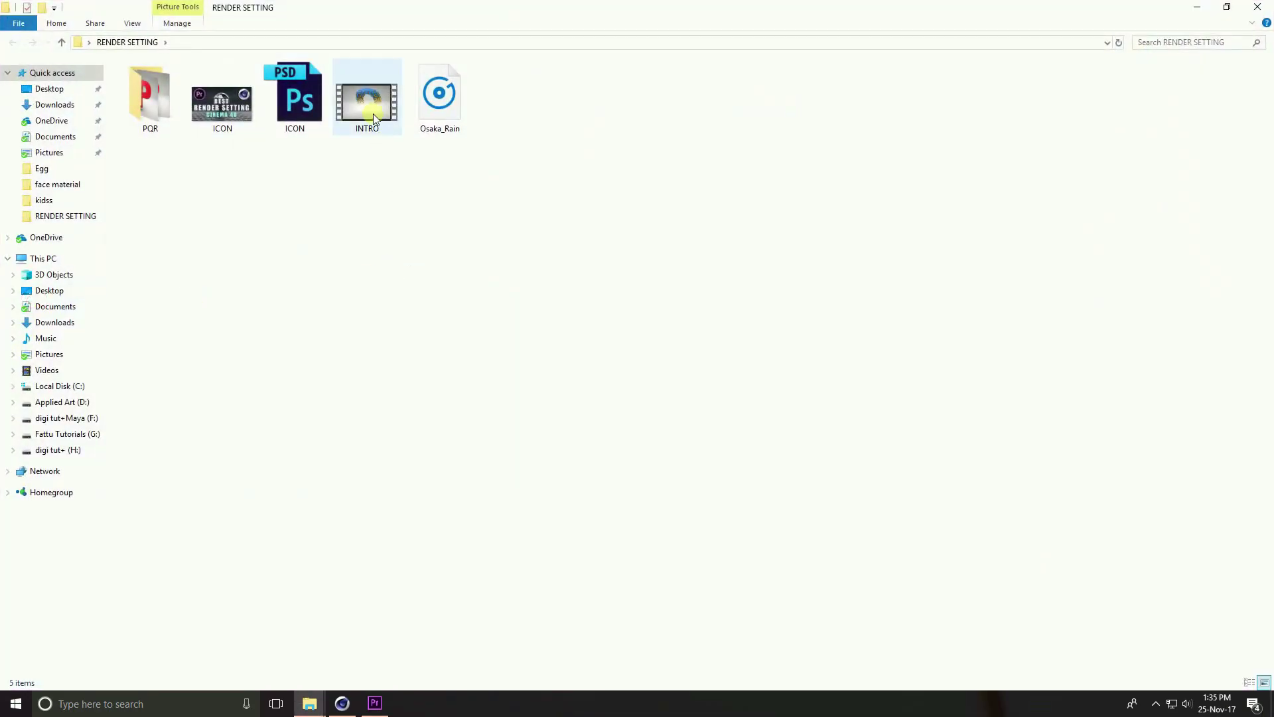
double_click(373, 114)
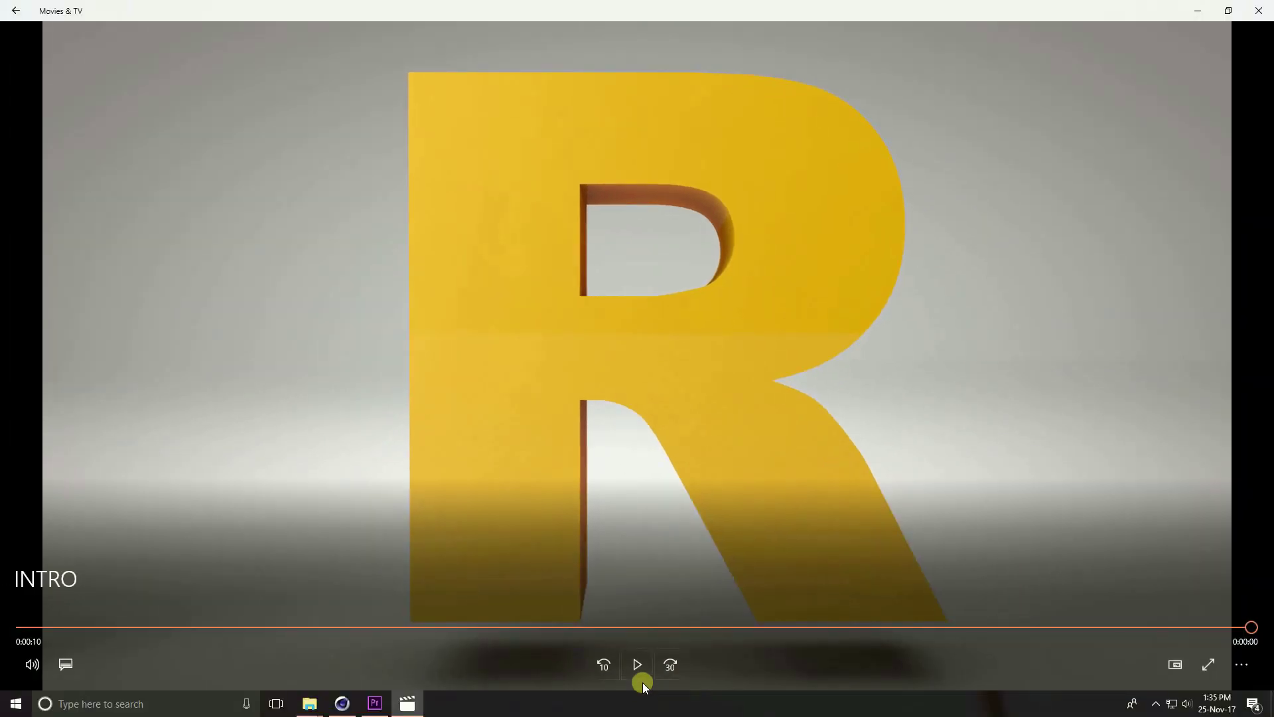
left_click(638, 665)
left_click(1259, 11)
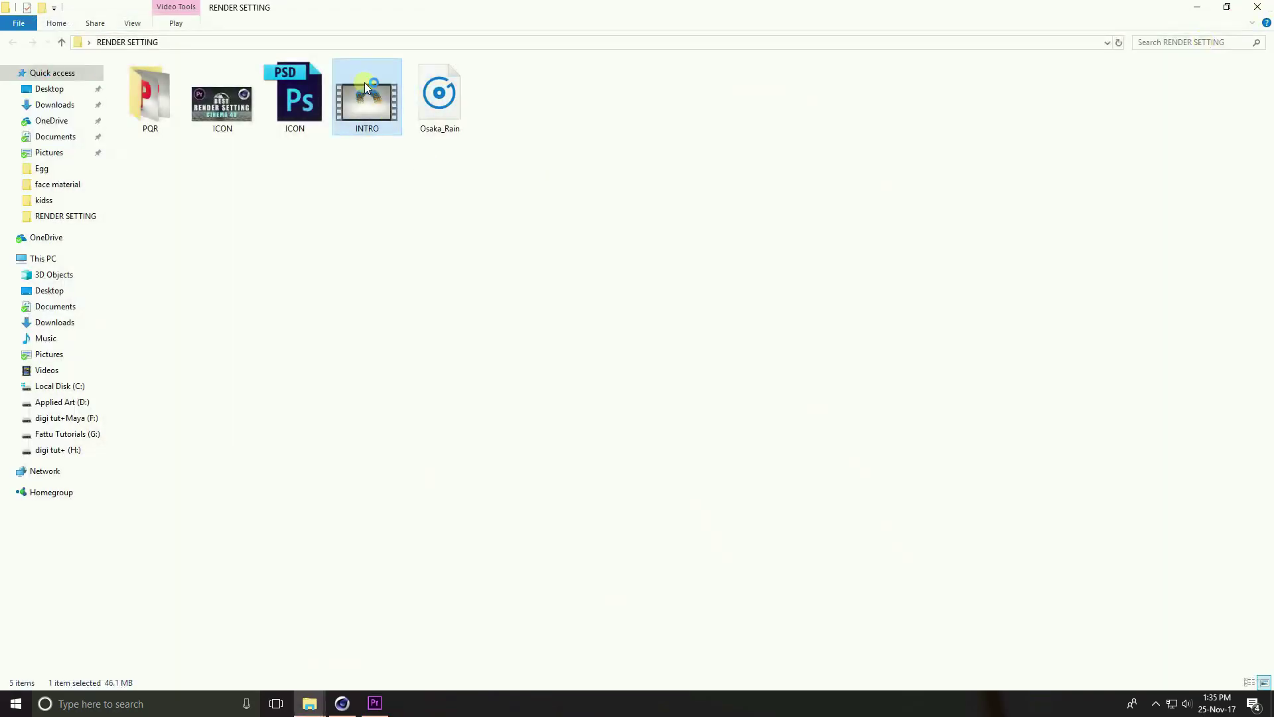
- Open the Properties of INTRO.mp4 to confirm it is a 46.1 MB MP4 file
right_click(364, 103)
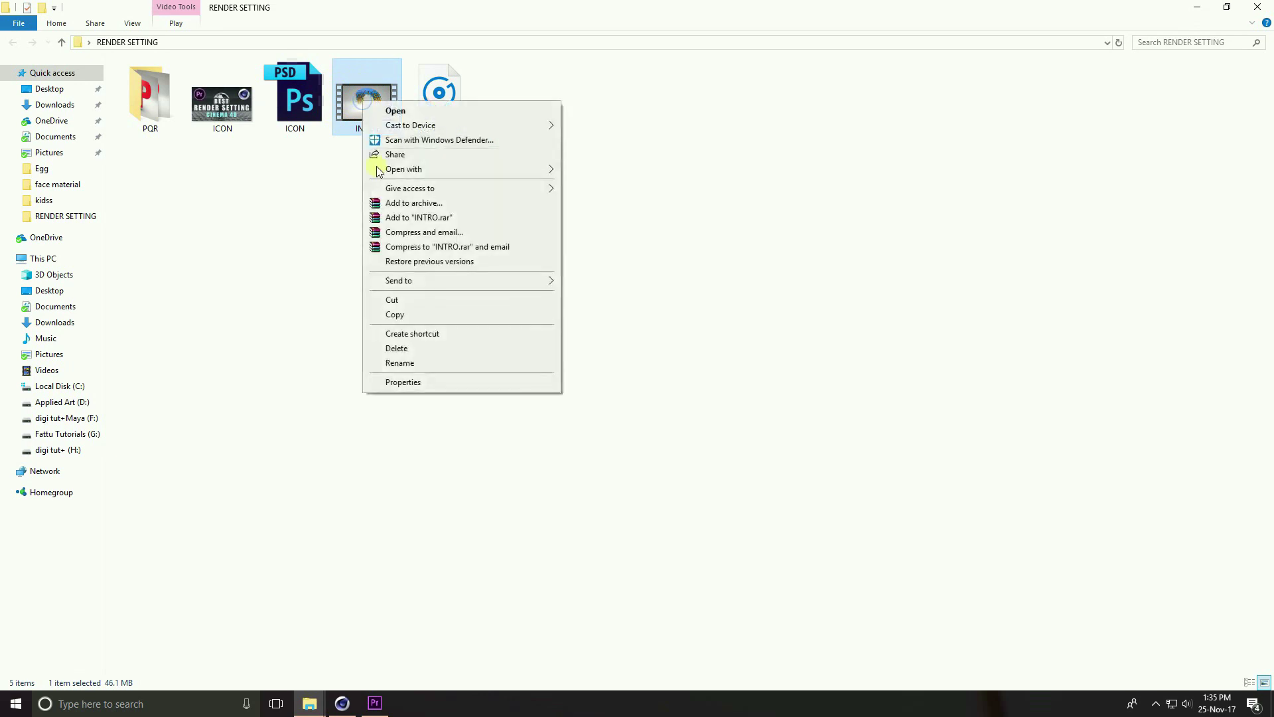
left_click(402, 382)
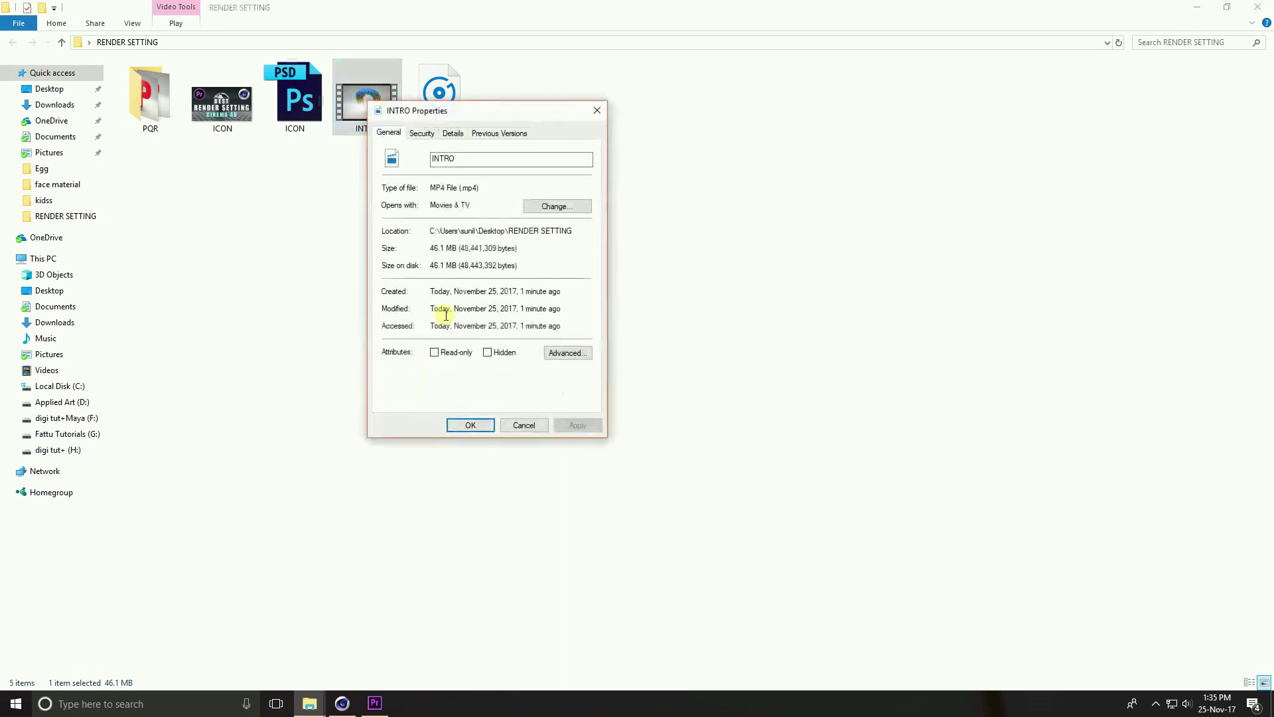